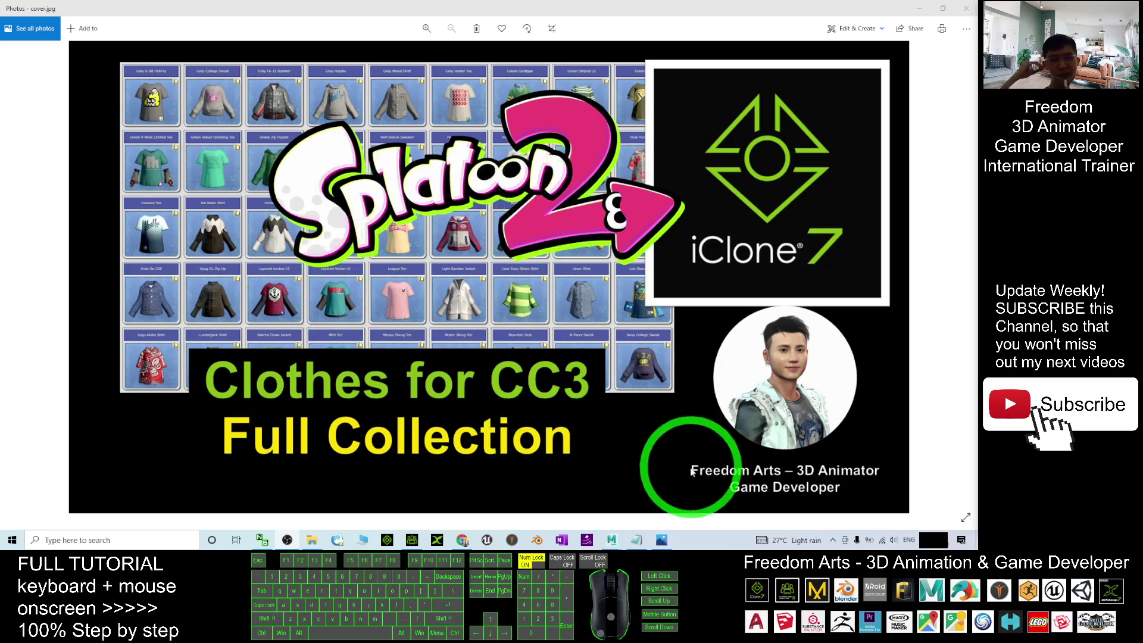
Step: Open Notes.txt in Notepad and insert "Splatoon 2" before "Clothes" in the line introducing the 3D model download link
left_click(636, 540)
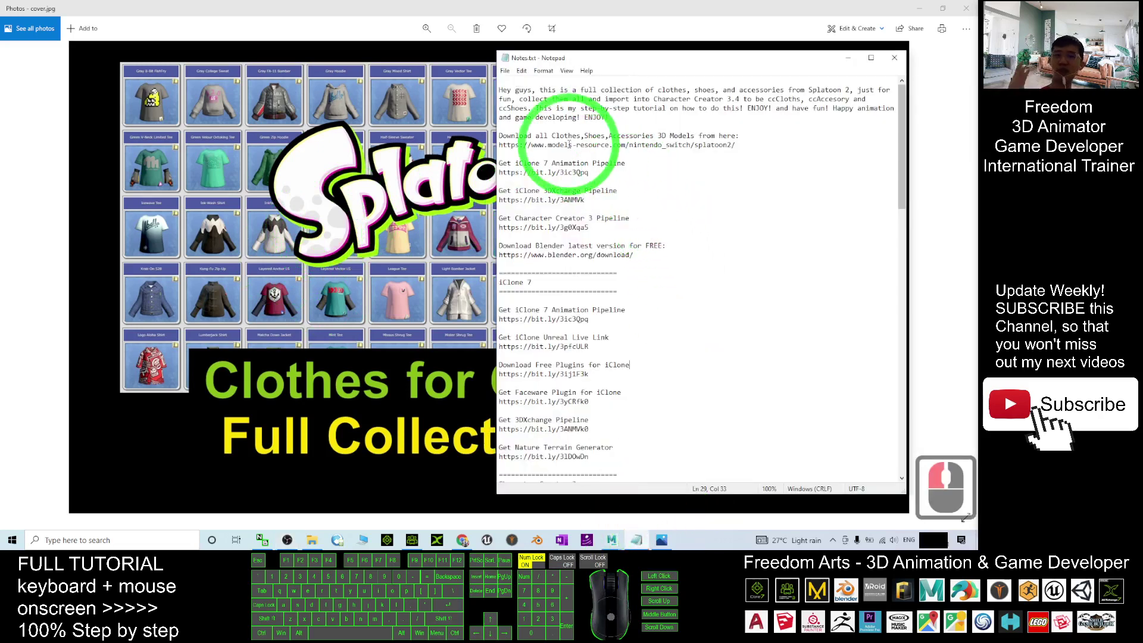
left_click_drag(499, 144, 738, 152)
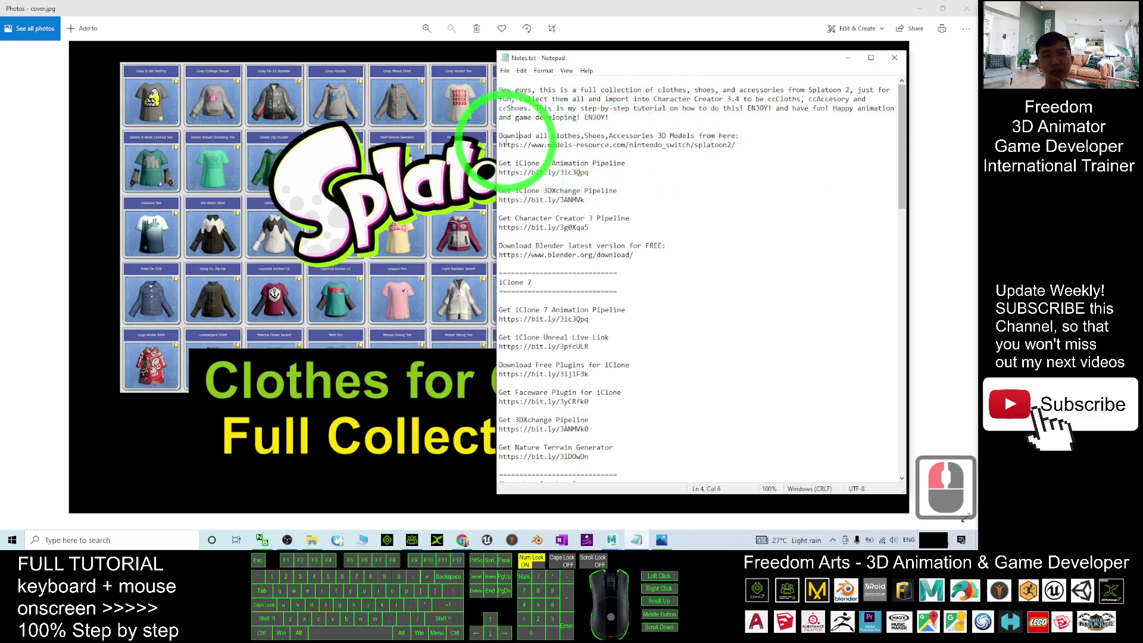
left_click_drag(503, 144, 625, 138)
left_click(716, 154)
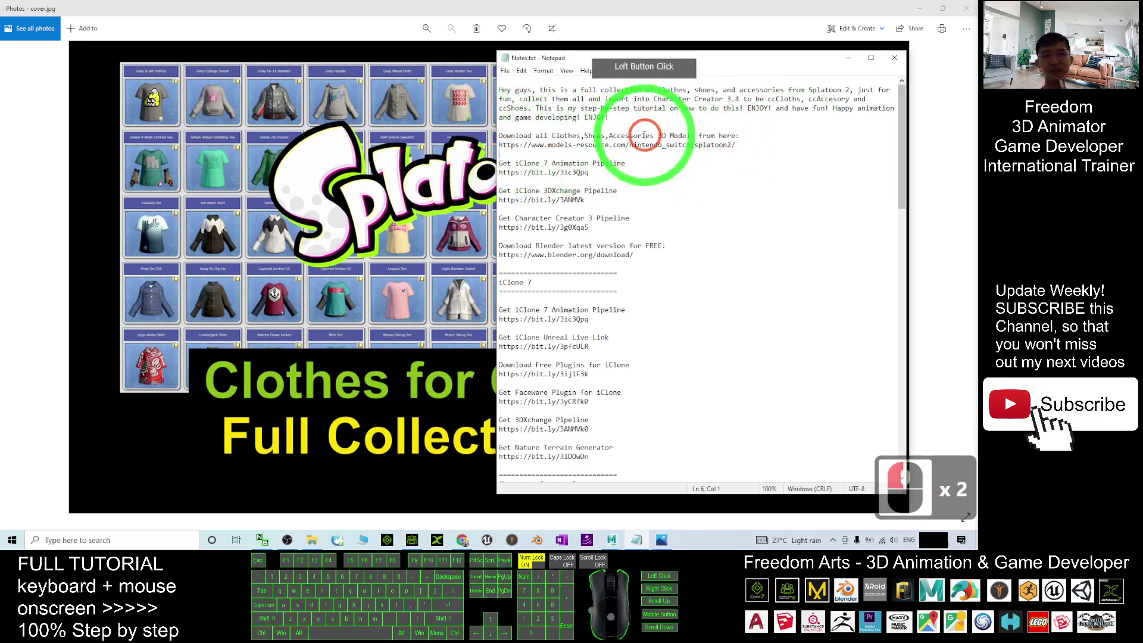
left_click(548, 136)
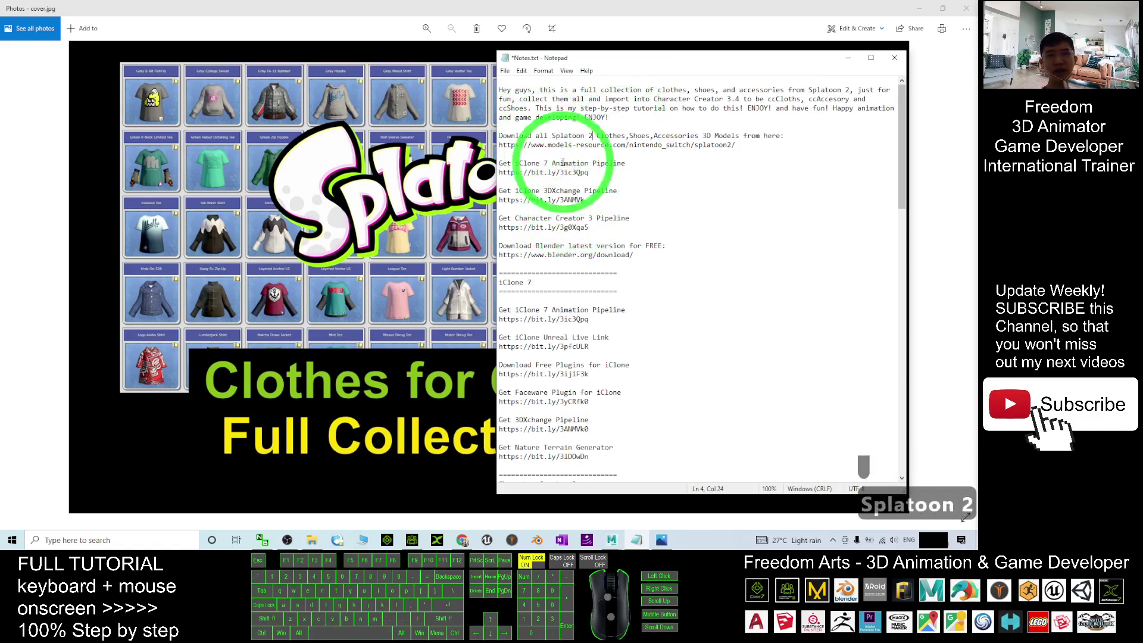
Step: Switch to Chrome and examine the headgear, shirts, shoes and sets on the Splatoon 2 models page, plus the cover image in Photos
left_click_drag(498, 144, 740, 148)
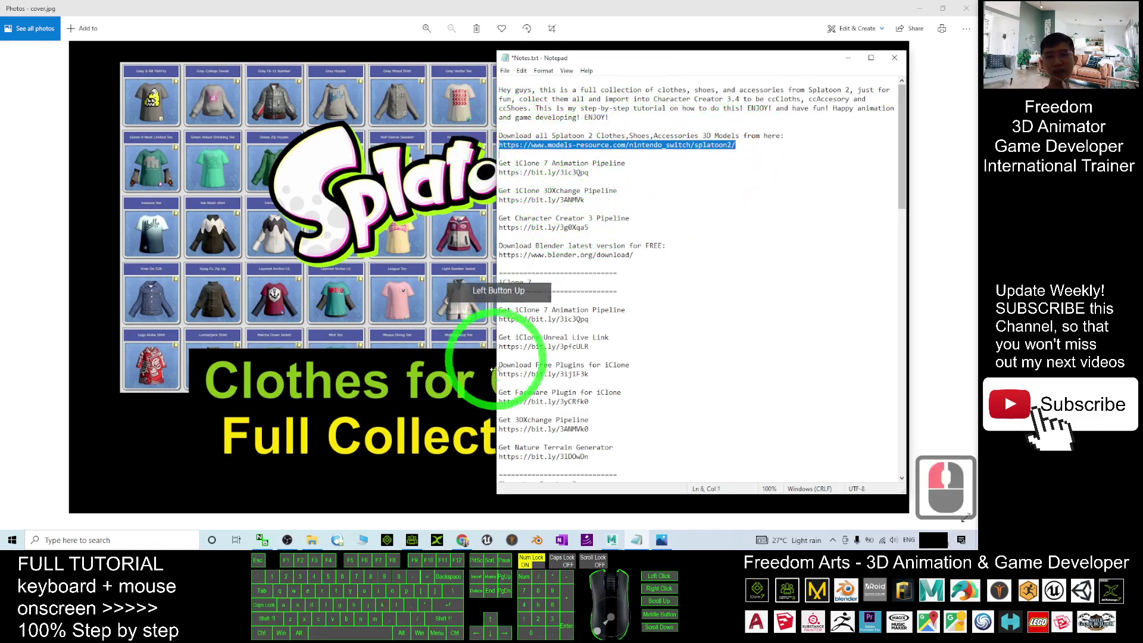
left_click(463, 540)
scroll(523, 280, "down", 20)
scroll(661, 291, "up", 17)
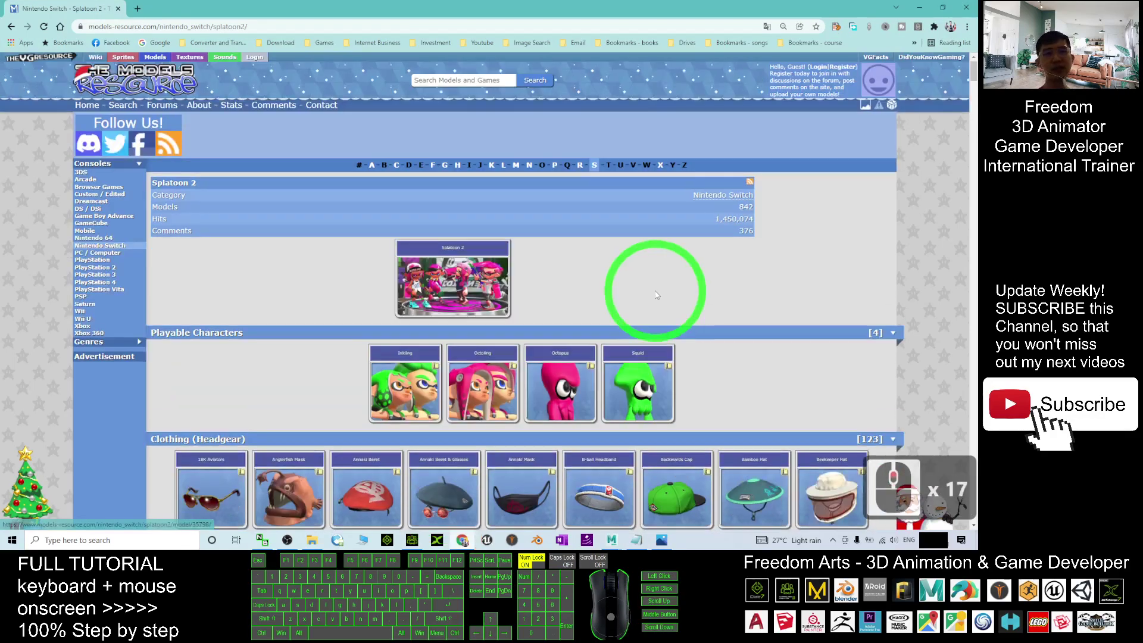
scroll(553, 327, "down", 7)
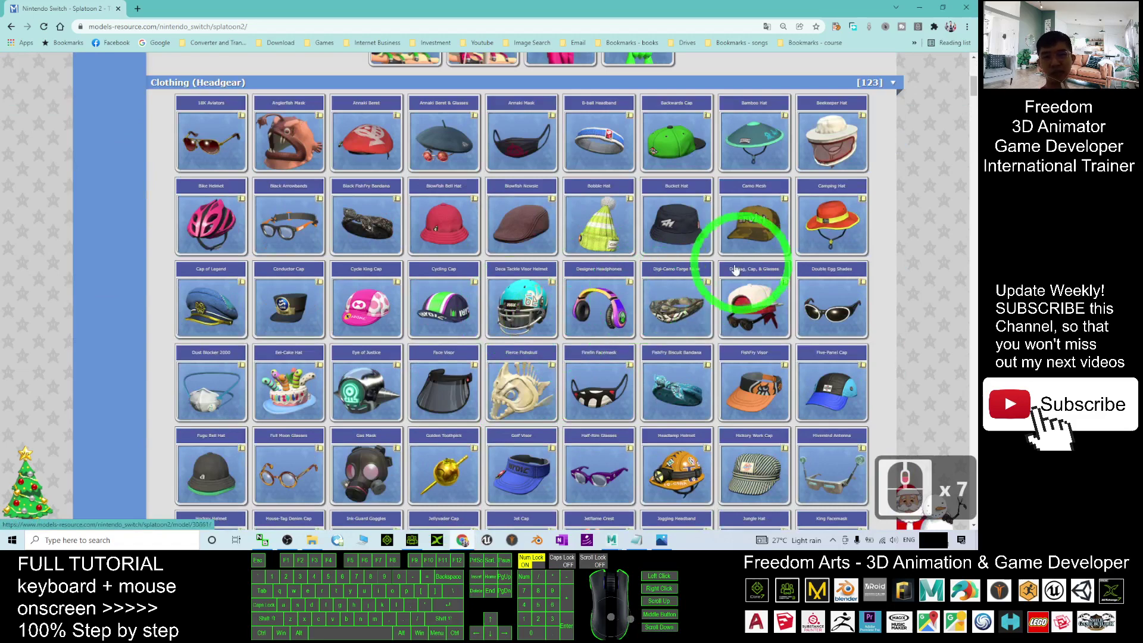
scroll(339, 301, "down", 3)
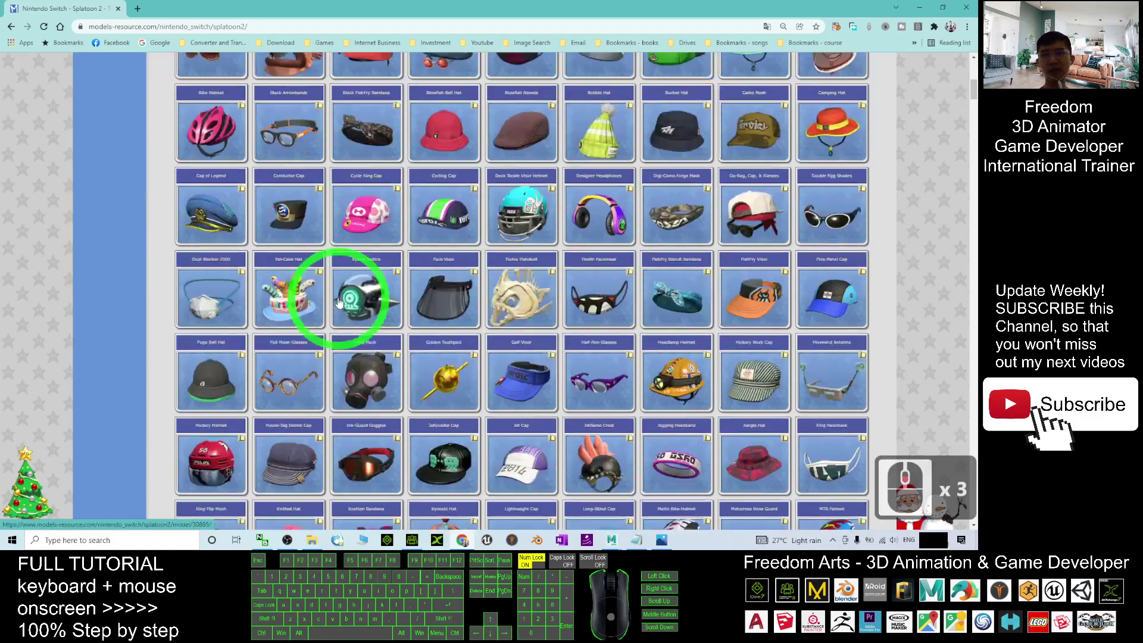
scroll(555, 314, "down", 11)
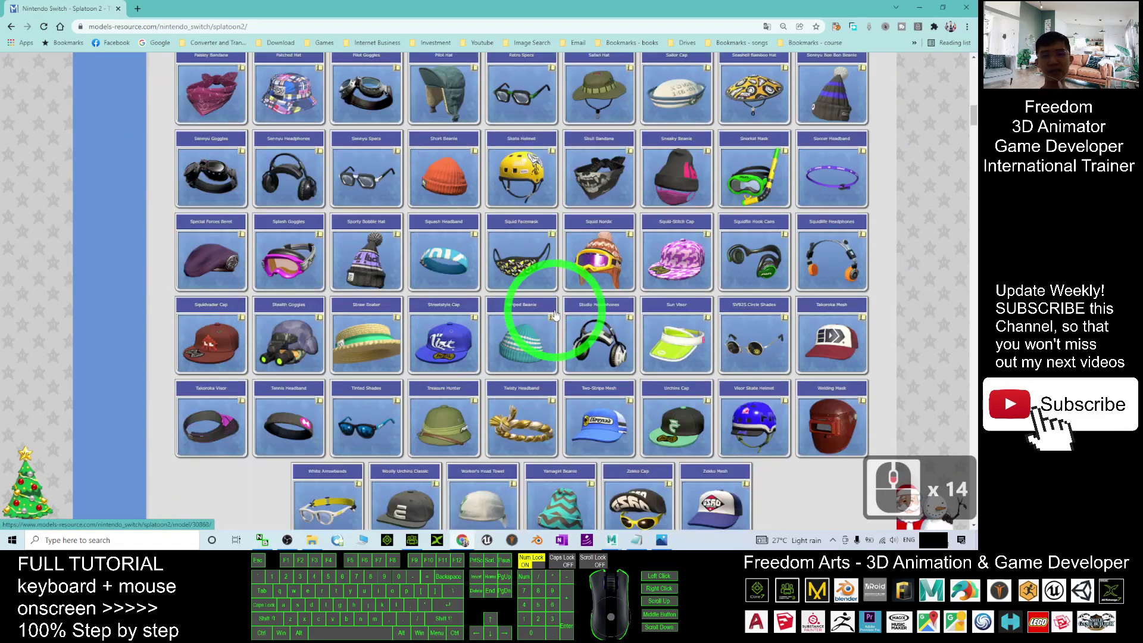
scroll(555, 314, "down", 13)
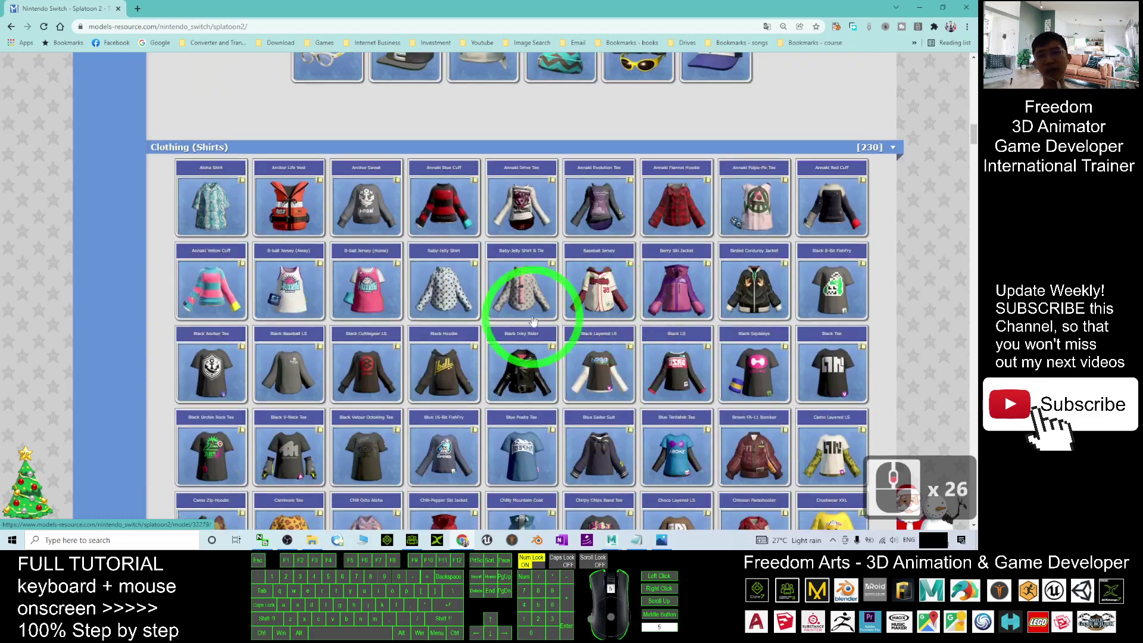
scroll(532, 320, "down", 1)
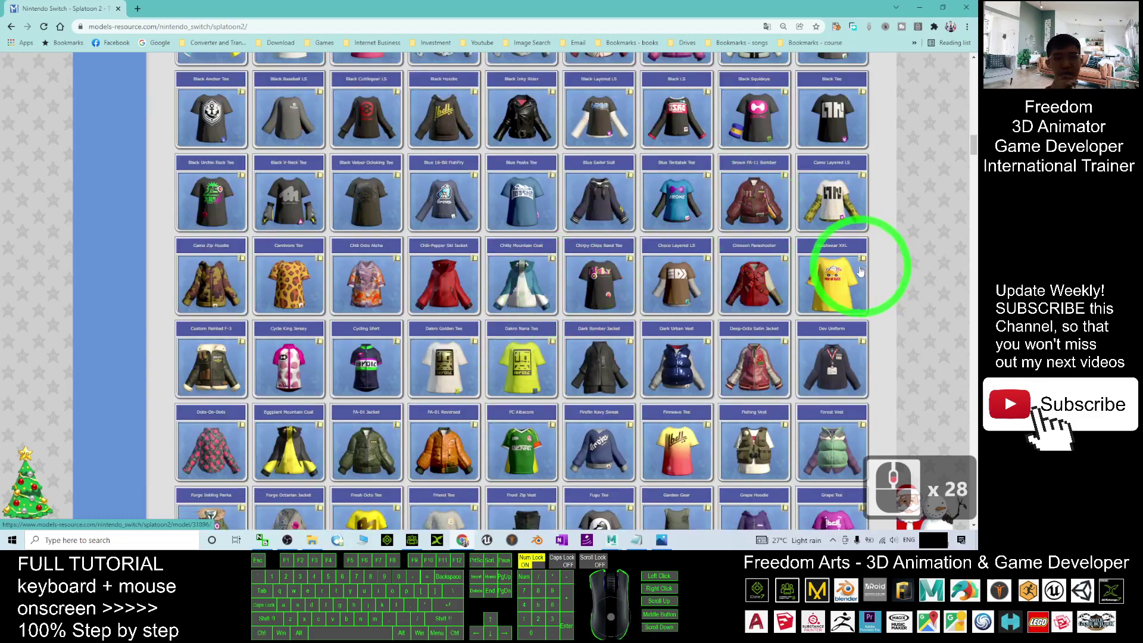
scroll(645, 325, "down", 20)
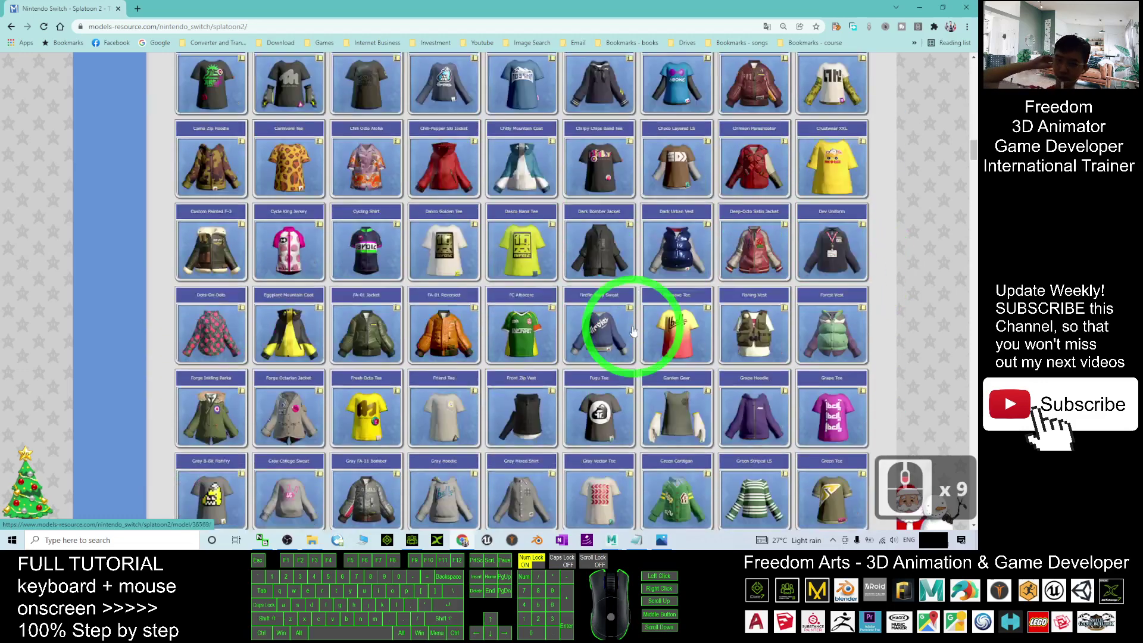
scroll(638, 339, "down", 18)
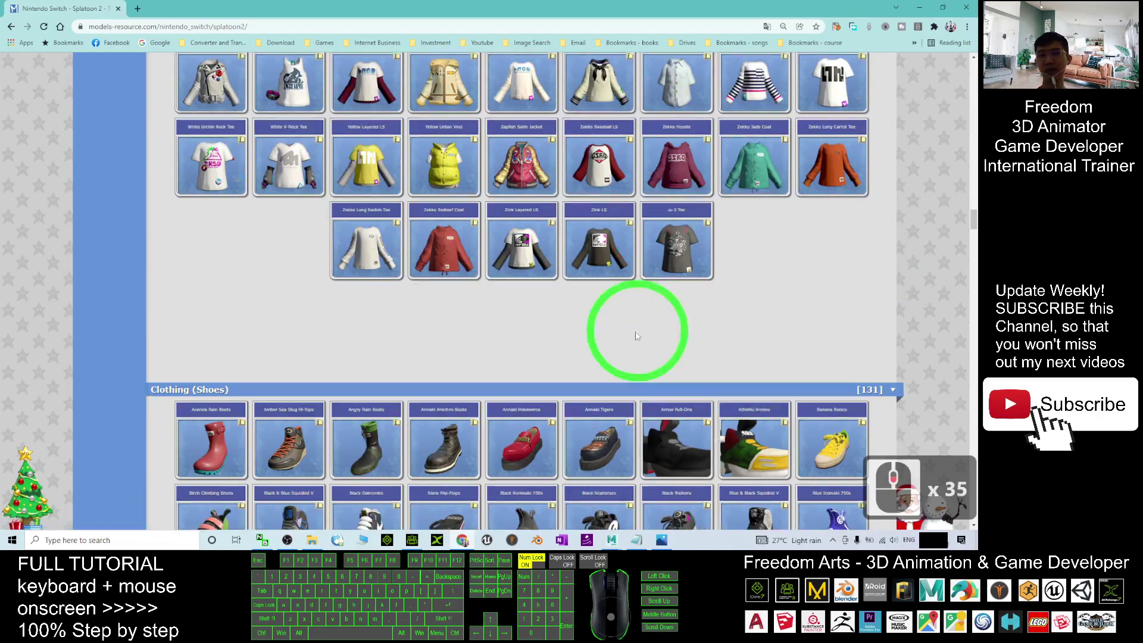
scroll(609, 279, "down", 20)
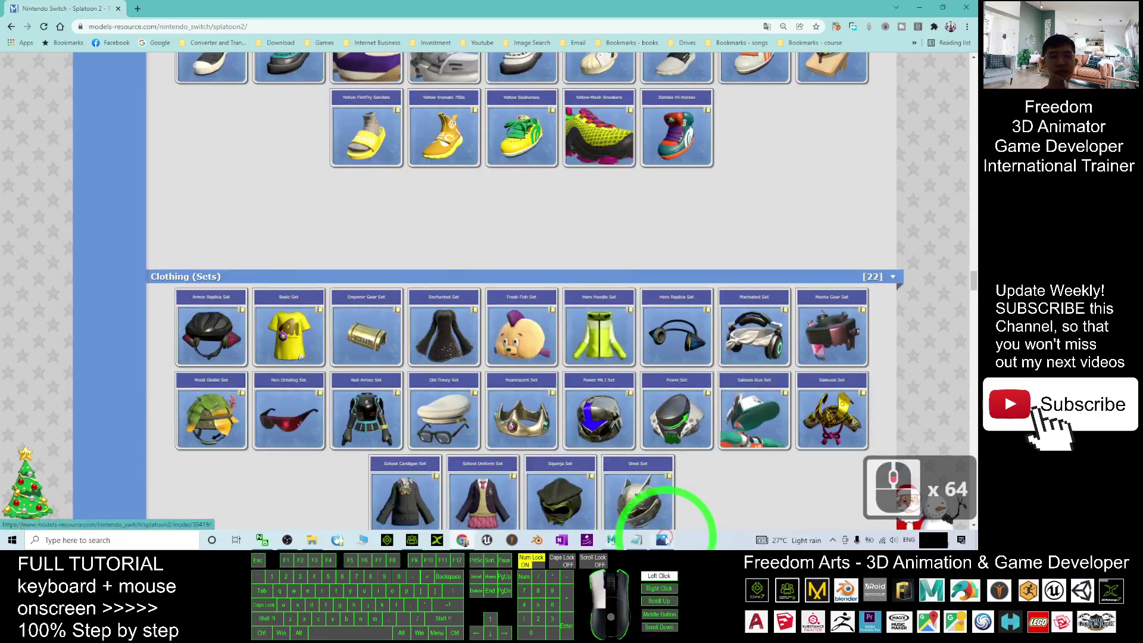
left_click(662, 539)
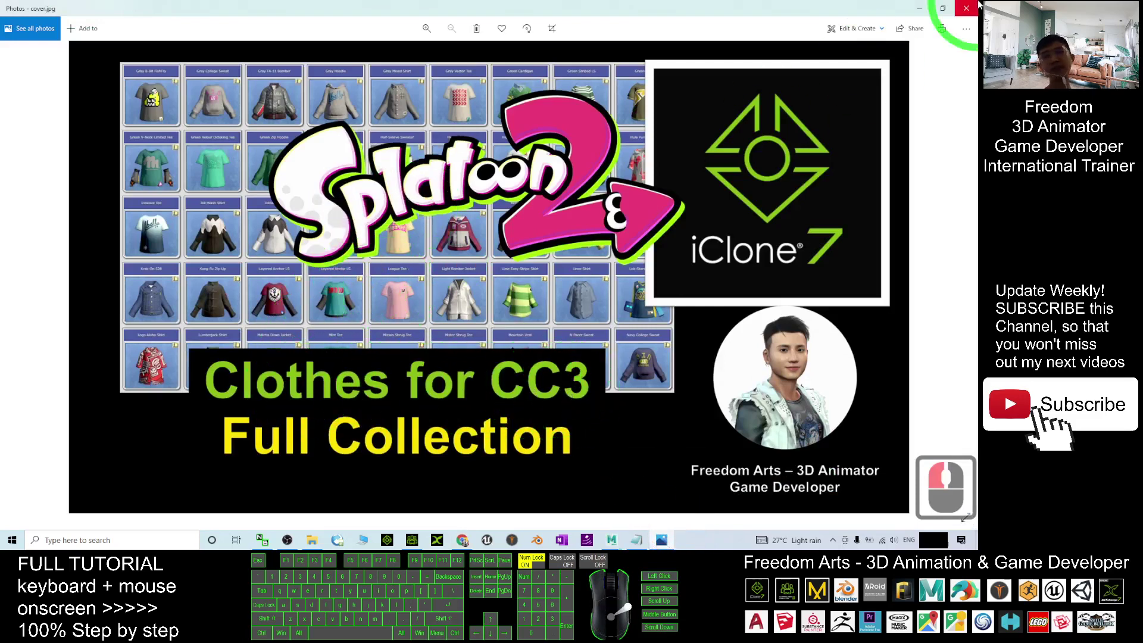
left_click(919, 9)
Step: Open the Striped Rugby model from the Clothing (Shirts) section in a new tab and switch to it
scroll(696, 208, "up", 20)
scroll(707, 252, "up", 4)
scroll(825, 245, "up", 2)
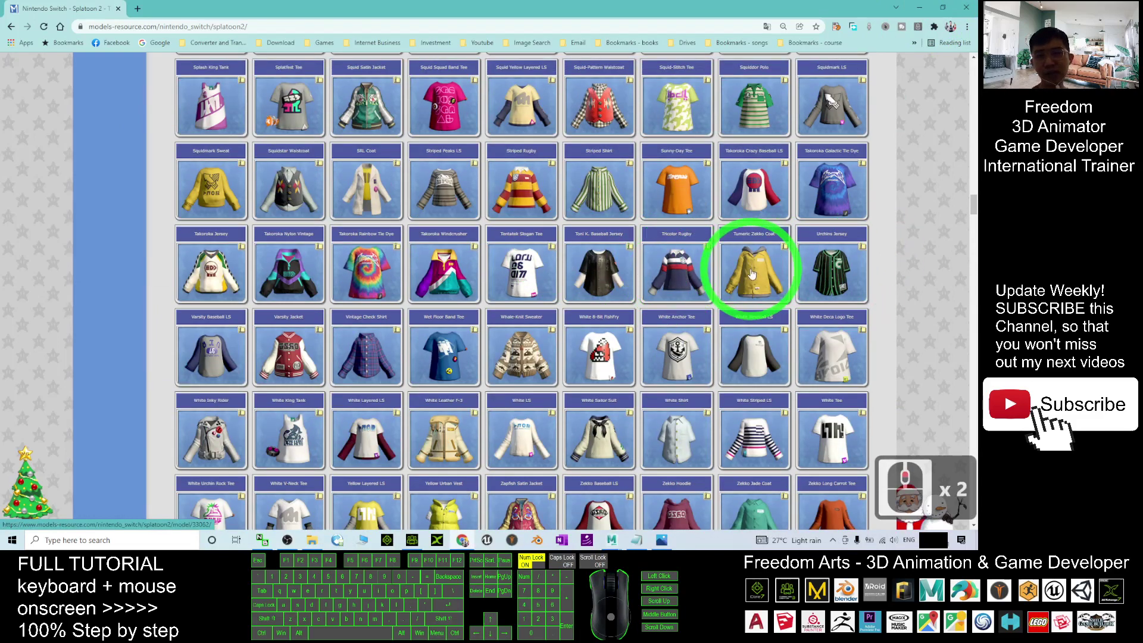
right_click(539, 186)
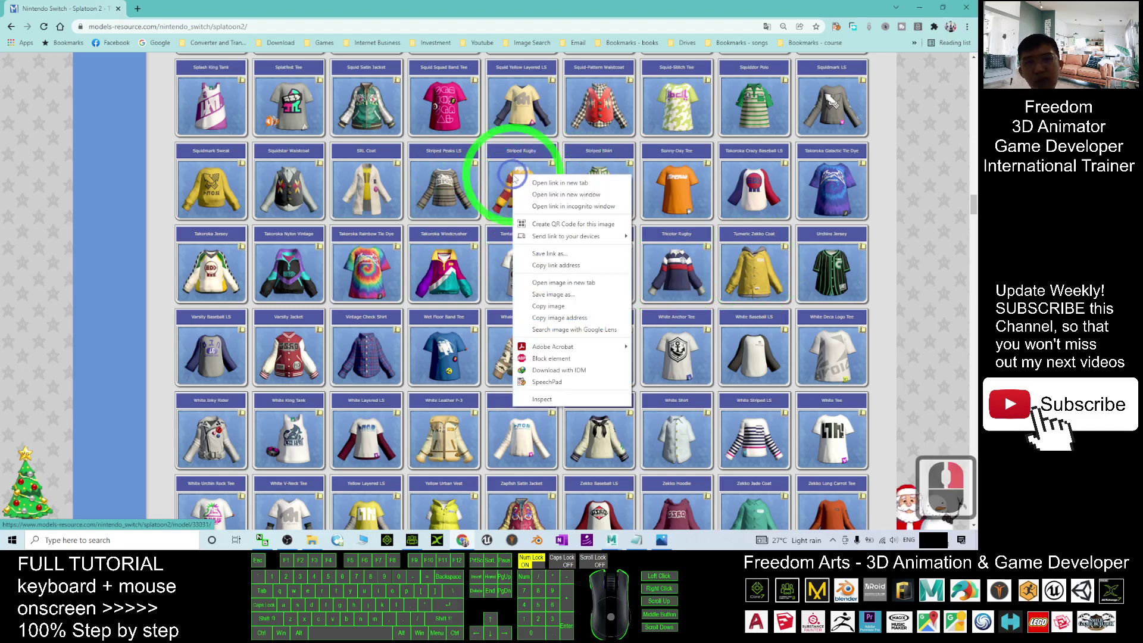
left_click(562, 195)
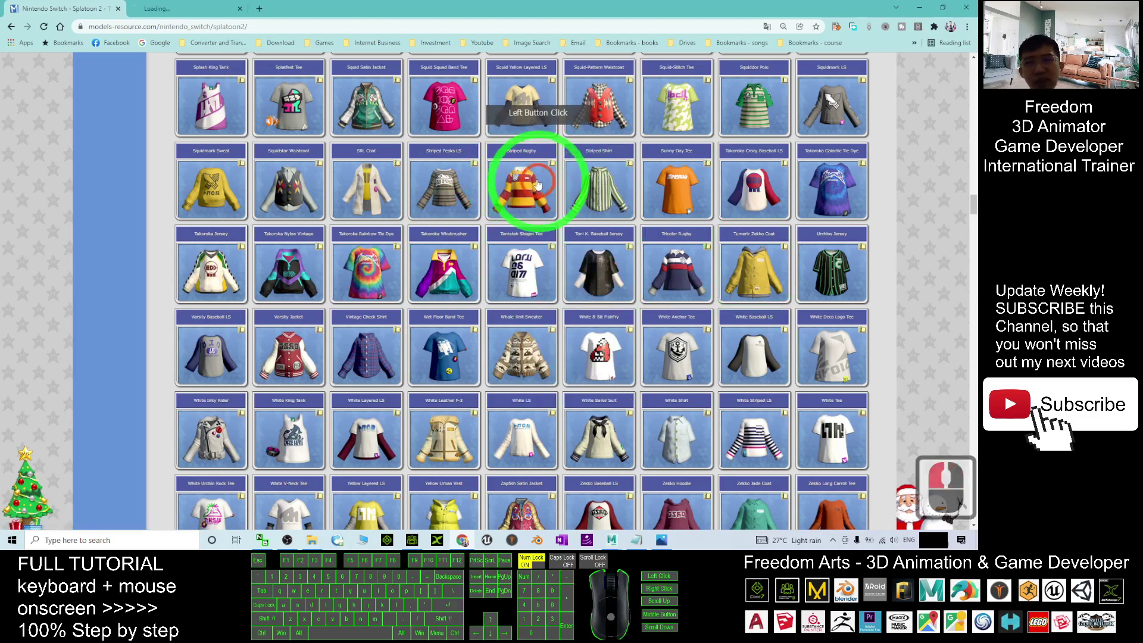
left_click(177, 6)
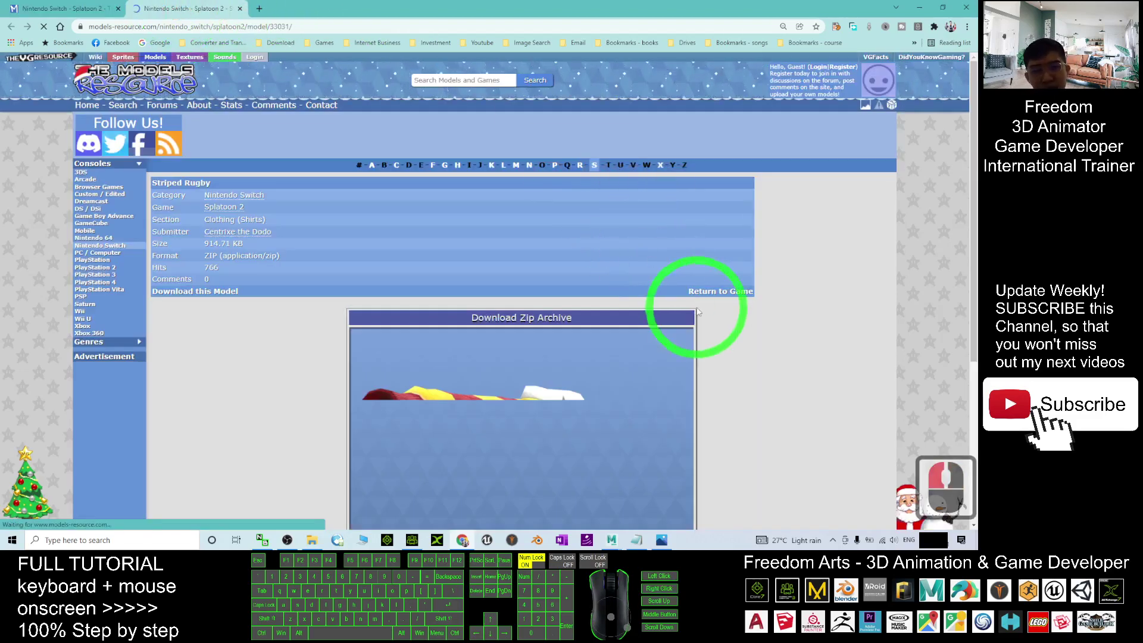
Step: Download the Striped Rugby zip archive from its model page
scroll(735, 360, "down", 4)
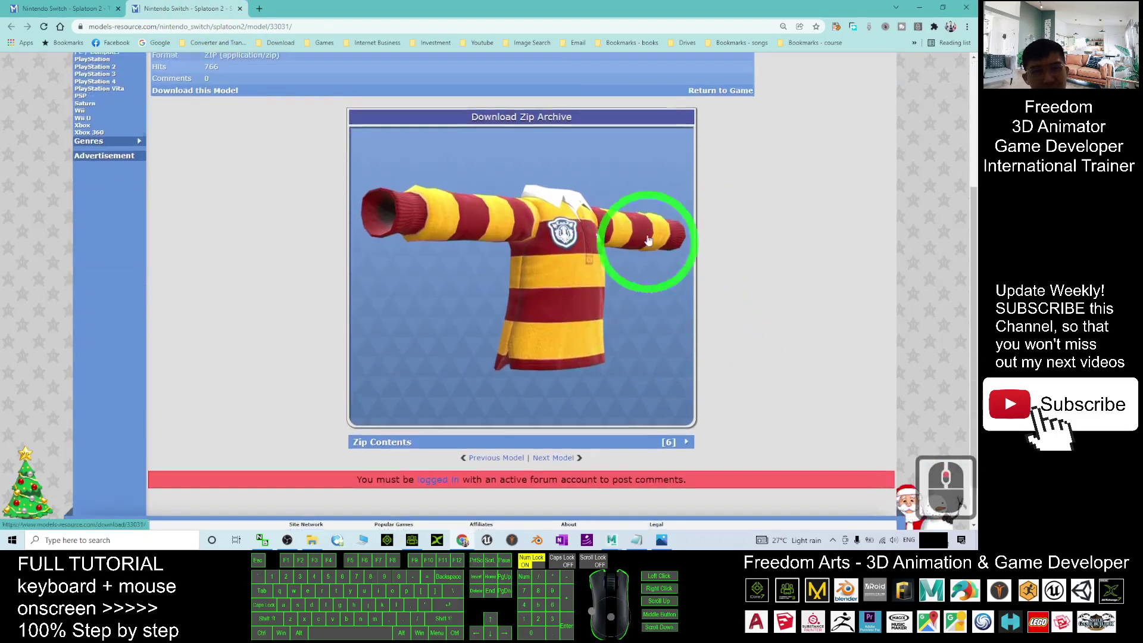
scroll(582, 224, "up", 1)
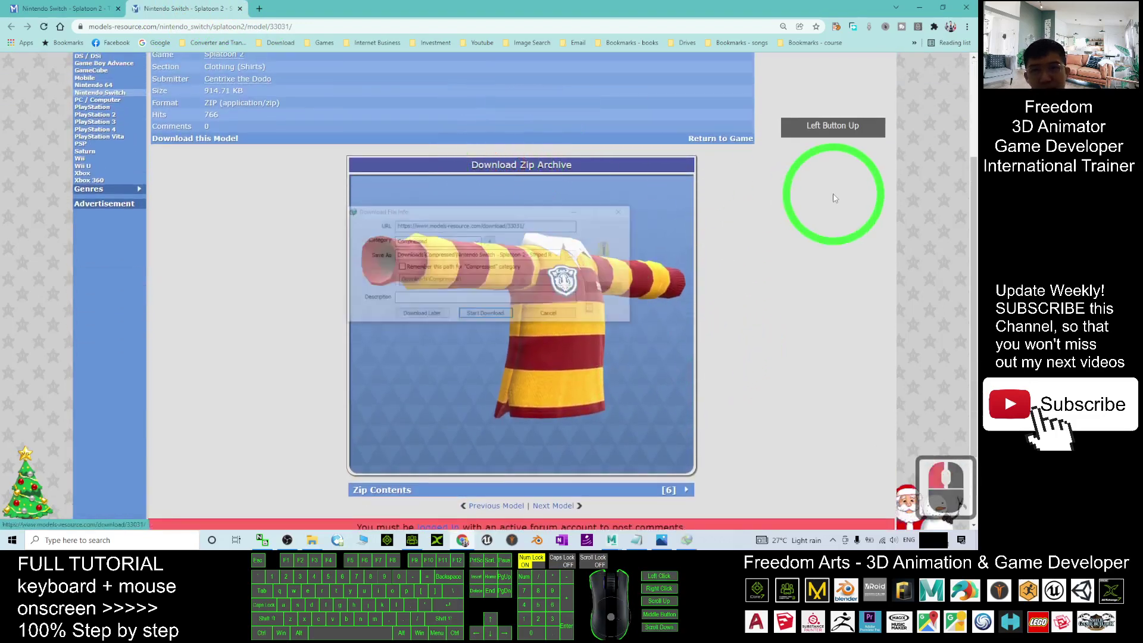
left_click(494, 307)
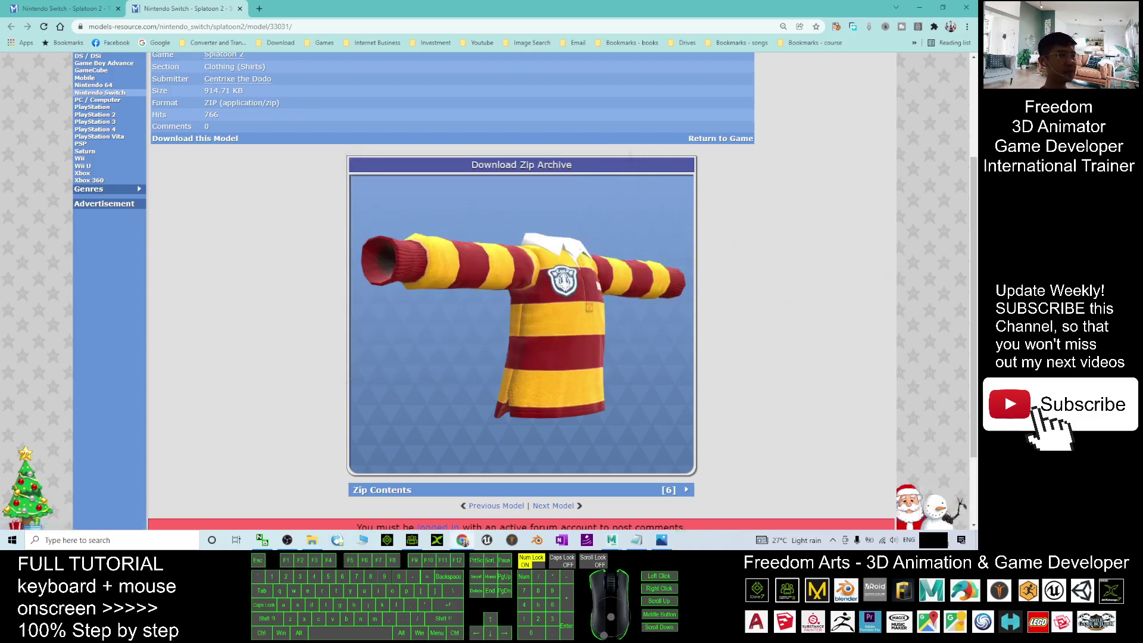
left_click(303, 479)
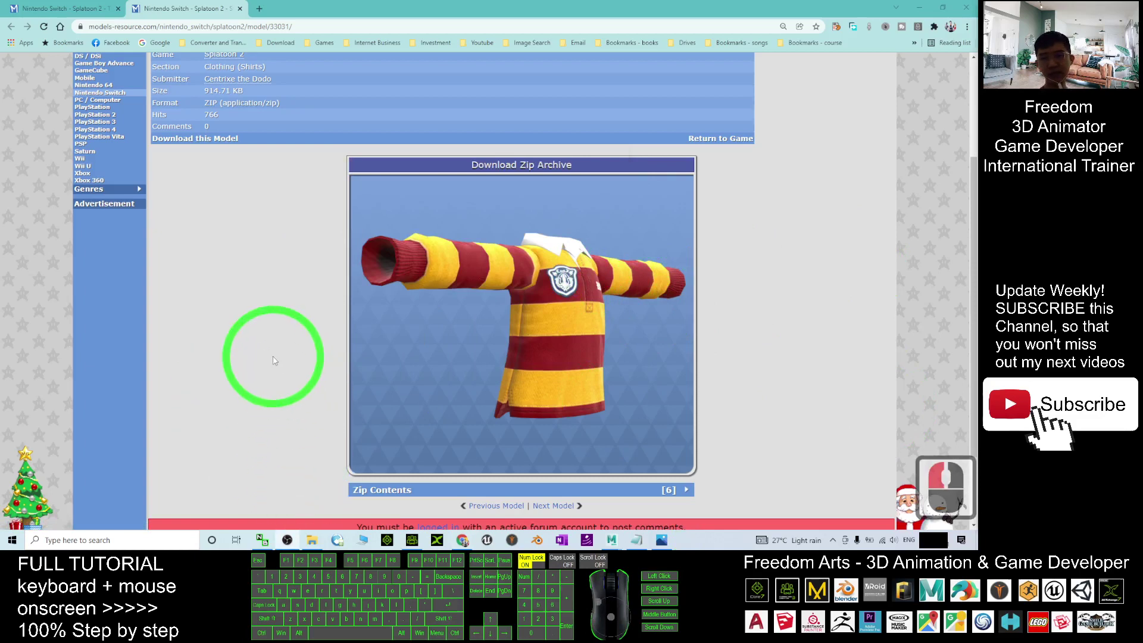
Step: Transfer the downloaded Striped Rugby zip file from the Downloads folder to the desktop, minimizing the open windows
right_click(311, 542)
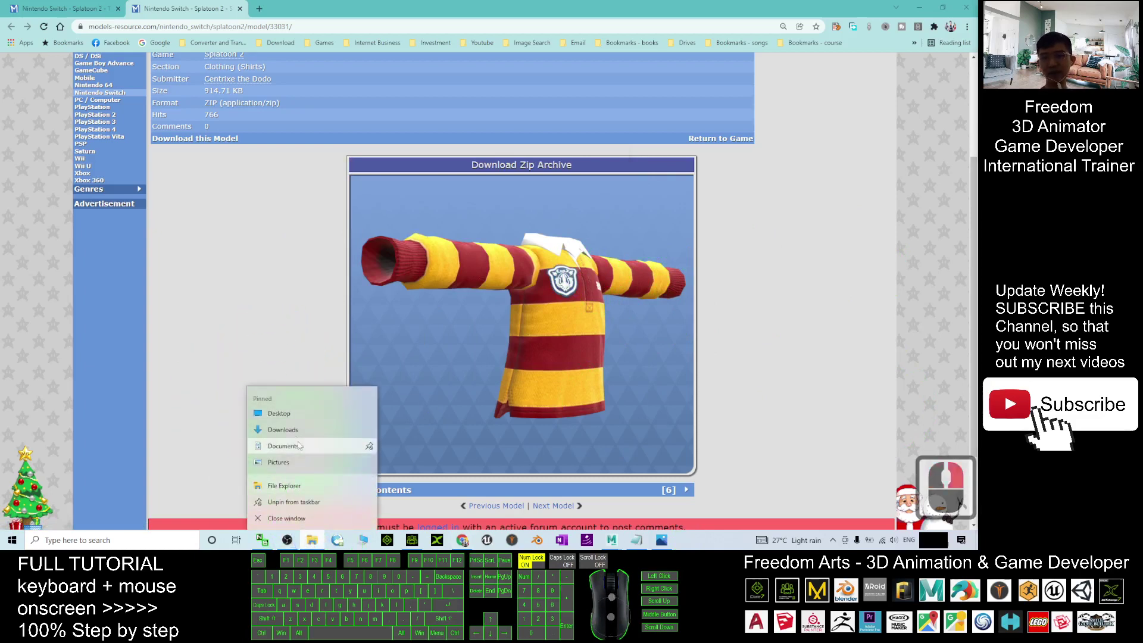
left_click(291, 431)
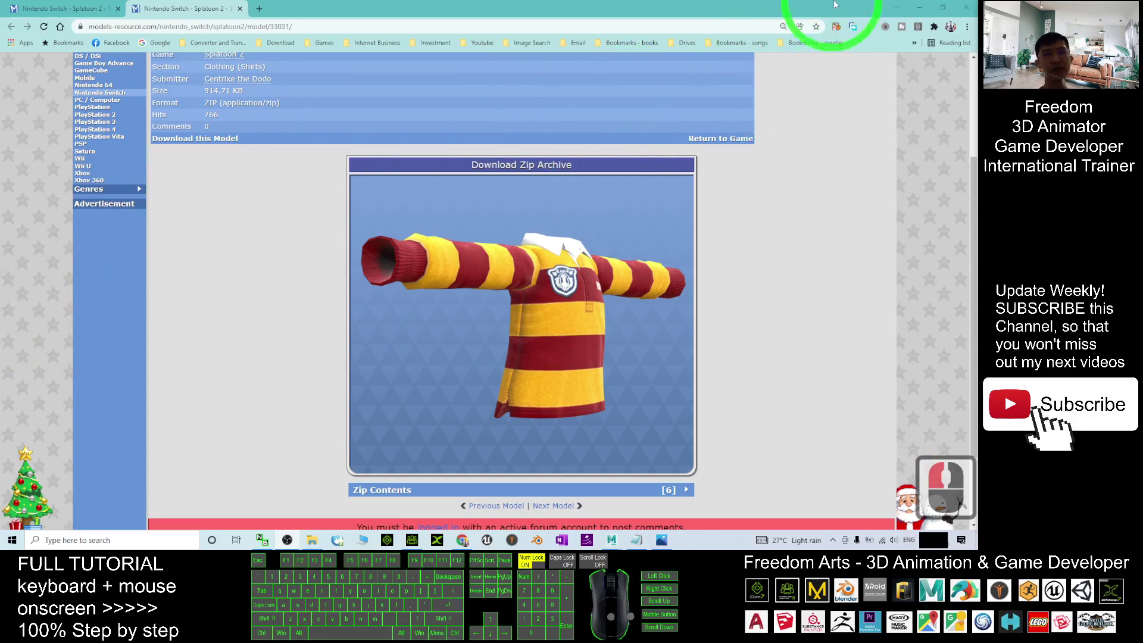
left_click(916, 9)
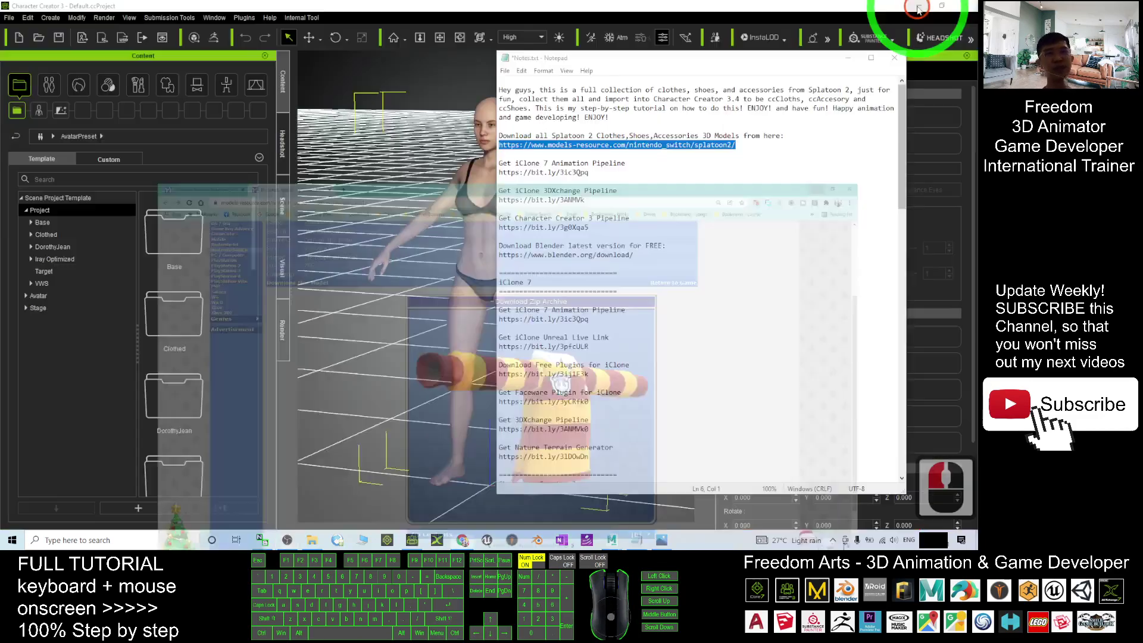
left_click(918, 8)
left_click(848, 58)
left_click(135, 153)
key("ctrl+v")
left_click(75, 96)
left_click(157, 87)
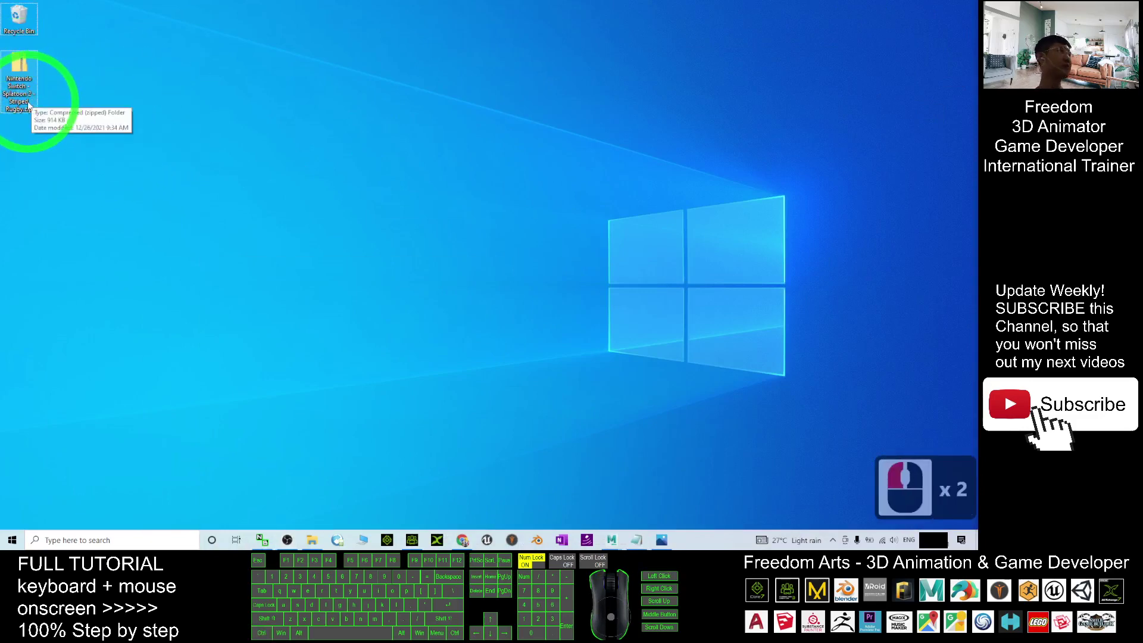
Step: Revisit the Striped Rugby page in Chrome to review where the zip archive is downloaded, and return to the desktop
left_click(462, 540)
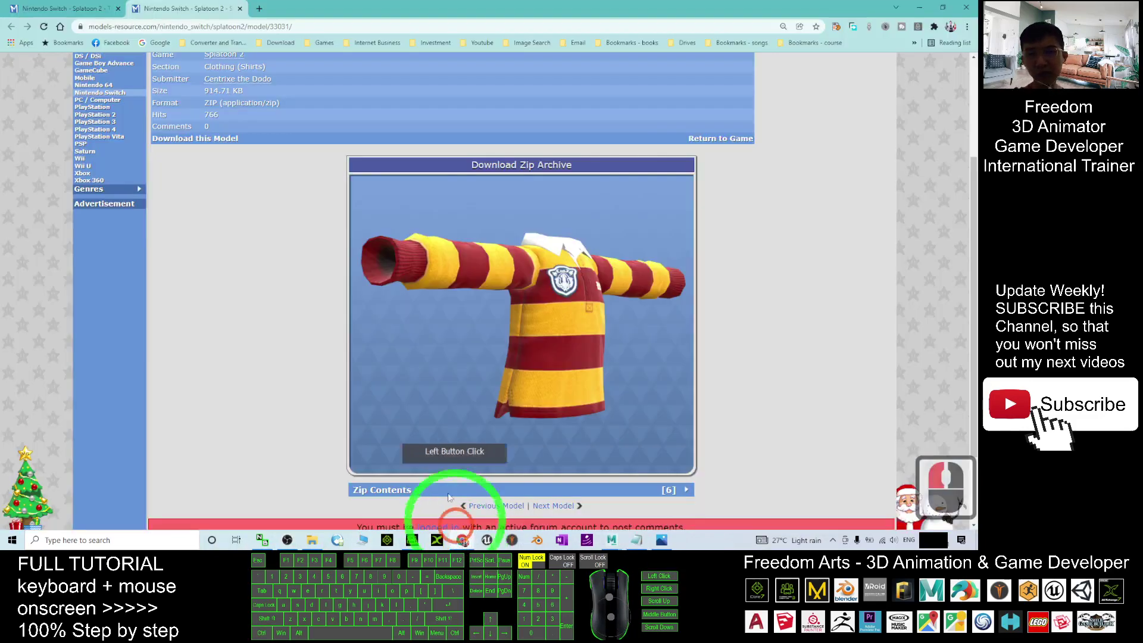
left_click(523, 196)
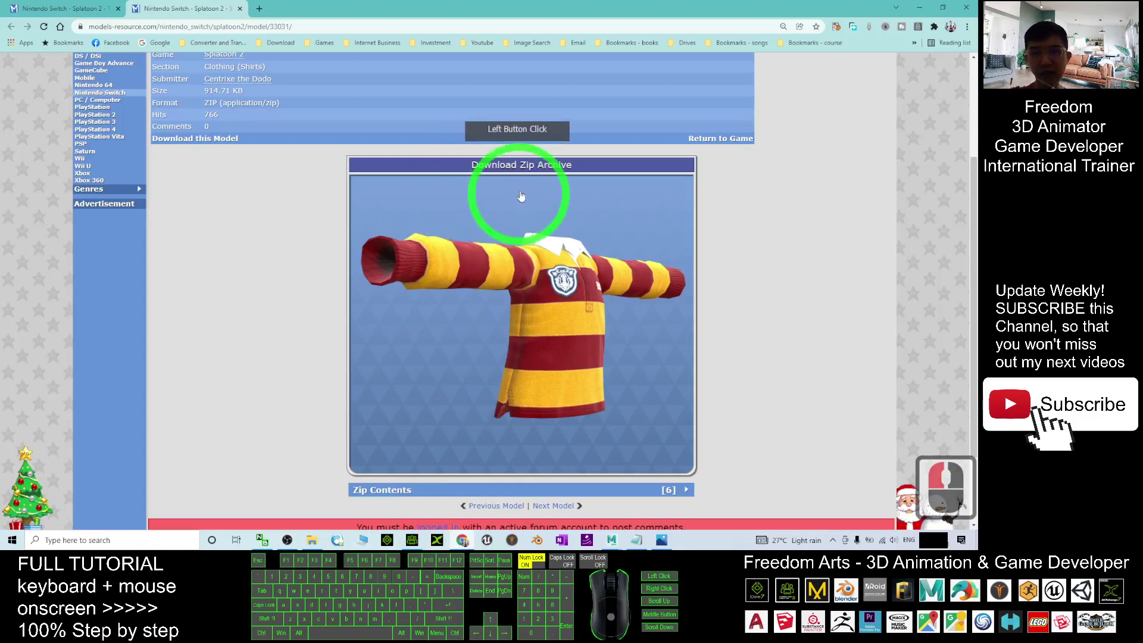
left_click(921, 9)
Step: Extract the Striped Rugby zip file into the folder "Nintendo Switch - Splatoon 2 - Striped Rugby" on the desktop
right_click(19, 65)
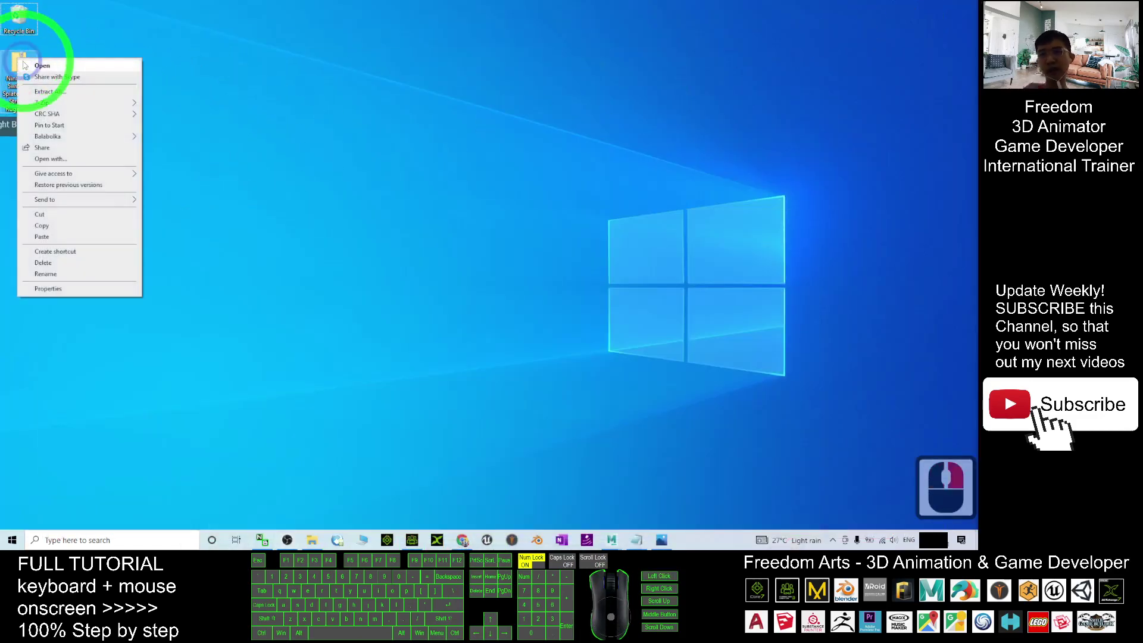
left_click(61, 91)
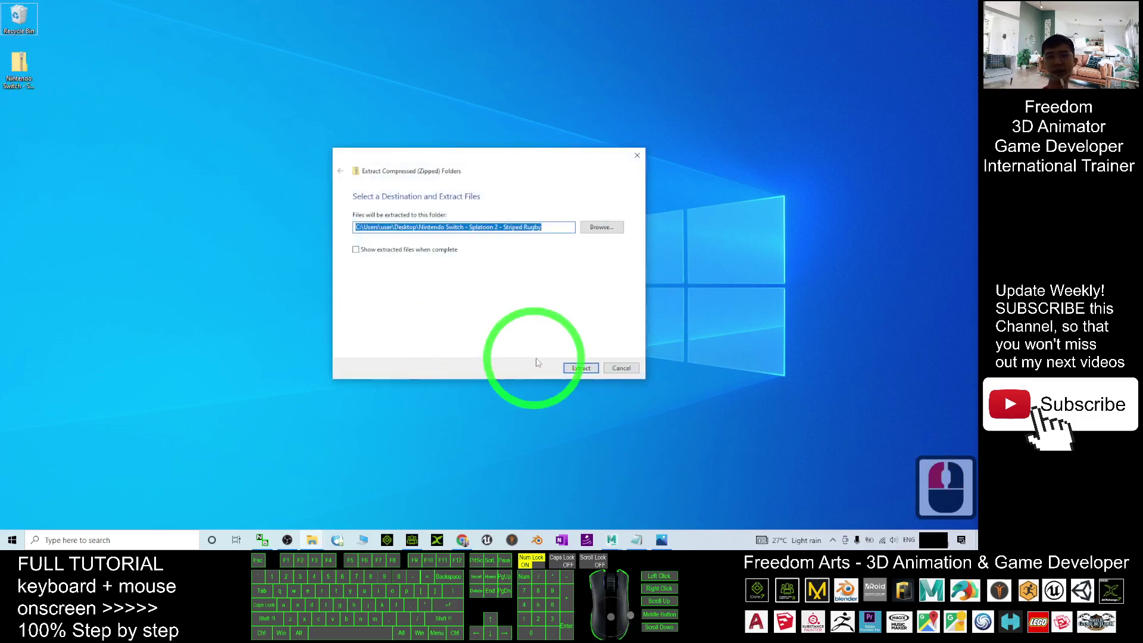
left_click(567, 368)
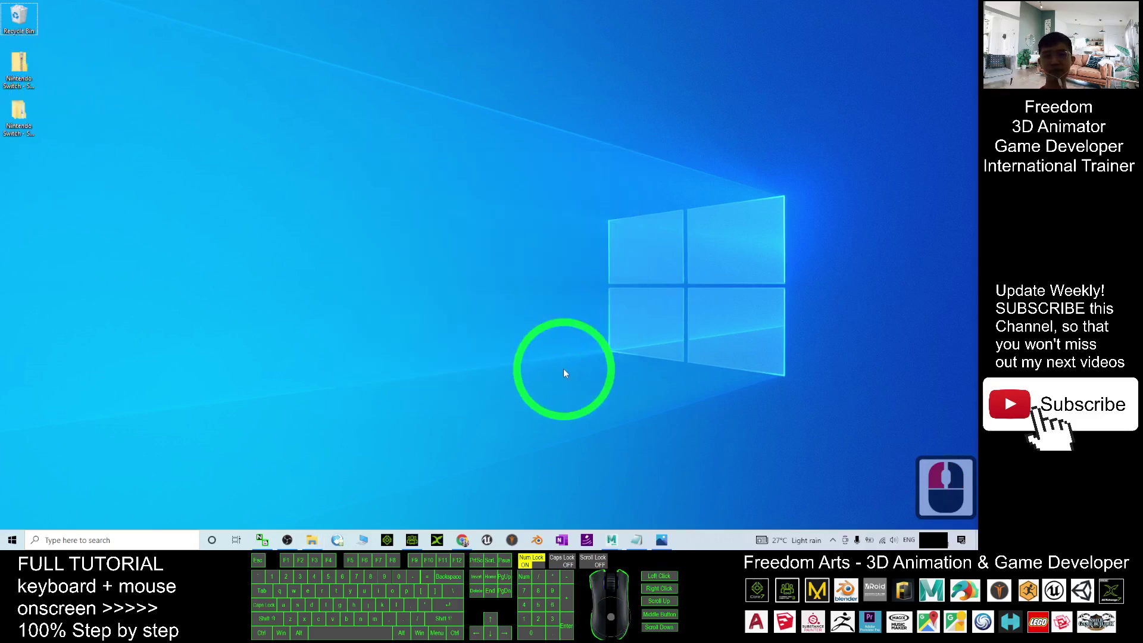
Step: Open the extracted Striped Rugby folder from the desktop and reposition its window
left_click(48, 85)
double_click(18, 123)
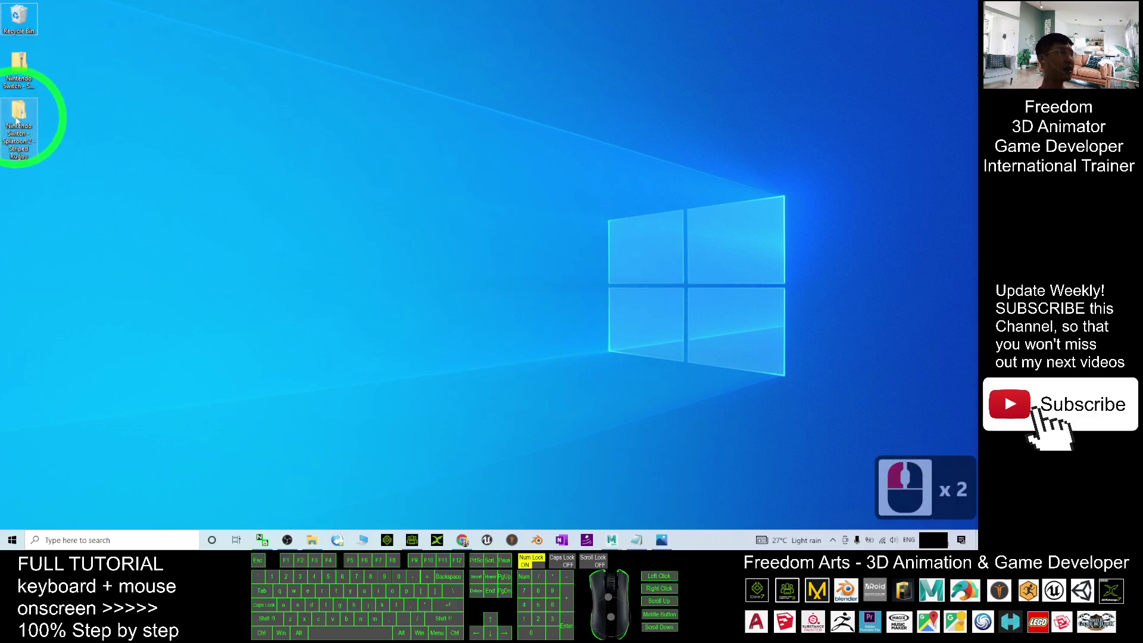
double_click(13, 121)
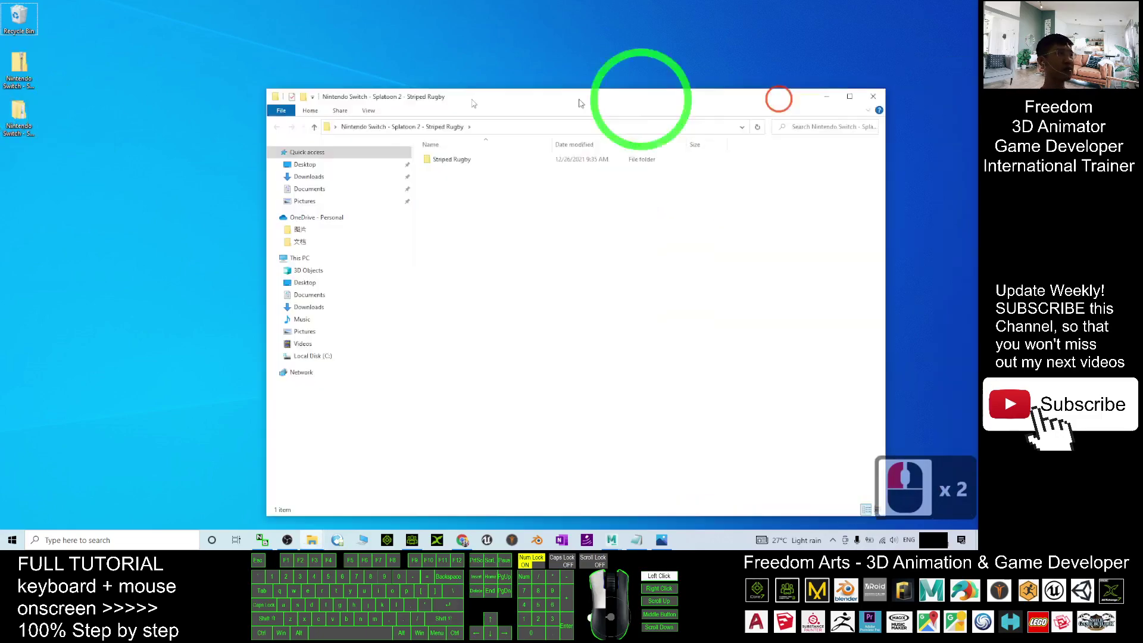
left_click_drag(474, 104, 342, 58)
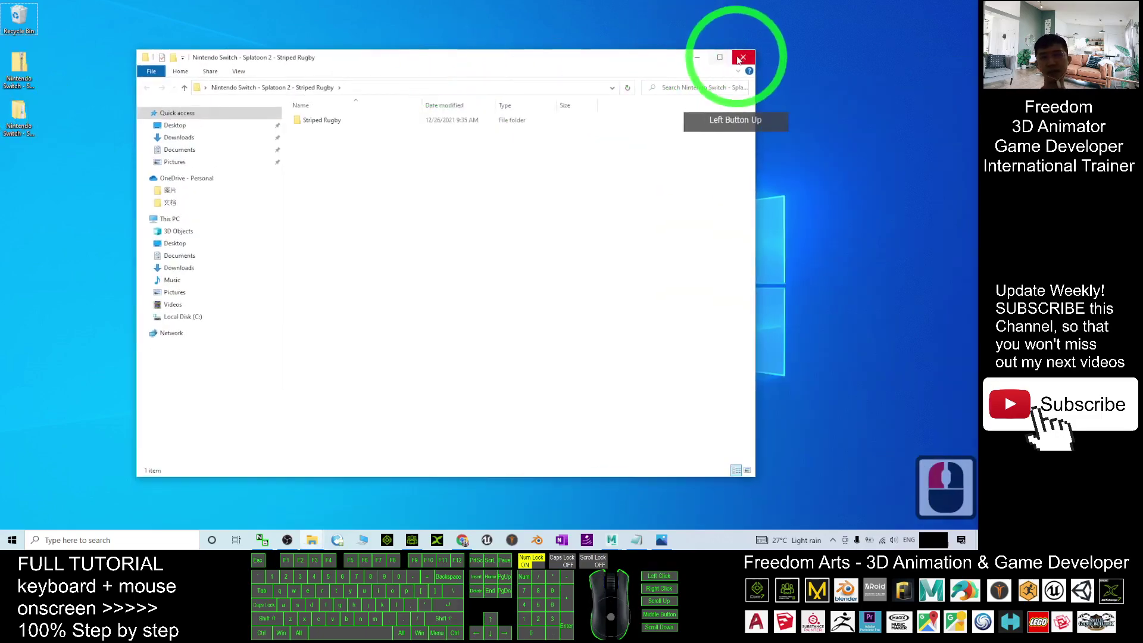
Step: Close and reopen the extracted Splatoon 2 folder from the desktop, and go into its Striped Rugby subfolder
left_click(740, 57)
left_click(29, 115)
double_click(26, 114)
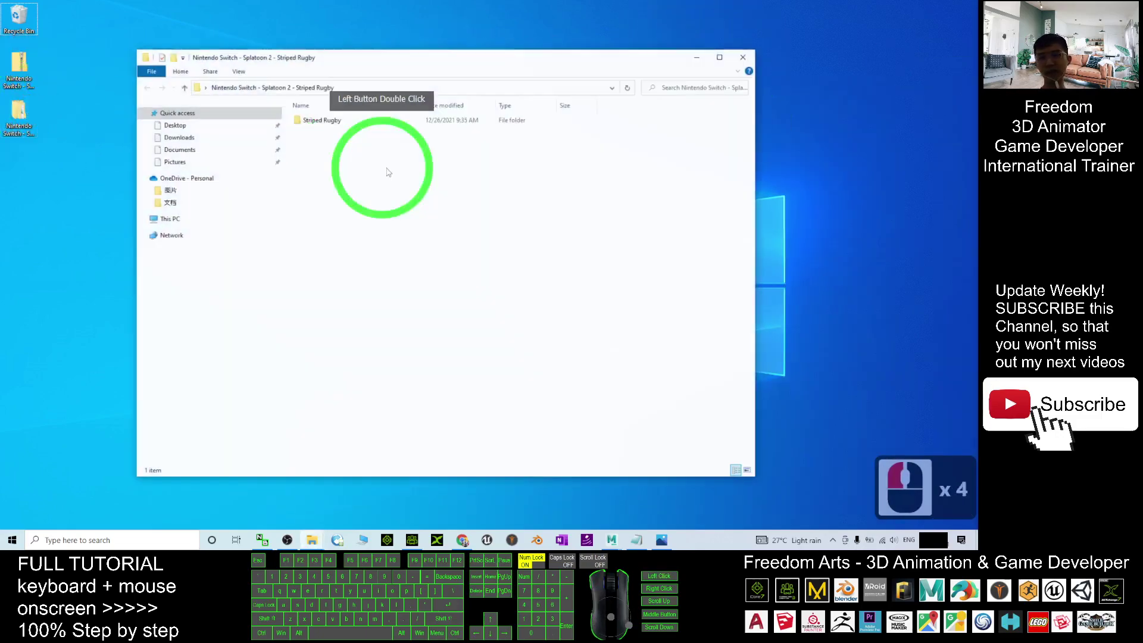
double_click(316, 122)
left_click(548, 196)
left_click(337, 163)
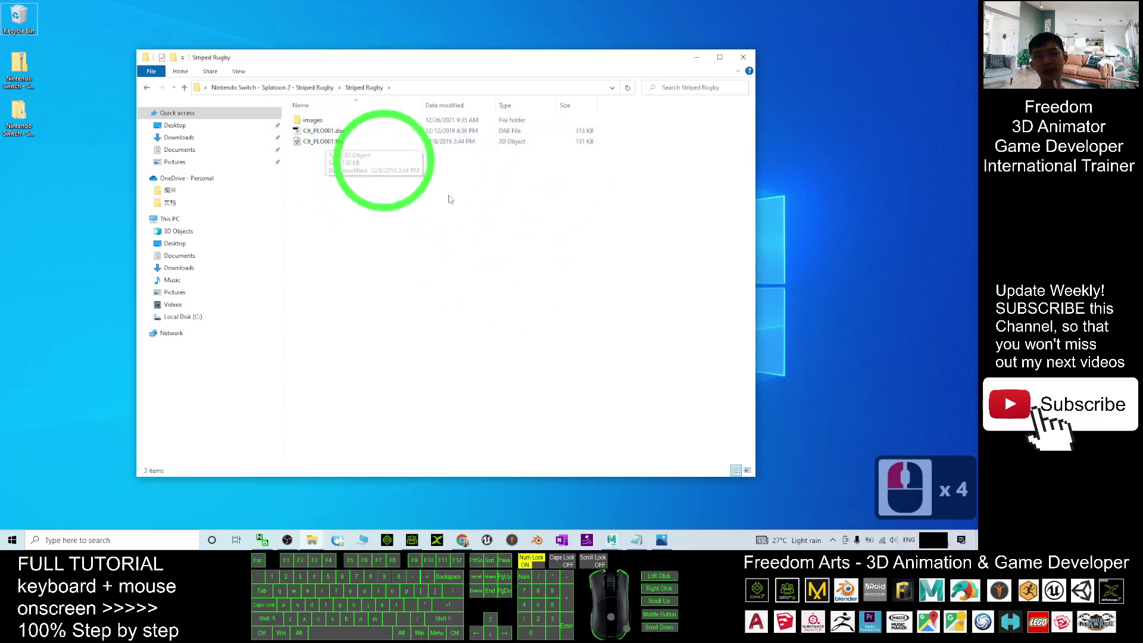
left_click(449, 439)
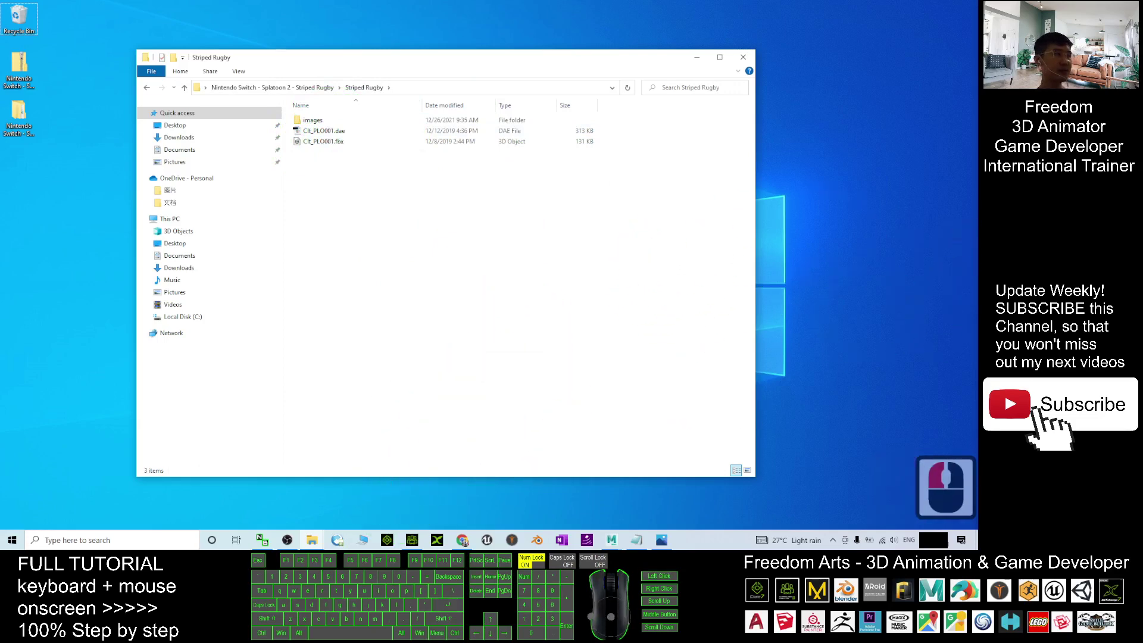
left_click(331, 236)
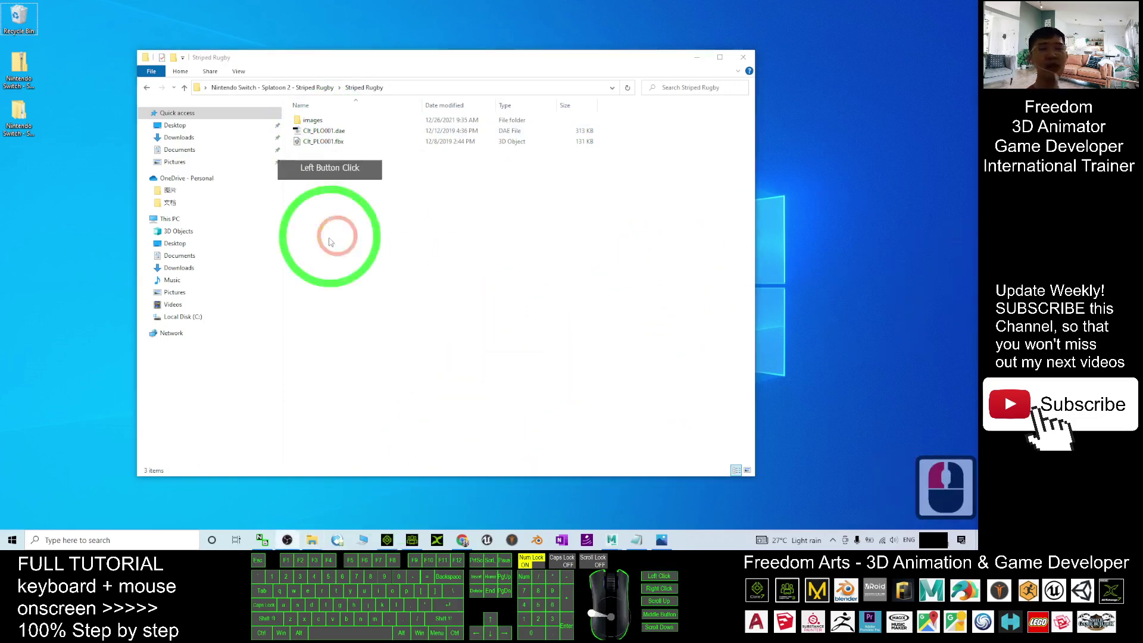
Step: Switch to Character Creator 3 and load the neutral base avatar using the Replace All option
left_click(387, 540)
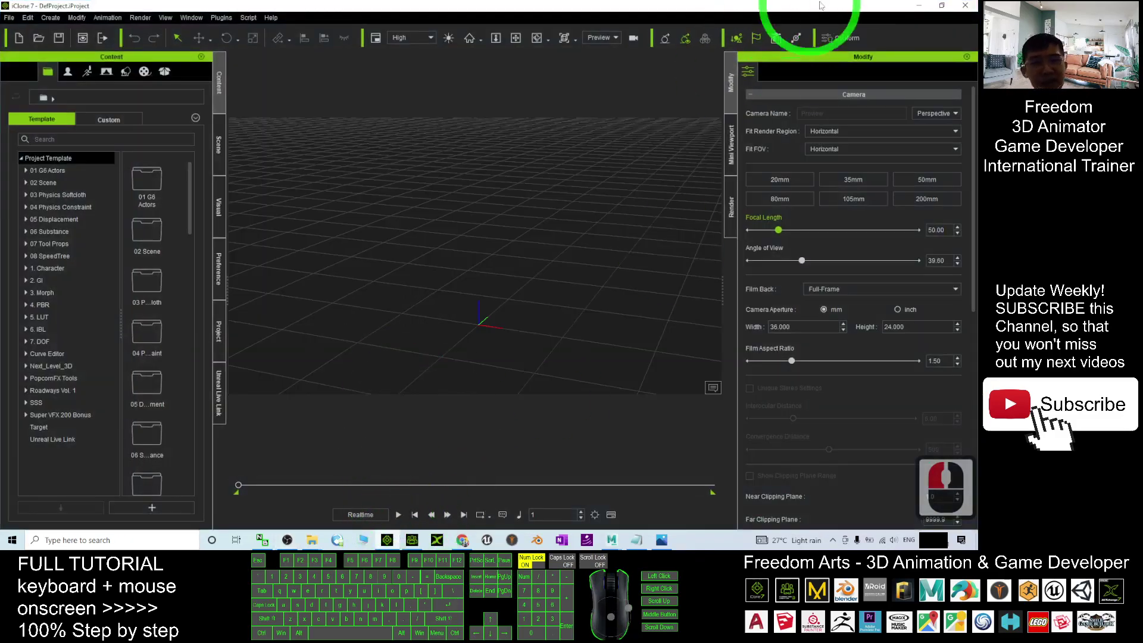
left_click(915, 5)
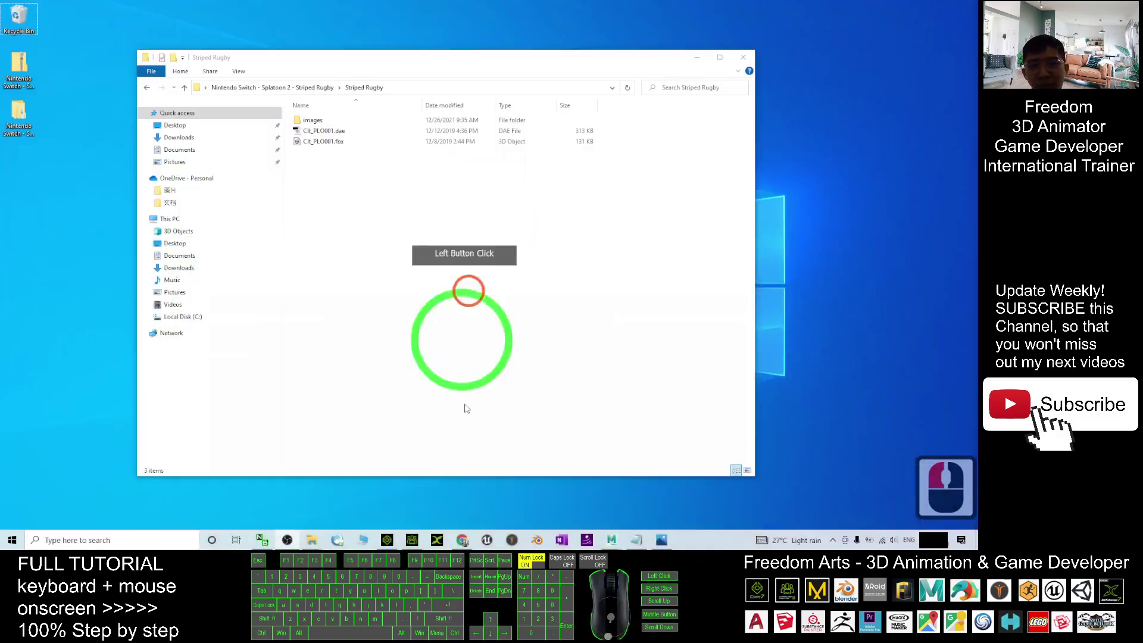
left_click(413, 537)
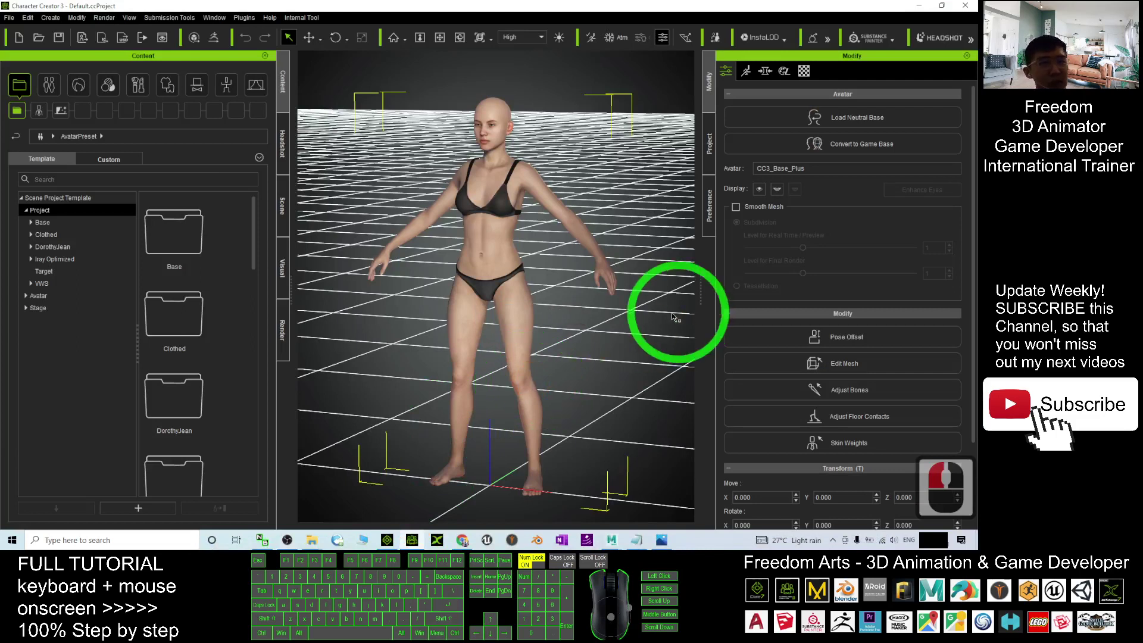
left_click(729, 78)
left_click(726, 73)
left_click(709, 77)
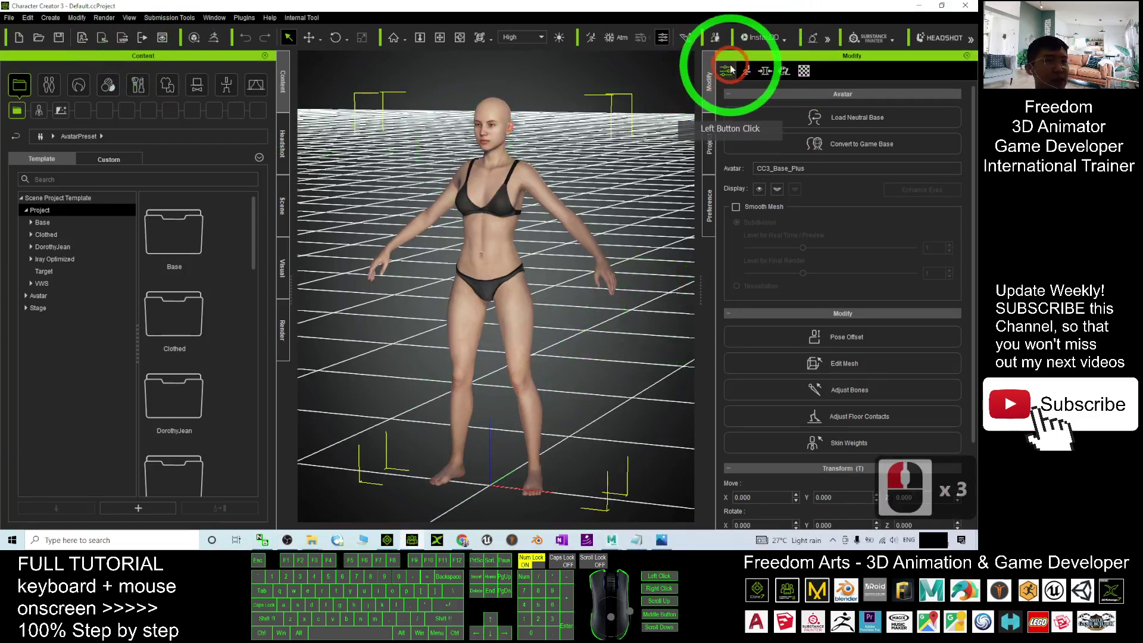
left_click(730, 67)
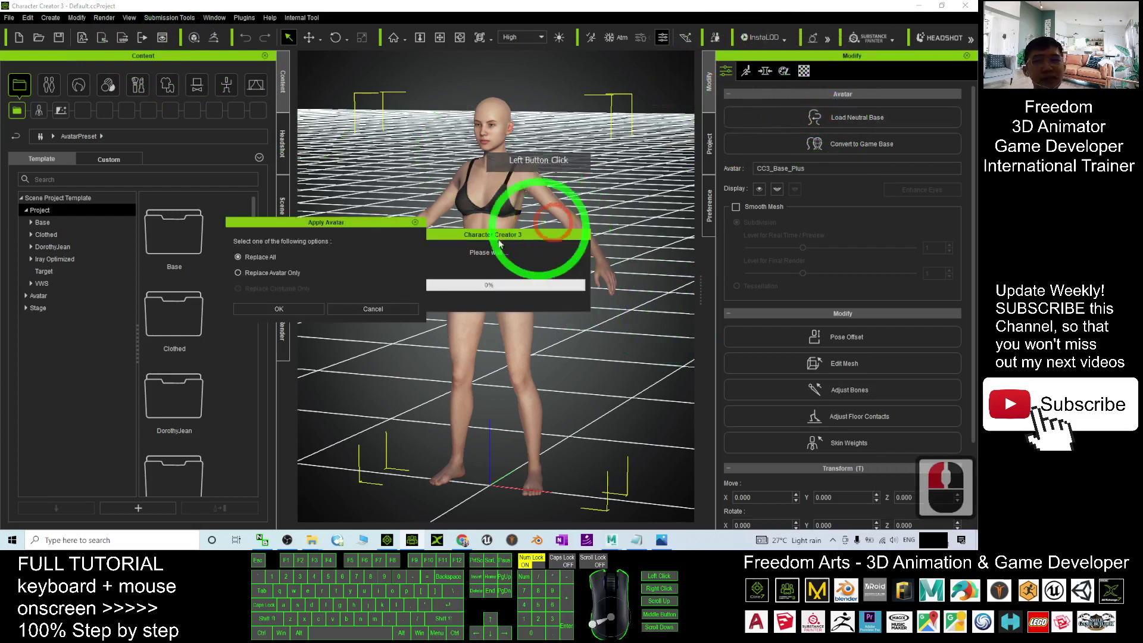
left_click(257, 265)
left_click(300, 309)
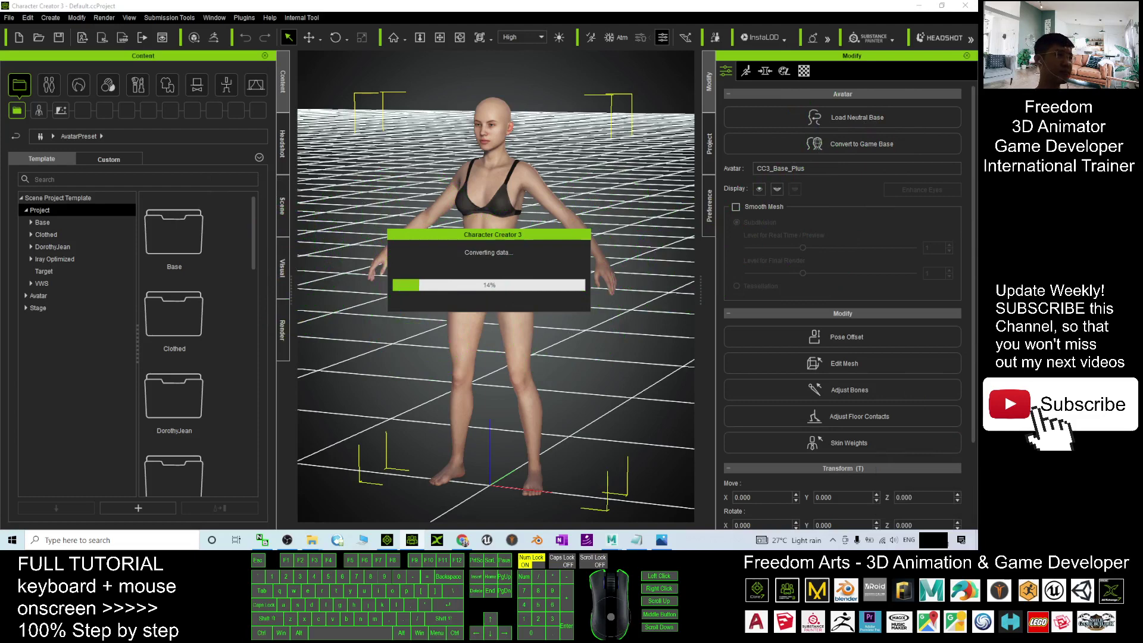
left_click(903, 396)
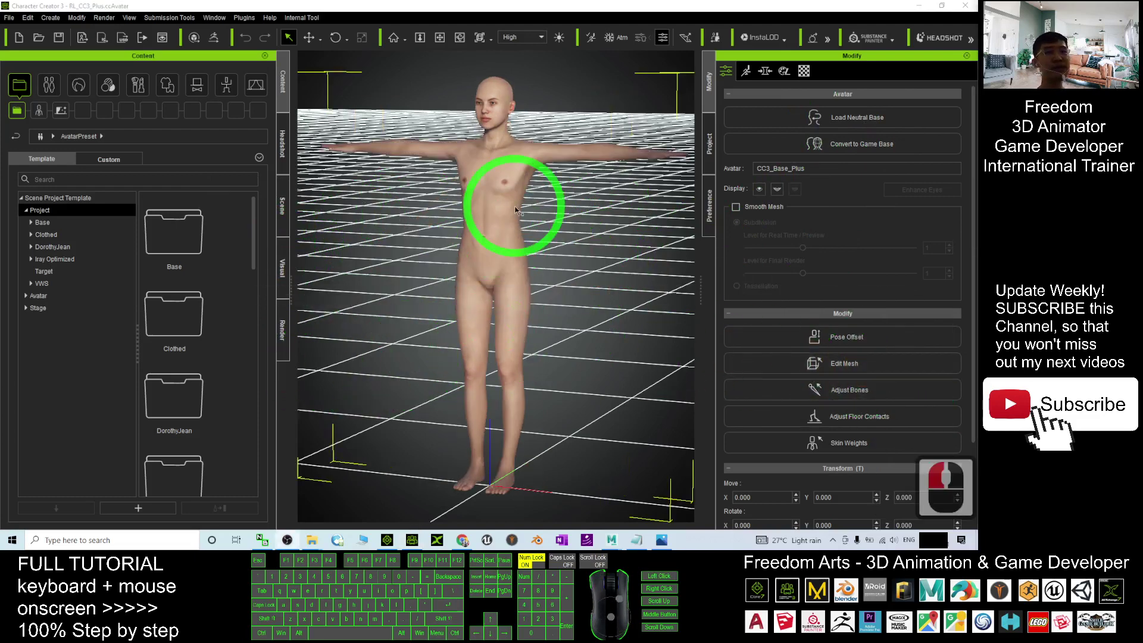
scroll(548, 384, "down", 4)
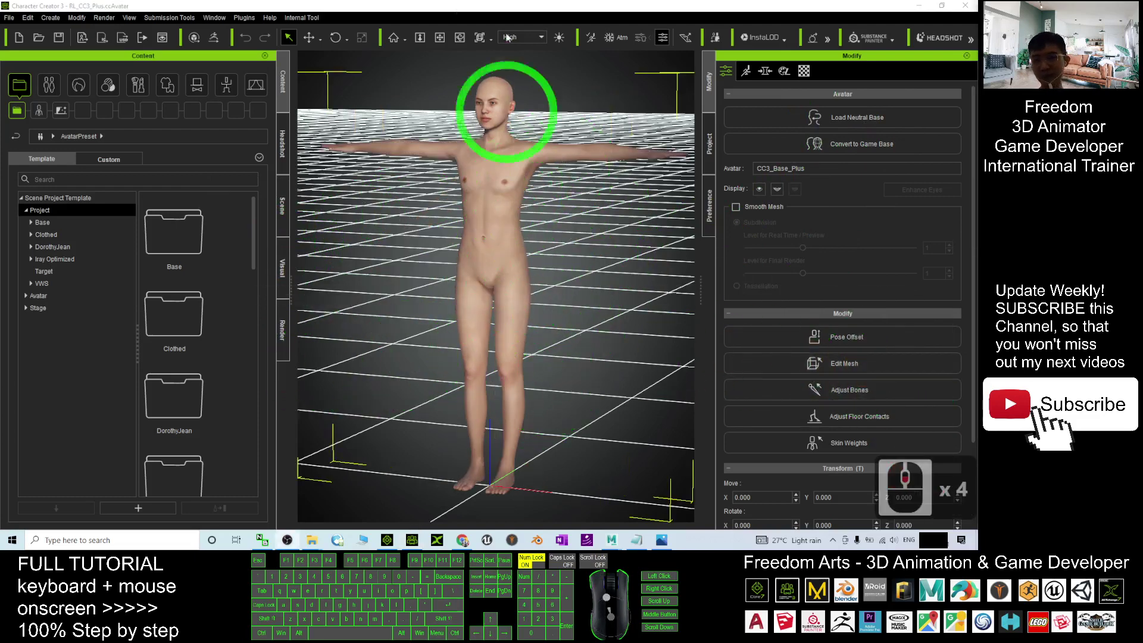
Step: Restore the Character Creator window to a smaller size and place the Striped Rugby folder window beside it
left_click_drag(523, 4, 659, 102)
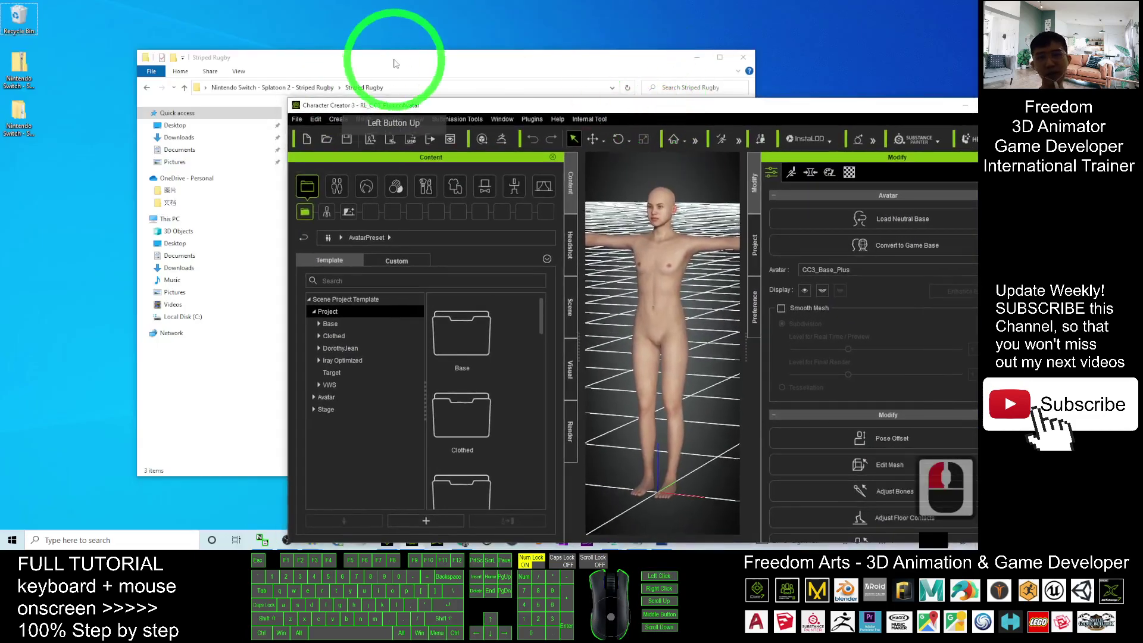
left_click(333, 52)
left_click(694, 106)
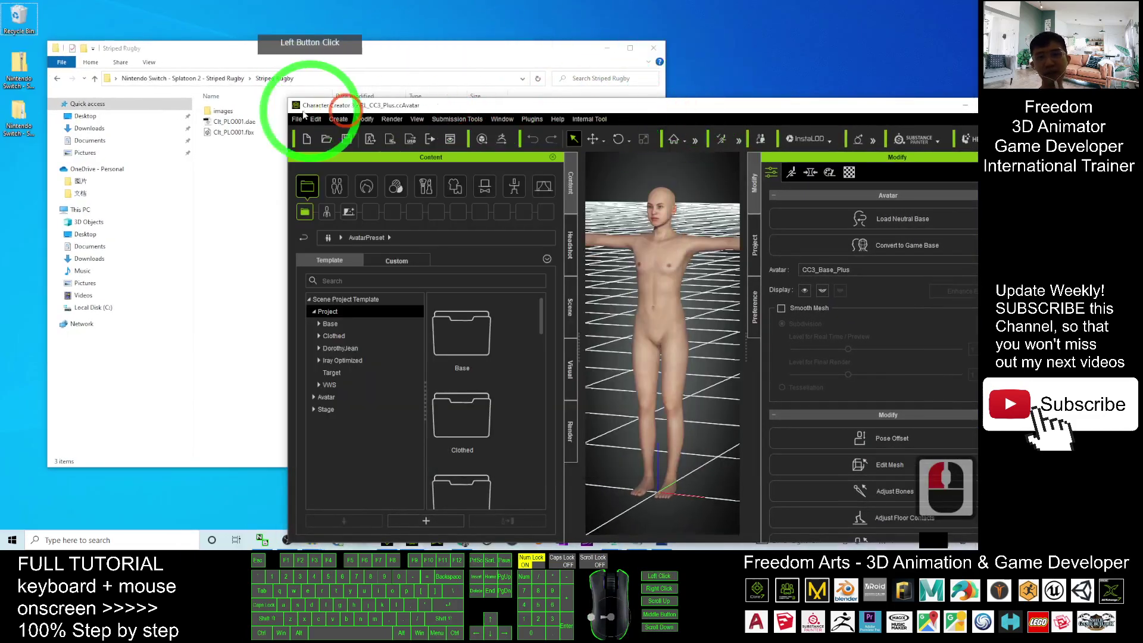
Step: Create an accessory from Clt_PLO001.fbx, reaching it through the path copied from the Striped Rugby folder window
left_click(337, 119)
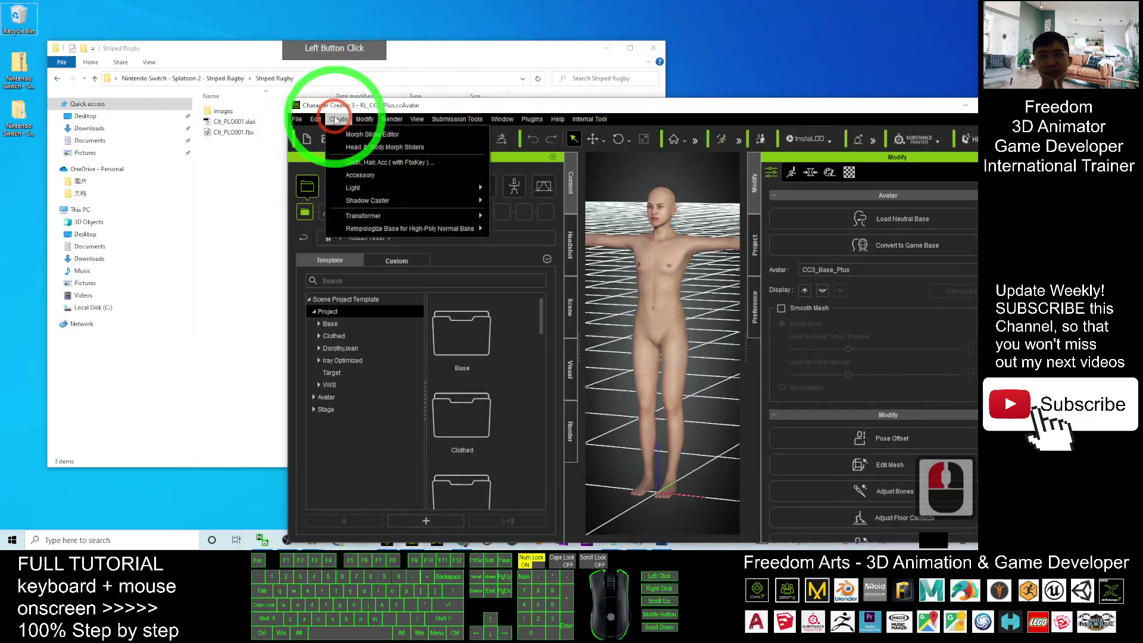
left_click(373, 176)
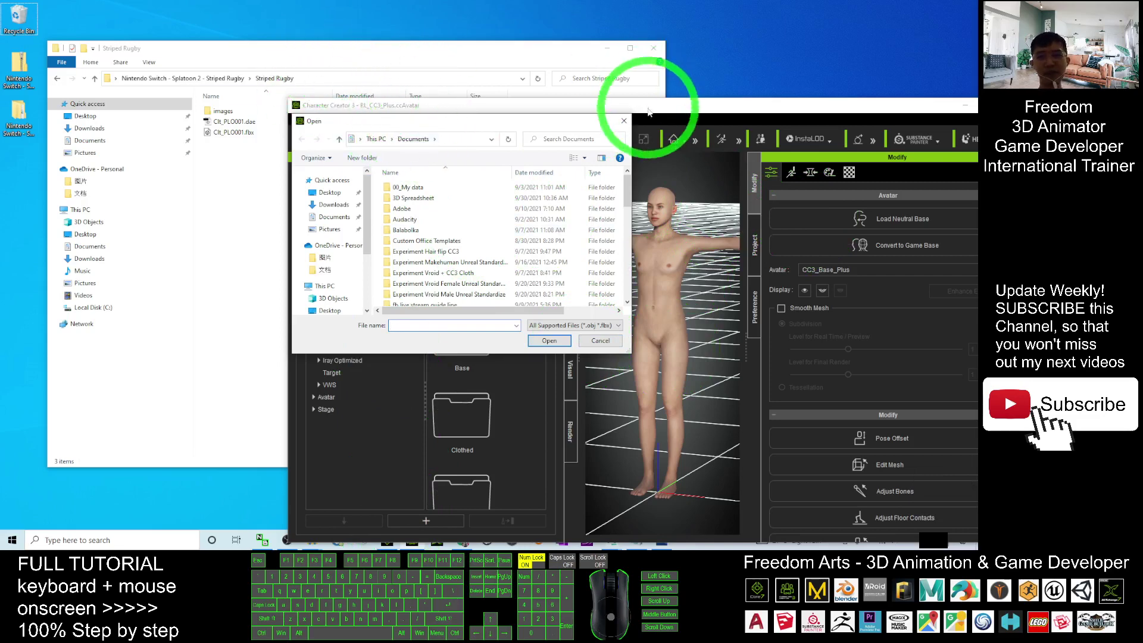
left_click(316, 65)
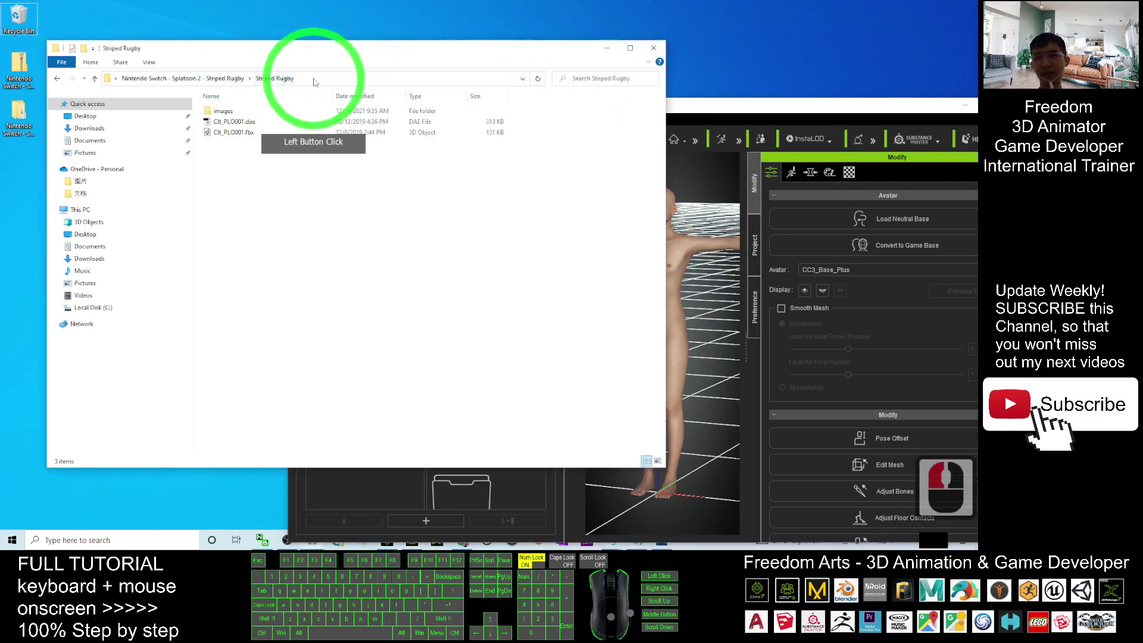
left_click(274, 79)
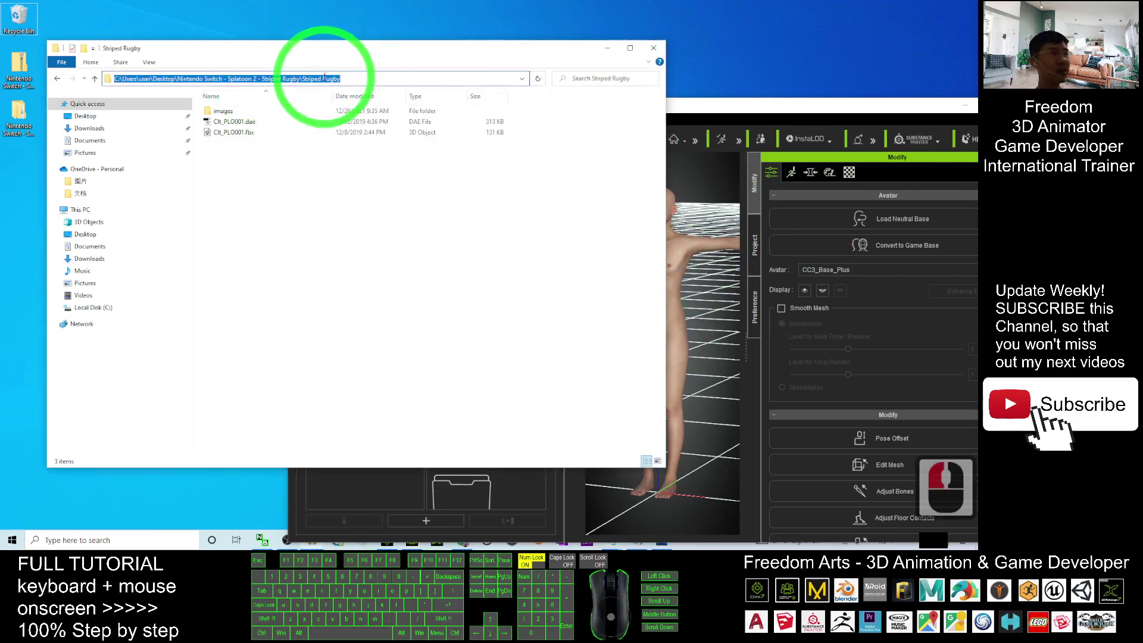
key("ctrl+c")
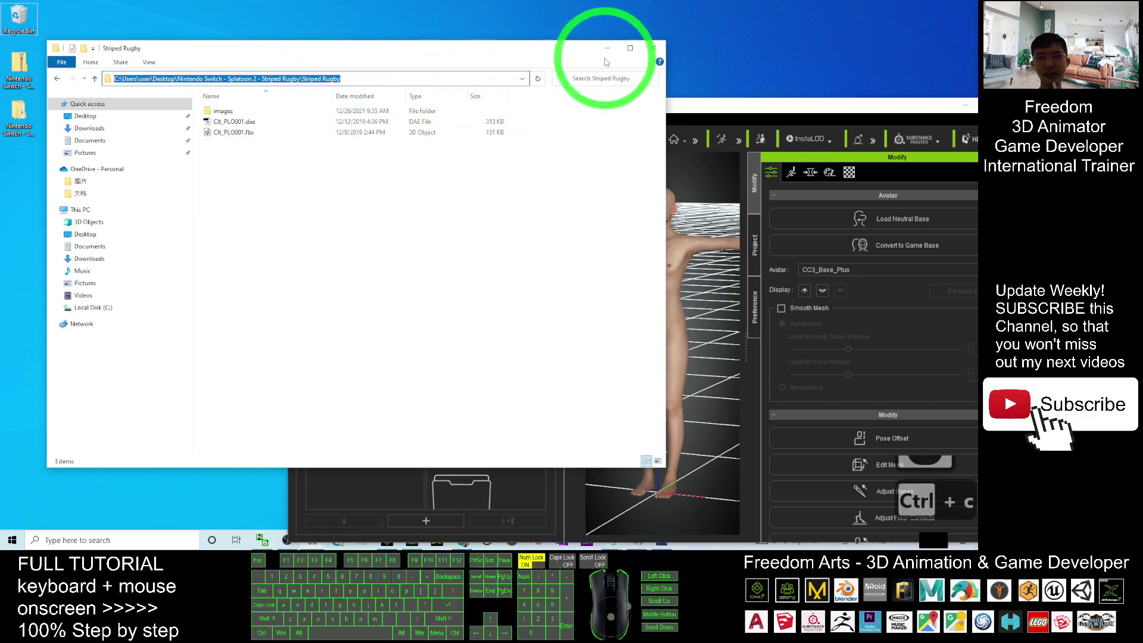
left_click(595, 53)
left_click(457, 140)
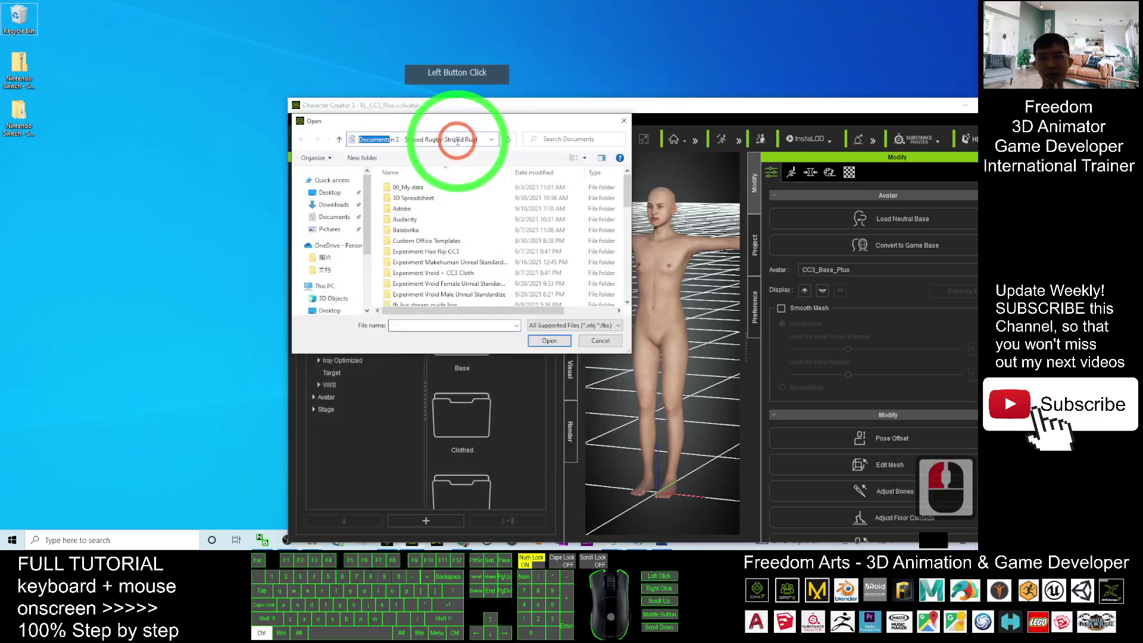
key("ctrl+v")
key("Return")
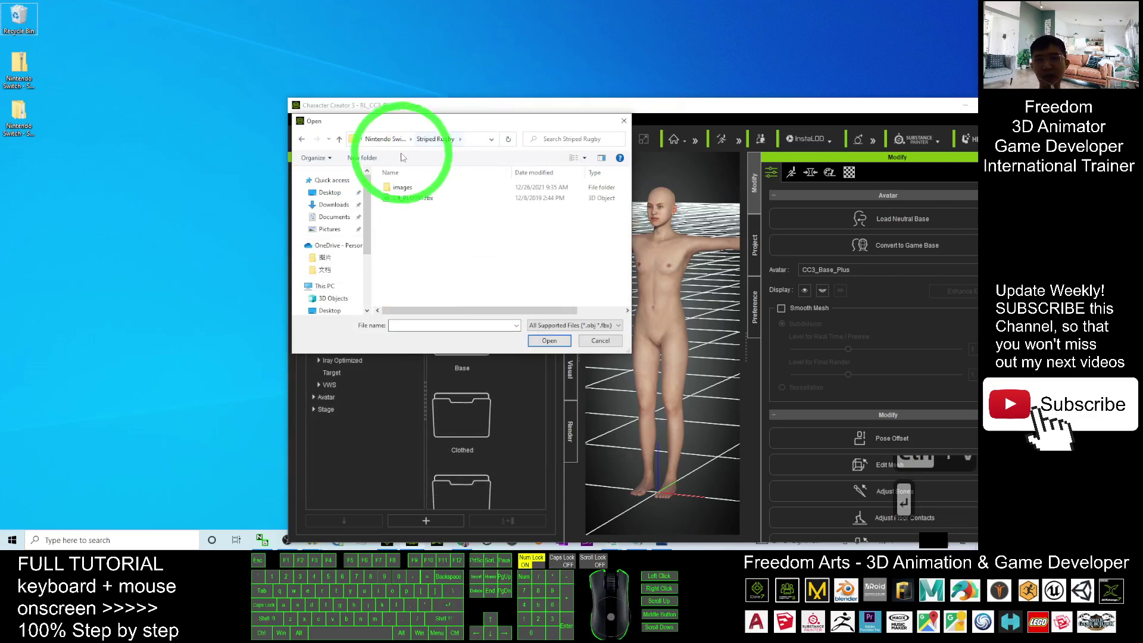
double_click(420, 201)
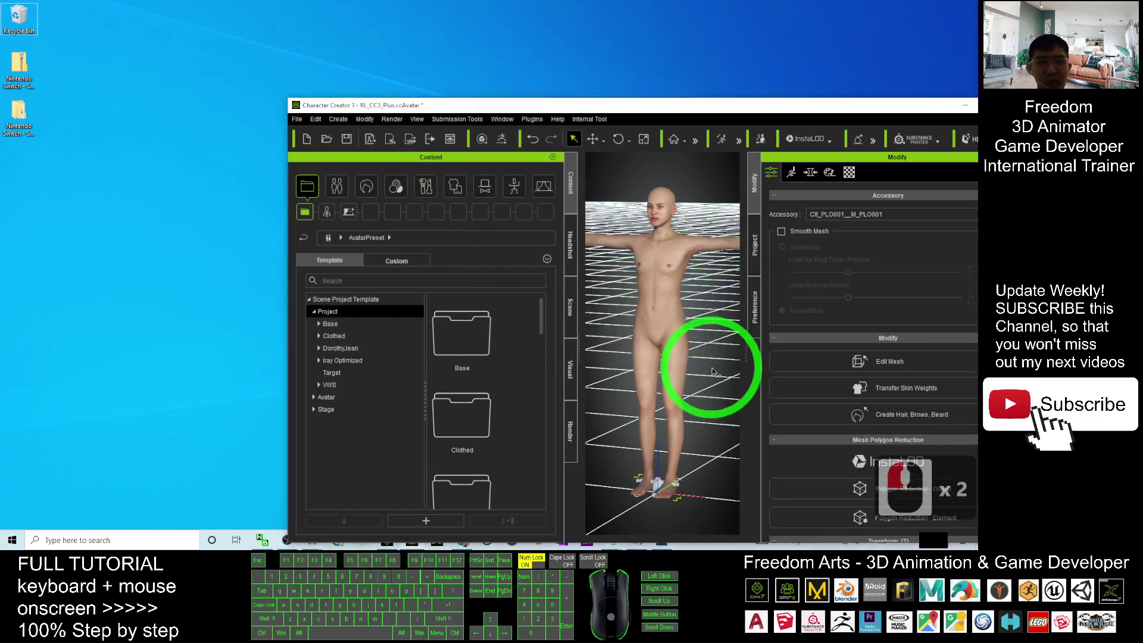
Step: Maximize Character Creator, raise the imported shirt to about 85.5 on Y and enlarge it to about 527% scale
double_click(716, 118)
double_click(476, 461)
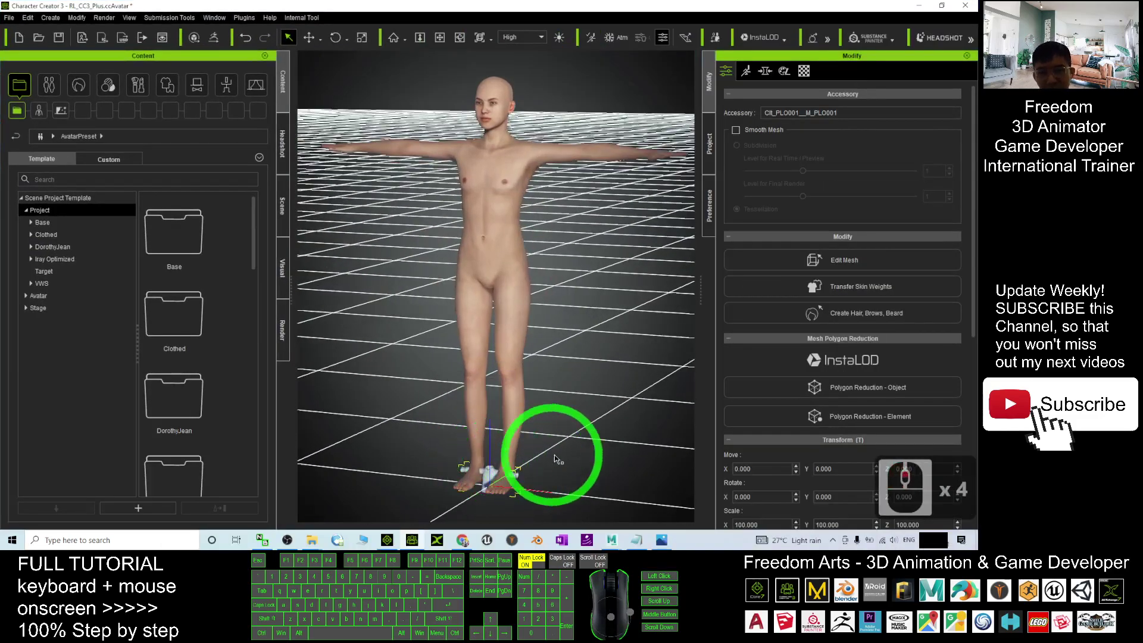
key("w")
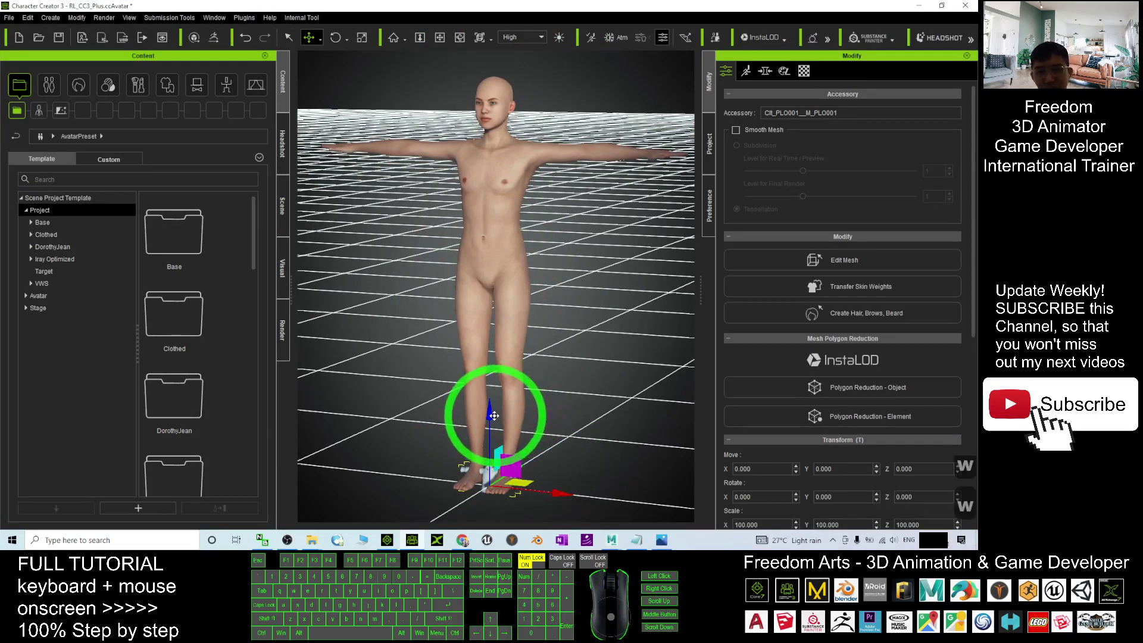
left_click_drag(494, 376, 646, 132)
key("e")
scroll(614, 258, "up", 5)
key("x")
left_click_drag(623, 327, 628, 371)
Step: Working from the side, move the shirt onto the avatar's torso at about 115.3 on Y and -7.8 on Z
key("c")
left_click_drag(430, 349, 466, 339)
key("w")
left_click(504, 292)
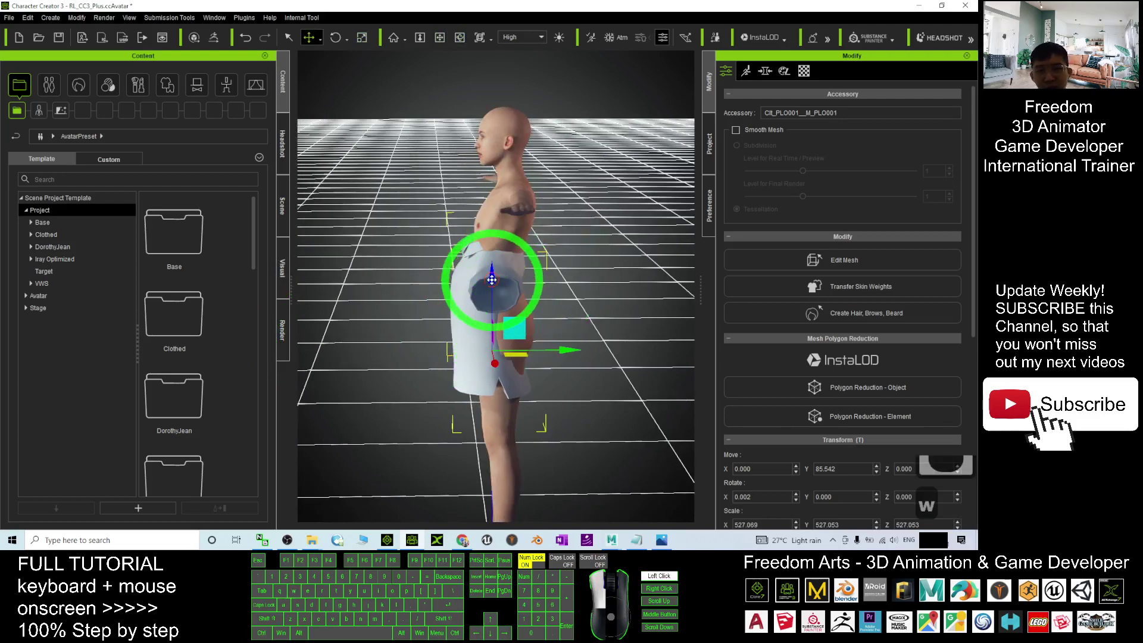
left_click_drag(491, 276, 586, 274)
left_click(675, 309)
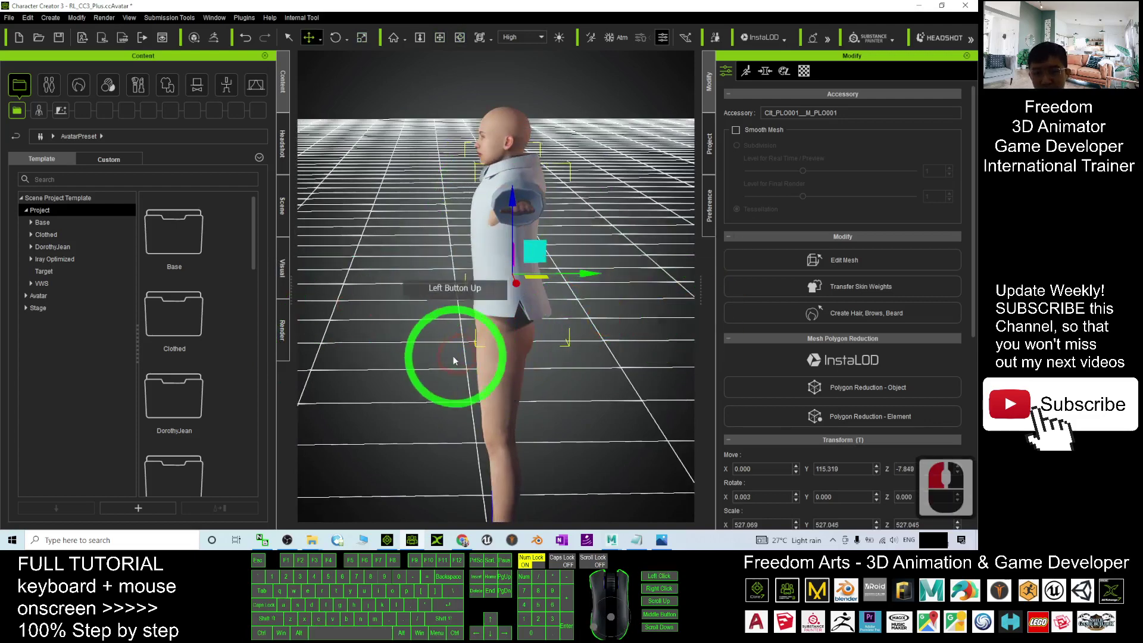
Step: Scale the shirt down uniformly to about 508% so it fits the avatar's body more closely
key("c")
left_click_drag(453, 360, 725, 356)
scroll(511, 333, "up", 2)
key("x")
left_click_drag(424, 293, 446, 345)
key("c")
left_click_drag(447, 345, 482, 345)
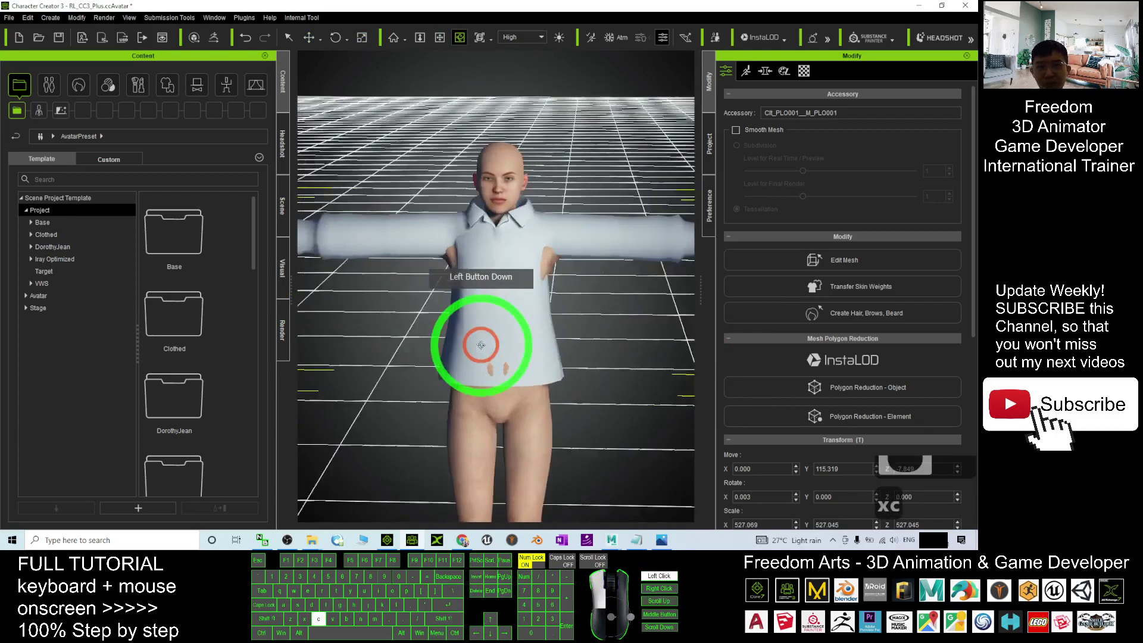
scroll(566, 332, "down", 8)
key("e")
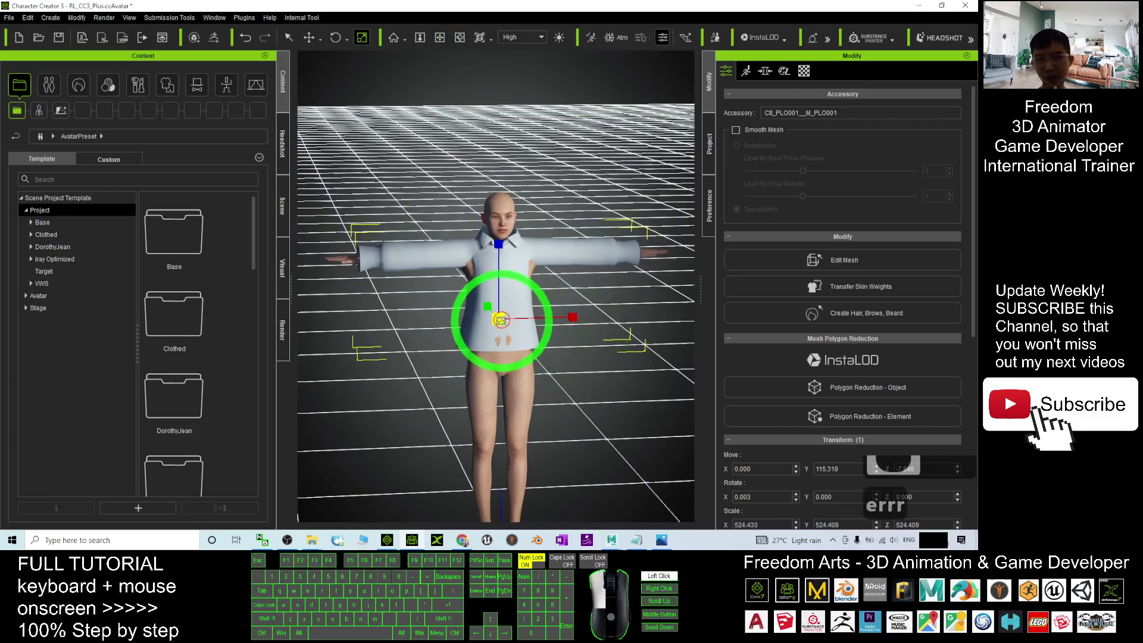
left_click_drag(499, 321, 659, 339)
Step: Inspect the shirt's fit from the side and shift it slightly forward on the avatar
key("c")
scroll(450, 250, "up", 8)
left_click_drag(460, 260, 238, 327)
left_click_drag(584, 329, 257, 351)
scroll(447, 365, "up", 10)
scroll(357, 363, "down", 9)
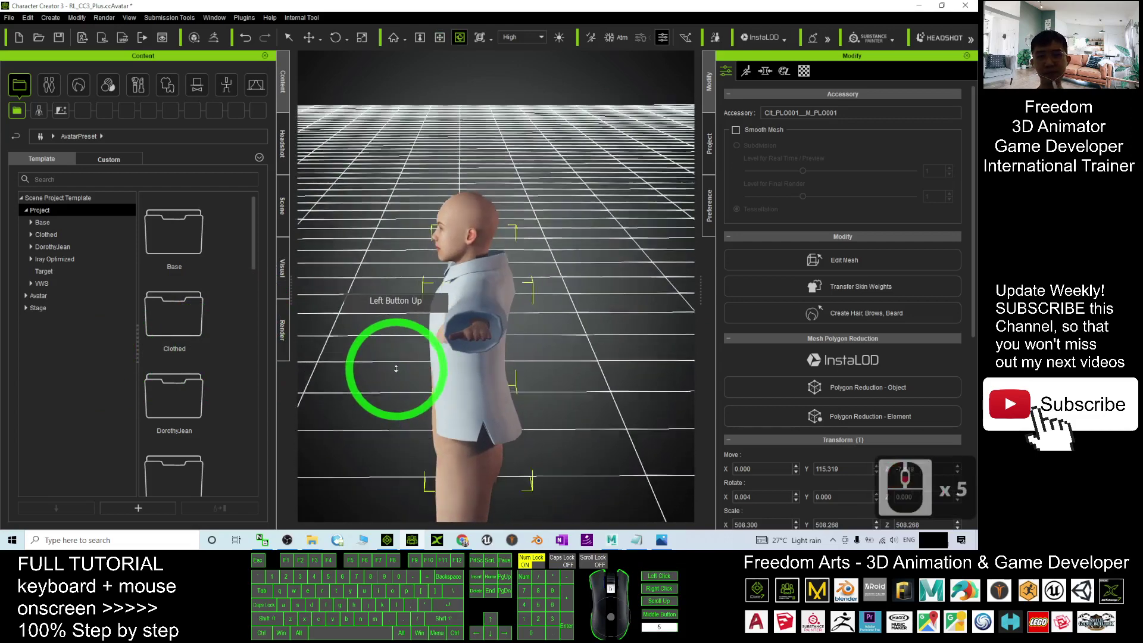
key("w")
key("e")
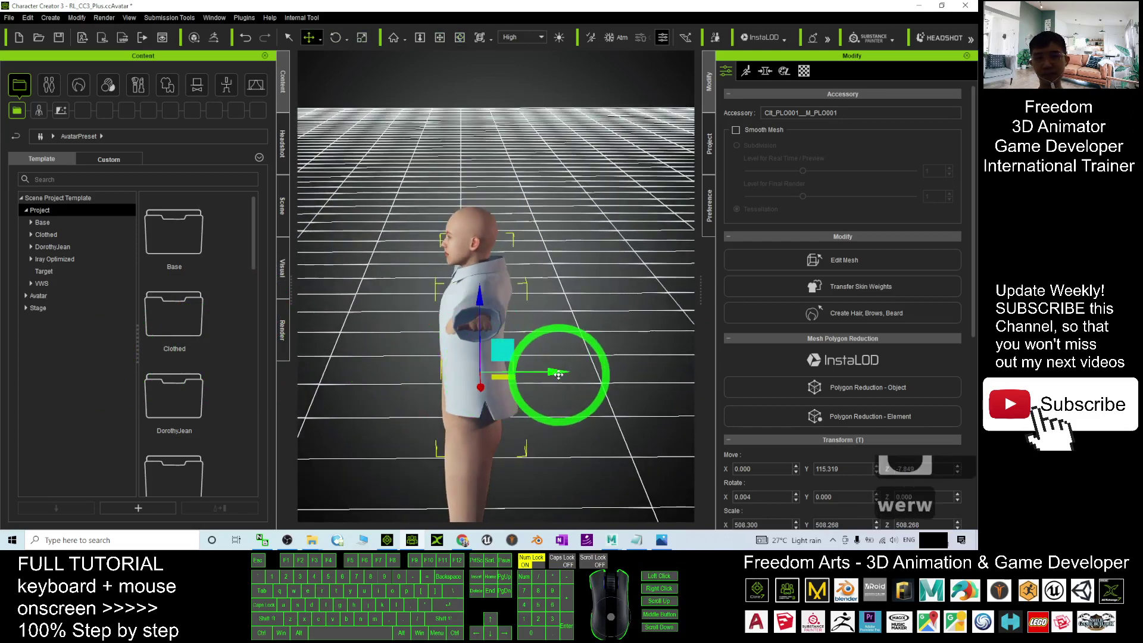
left_click_drag(558, 374, 554, 375)
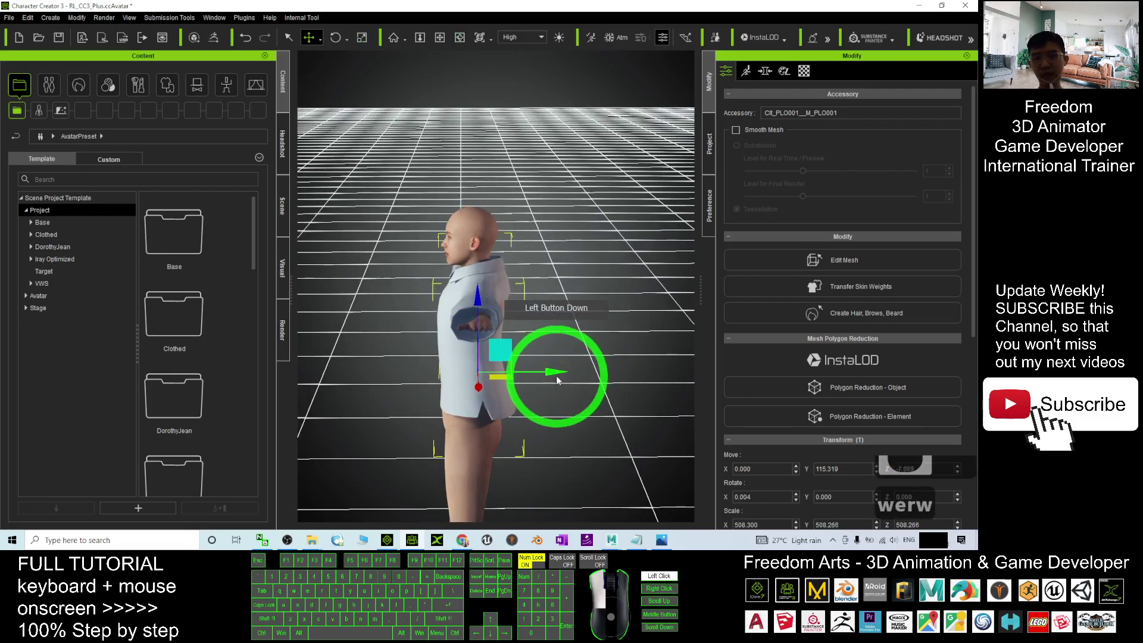
Step: Check the shirt's fit from the front and display its material and texture settings
key("c")
left_click_drag(439, 386, 526, 375)
scroll(527, 375, "up", 12)
scroll(522, 331, "down", 20)
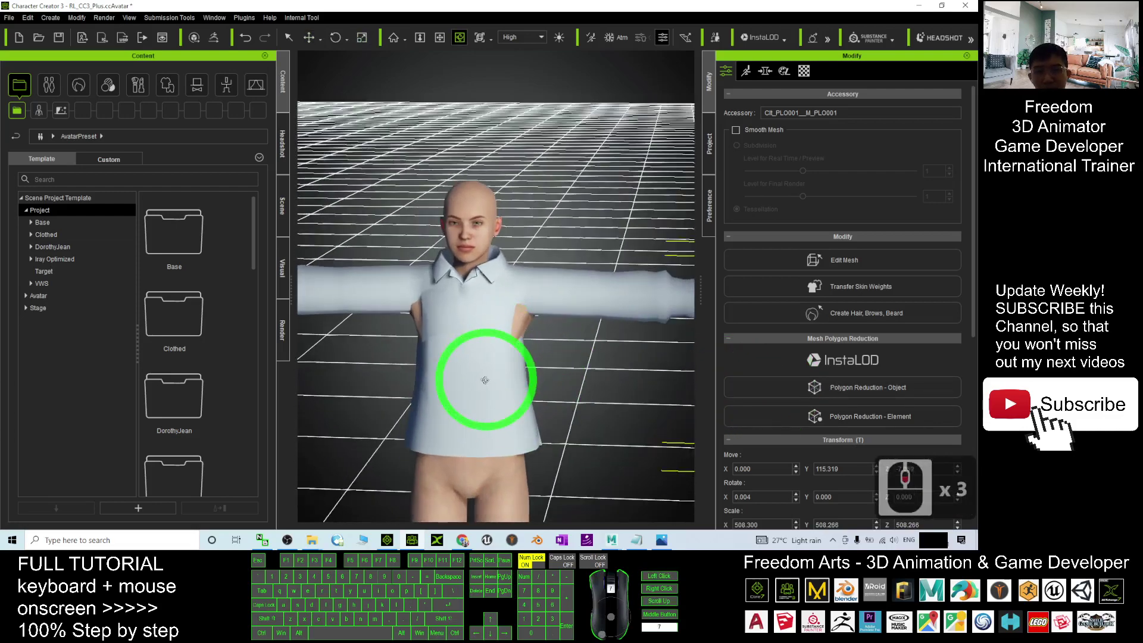
key("c")
left_click_drag(416, 401, 339, 395)
left_click(804, 70)
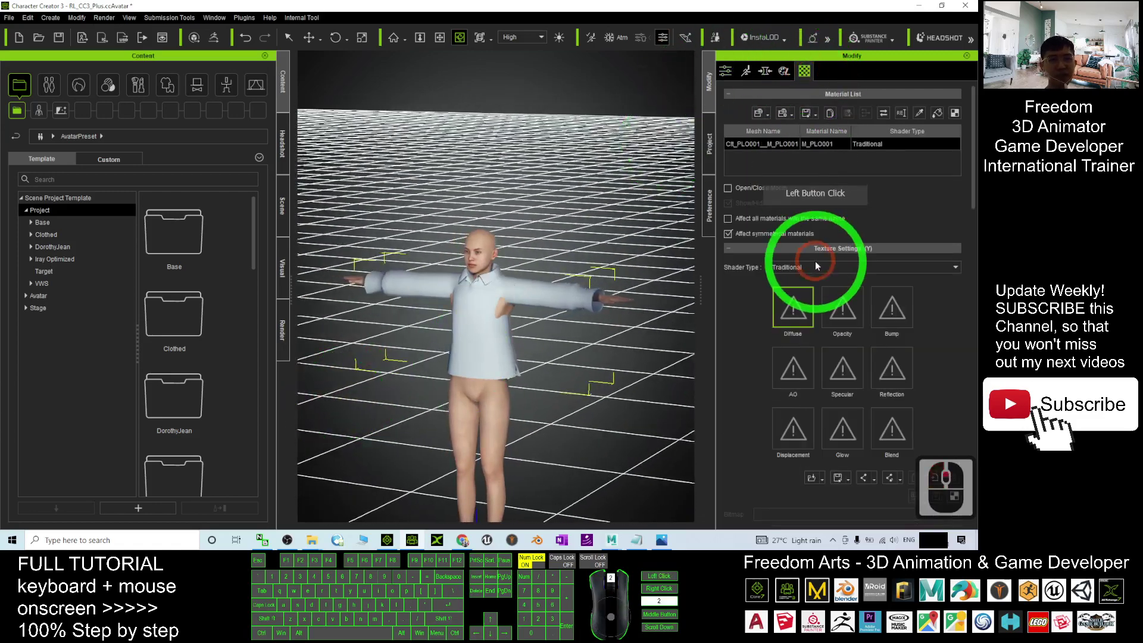
Step: Apply m_plo001_alb.png from the Striped Rugby images folder as the shirt's Diffuse texture and m_plo001_nrm.png as its Bump texture
left_click_drag(764, 6, 601, 6)
mouse_move(314, 542)
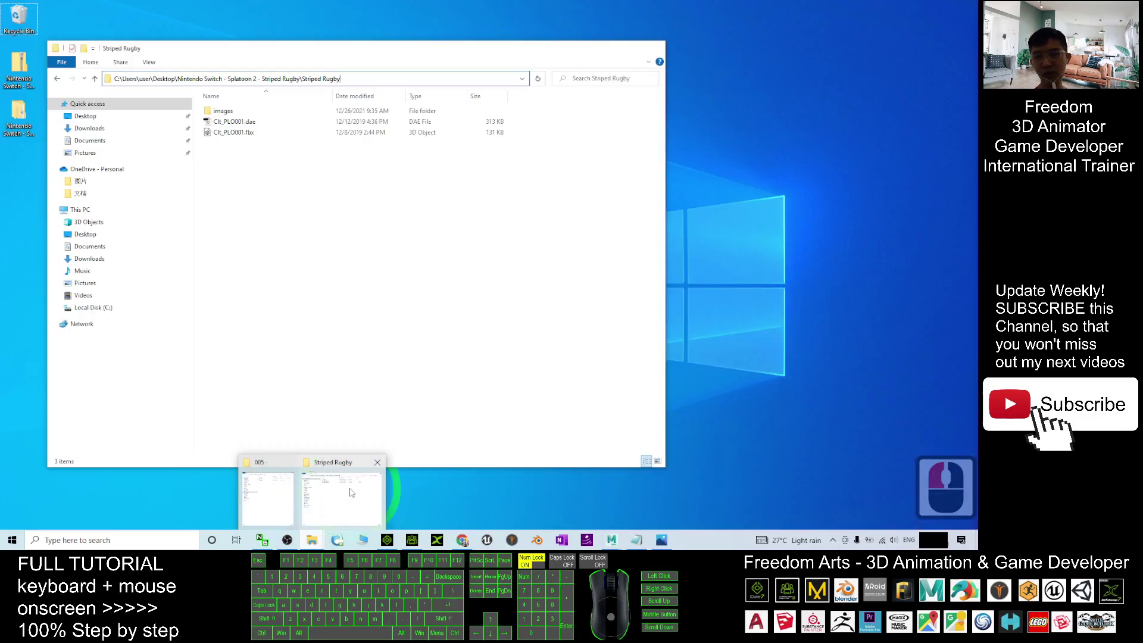
left_click(312, 488)
left_click(210, 113)
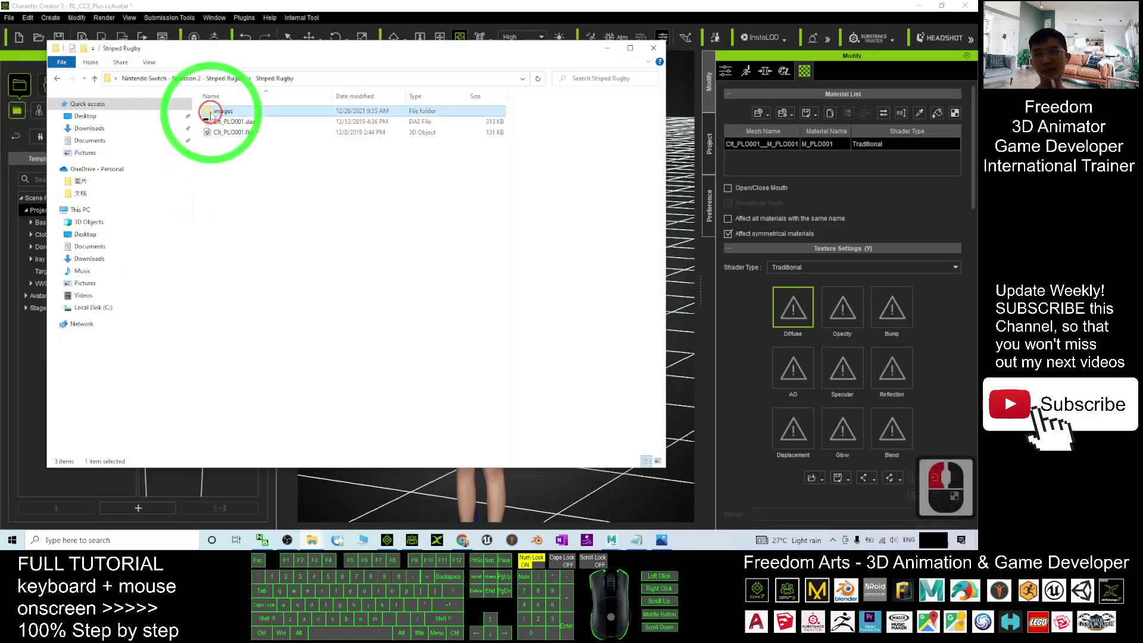
double_click(211, 114)
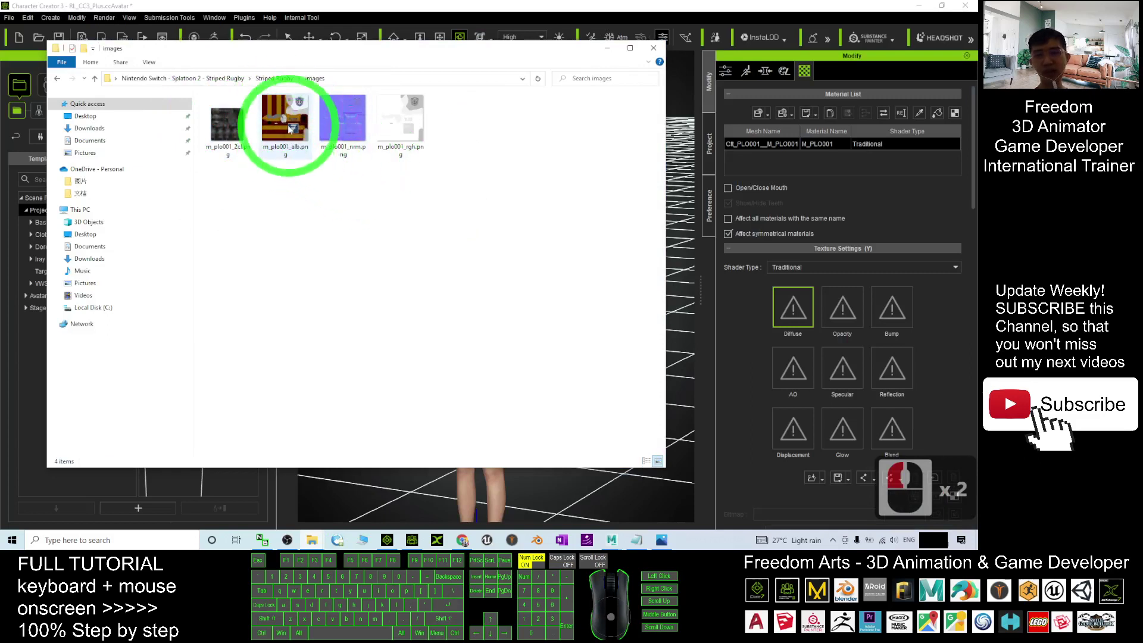
left_click_drag(289, 129, 793, 307)
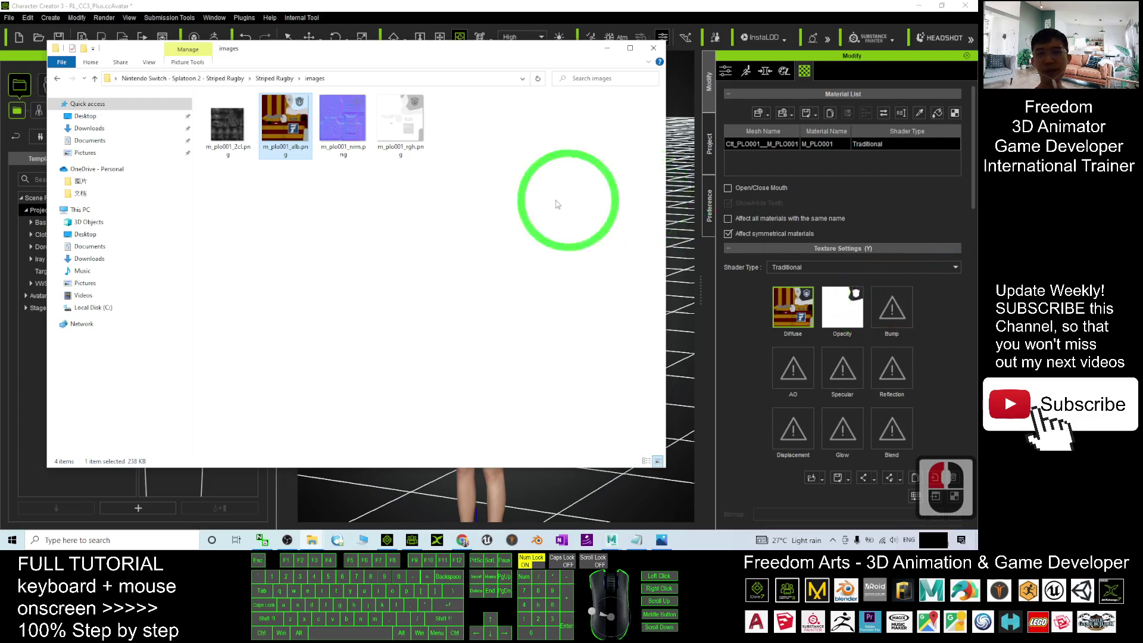
left_click_drag(344, 133, 893, 301)
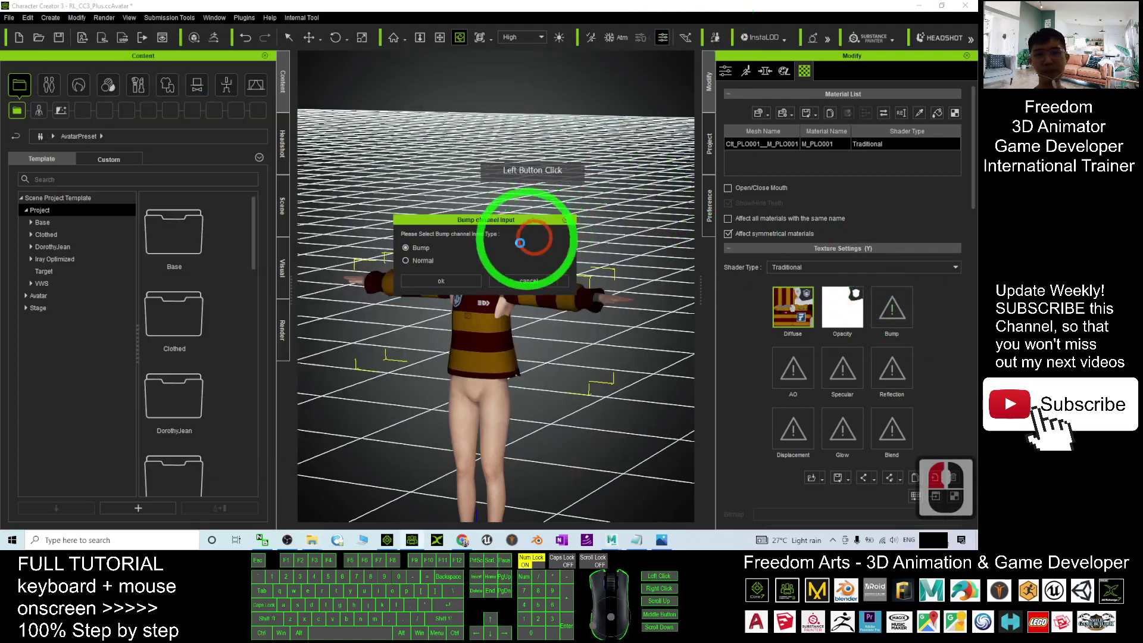
left_click(430, 281)
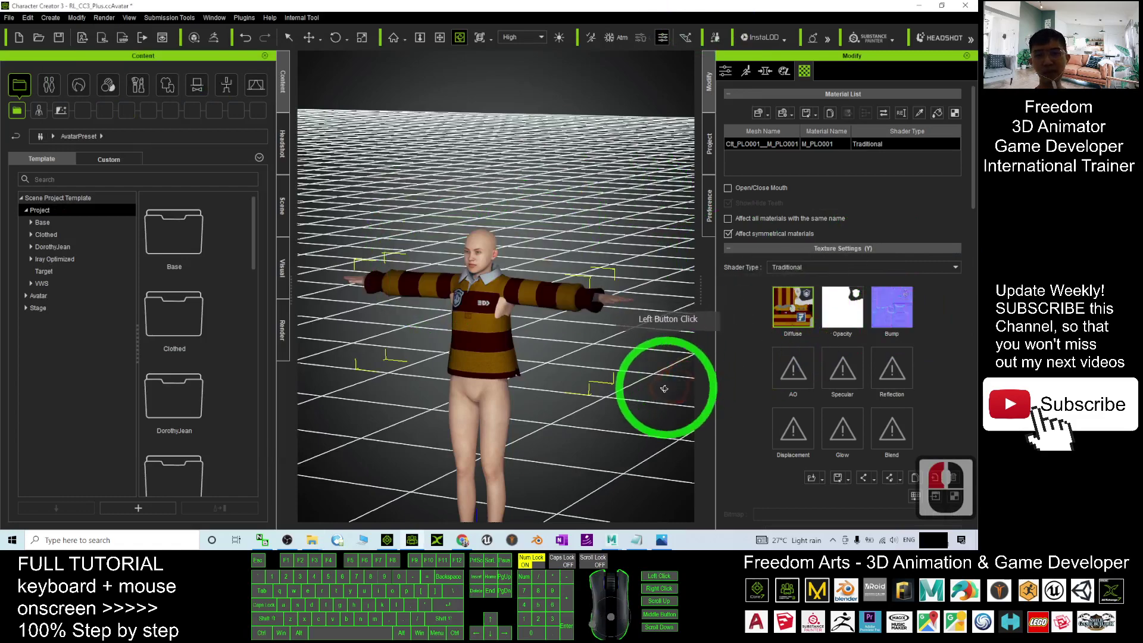
Step: Inspect the textured shirt on the avatar from close up and from several angles
scroll(597, 383, "up", 15)
key("c")
left_click_drag(445, 394, 611, 412)
scroll(608, 413, "down", 3)
key("c")
left_click_drag(457, 398, 546, 388)
scroll(563, 372, "up", 6)
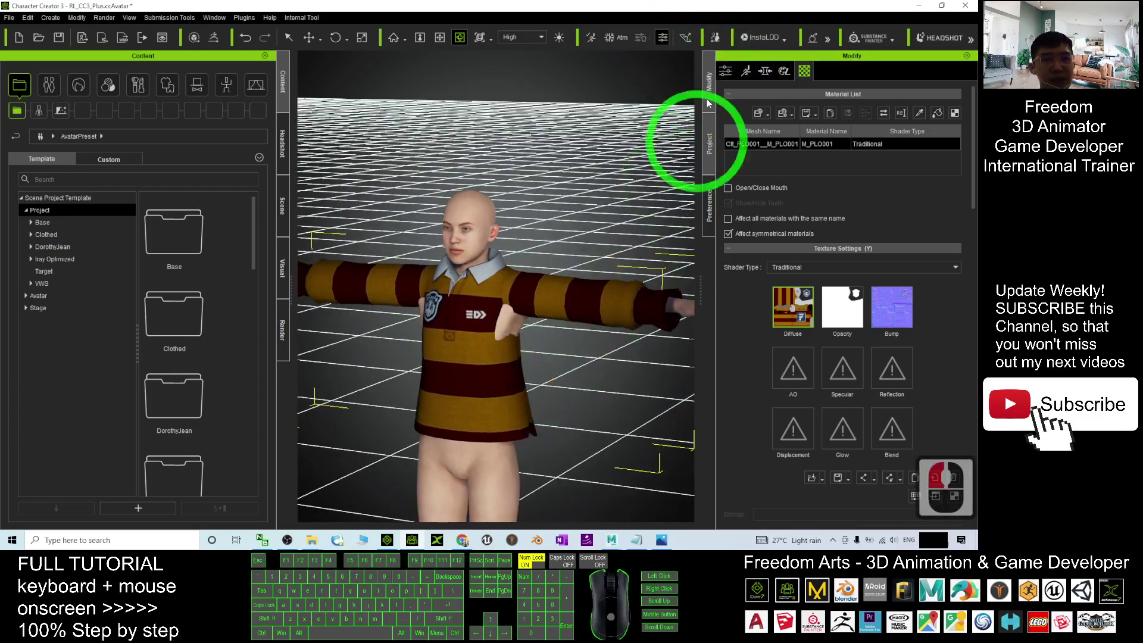
Step: Transfer skin weights to the shirt using the Default template preset
left_click(727, 71)
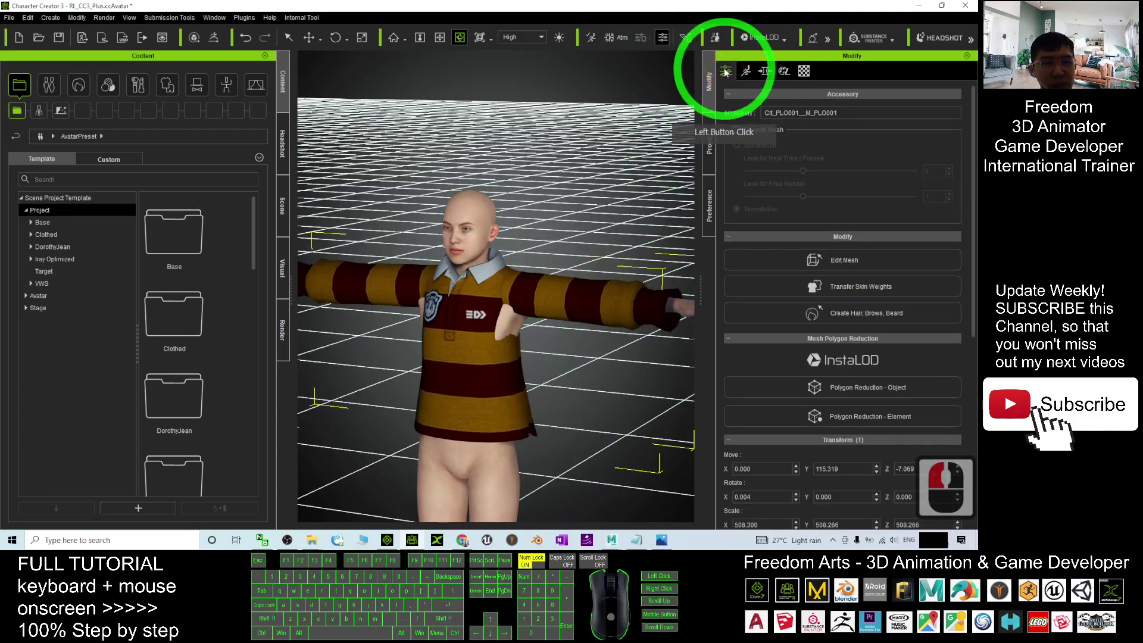
left_click(835, 286)
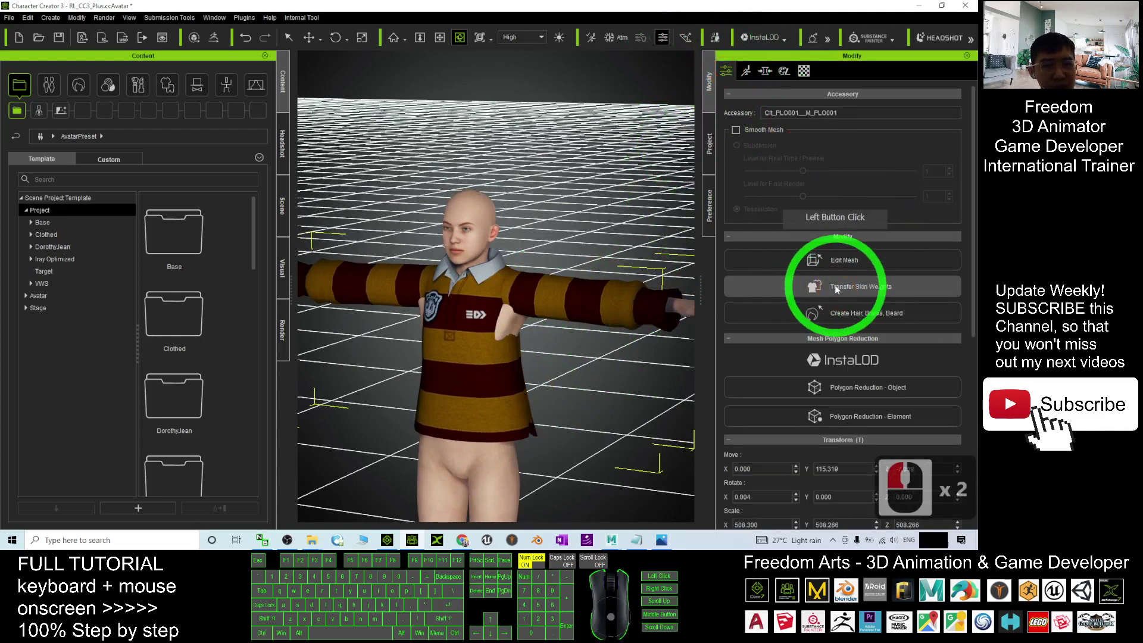
left_click(834, 286)
left_click(548, 305)
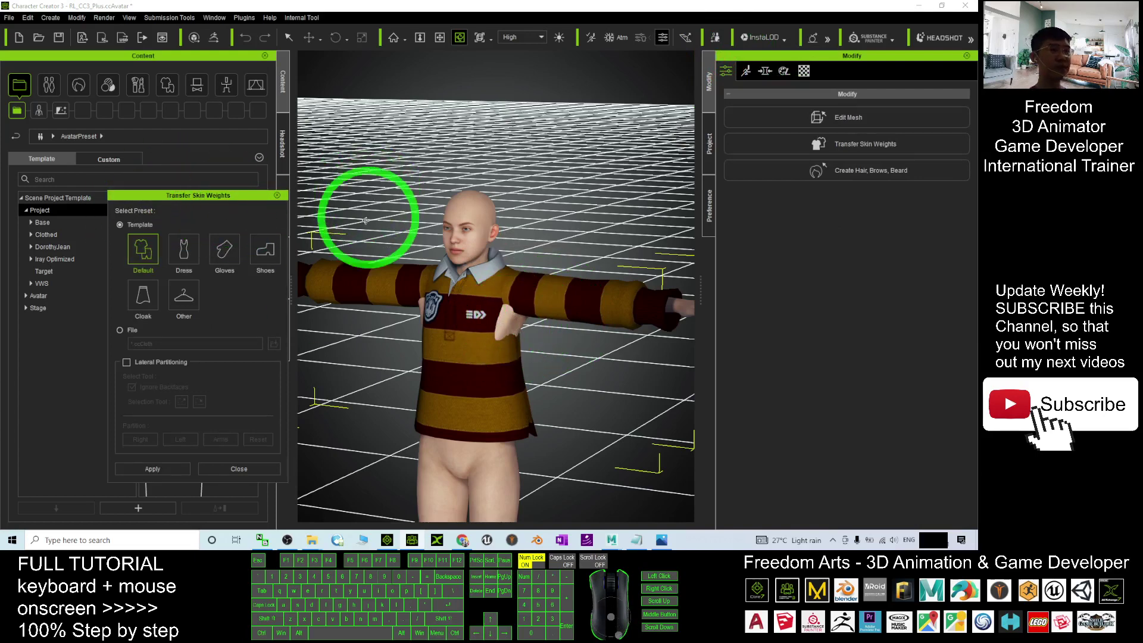
left_click(143, 248)
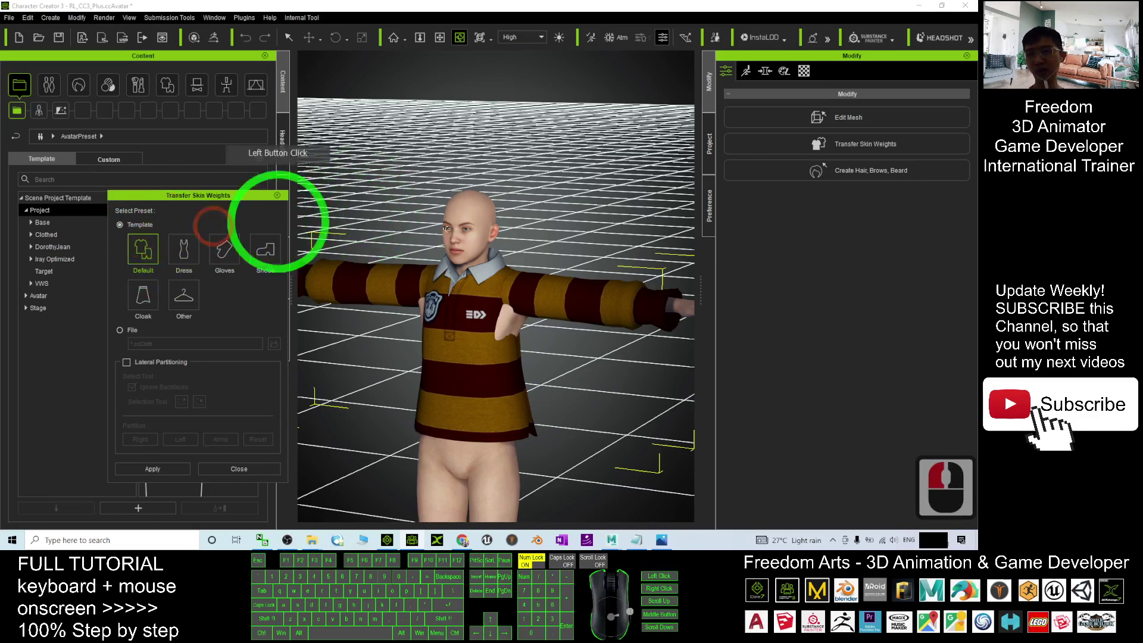
left_click(153, 470)
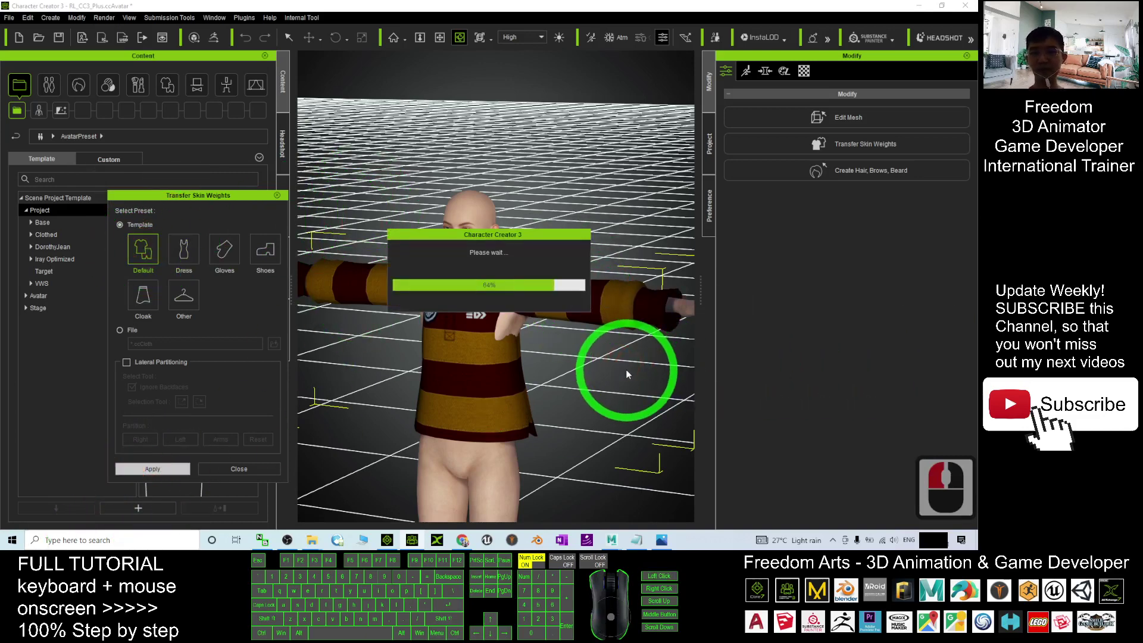
left_click(277, 195)
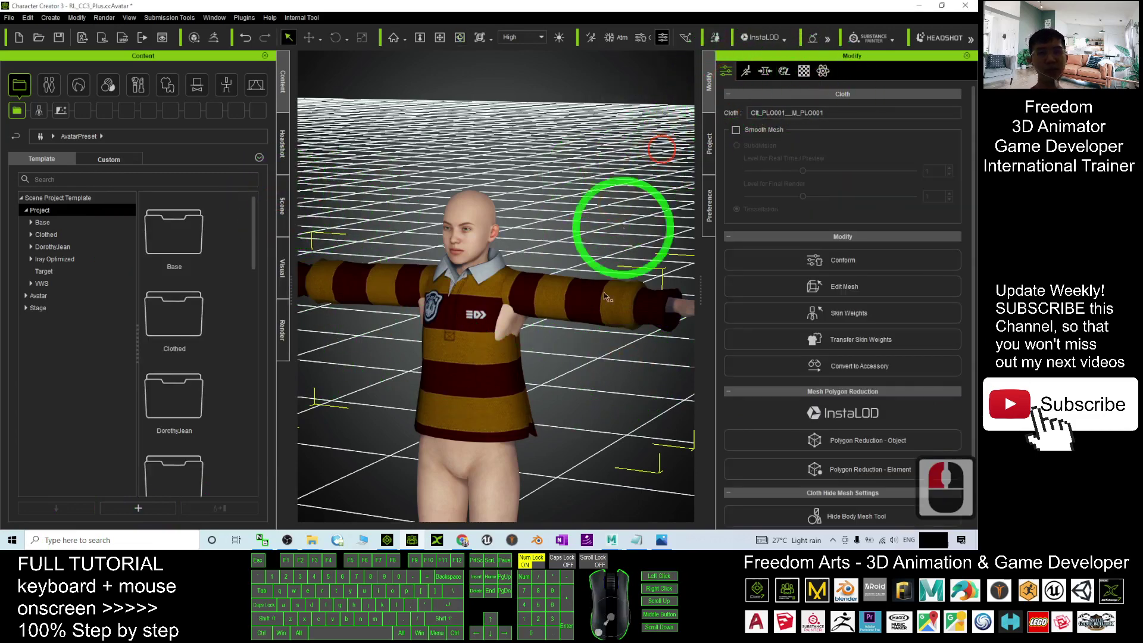
Step: Try fitting the shirt to the avatar by calculating its collision in the Conform settings, and examine the armpit area
scroll(510, 324, "up", 11)
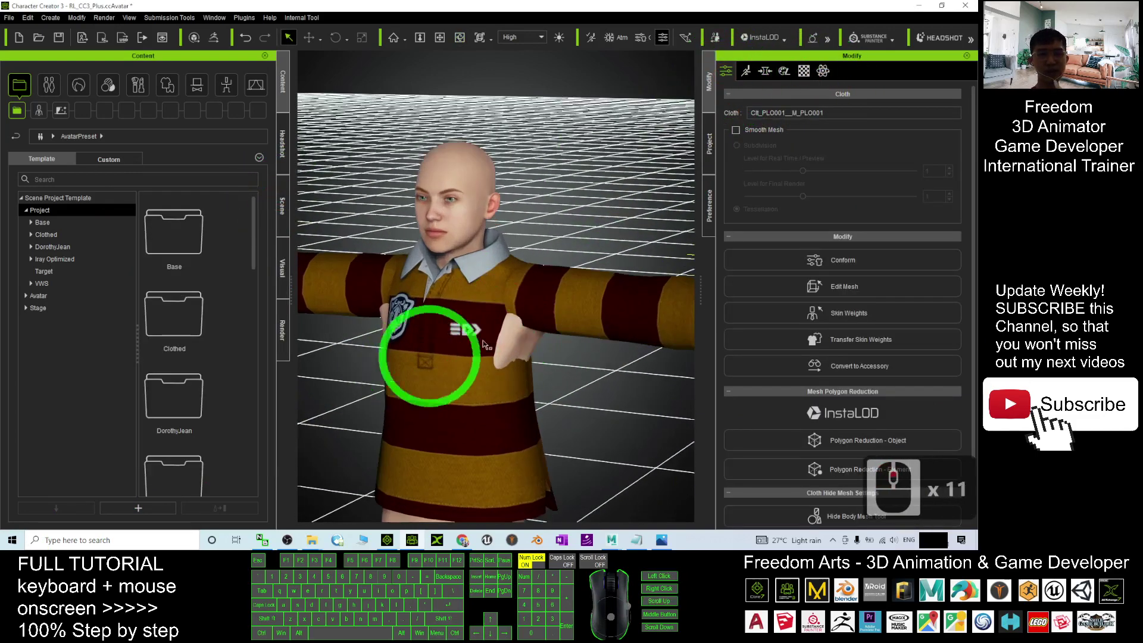
scroll(521, 332, "down", 12)
key("c")
mouse_move(412, 365)
left_mouse_down()
mouse_move(441, 366)
mouse_move(405, 367)
mouse_move(400, 355)
left_mouse_up()
left_click(817, 261)
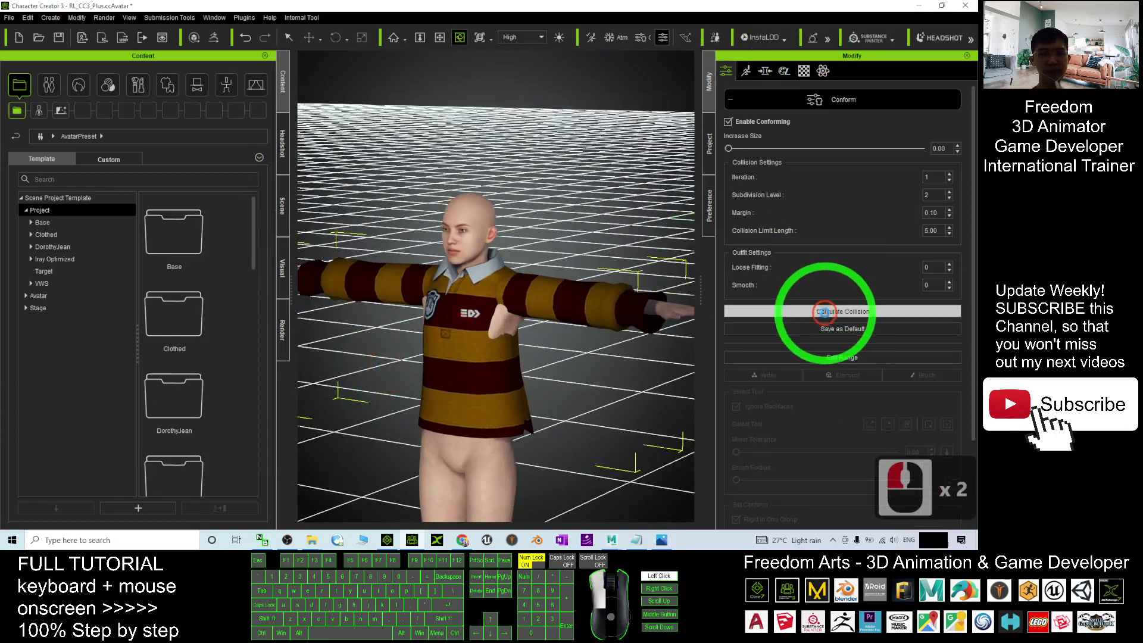
left_click(836, 308)
left_click(512, 330)
scroll(490, 326, "up", 6)
scroll(491, 326, "up", 1)
key("c")
left_click_drag(452, 351, 650, 370)
scroll(600, 364, "up", 7)
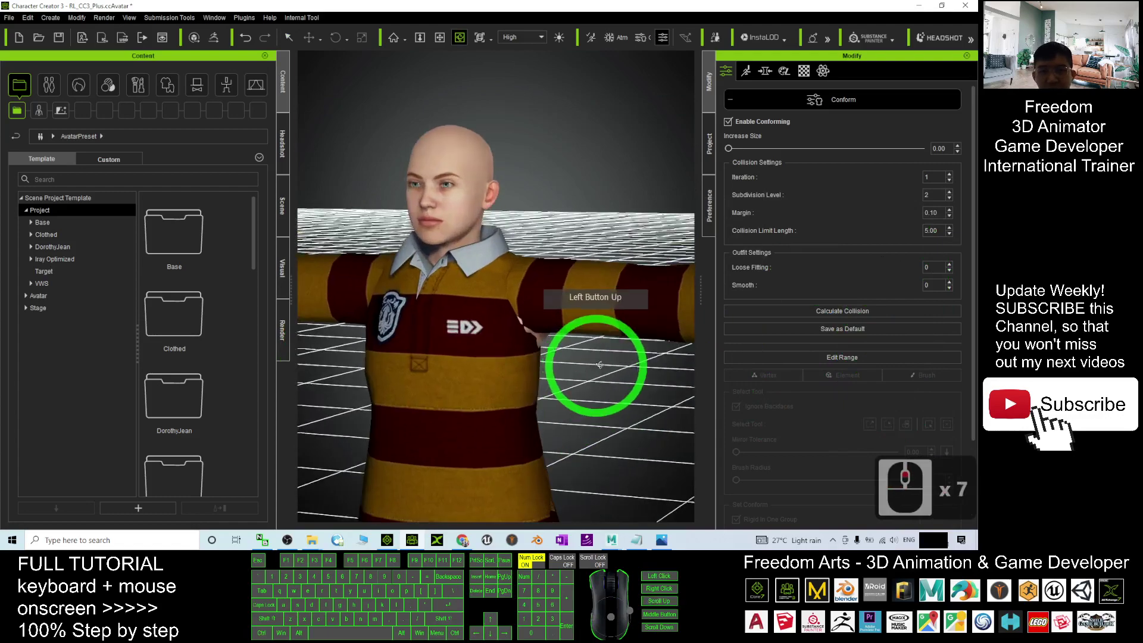
Step: Recalculate the collision, check the shirt's back and underarm under the auxiliary light, and undo the collision changes
left_click(822, 312)
scroll(381, 383, "down", 9)
key("c")
left_click_drag(357, 383, 928, 393)
scroll(517, 374, "up", 6)
scroll(599, 348, "up", 15)
left_click(559, 37)
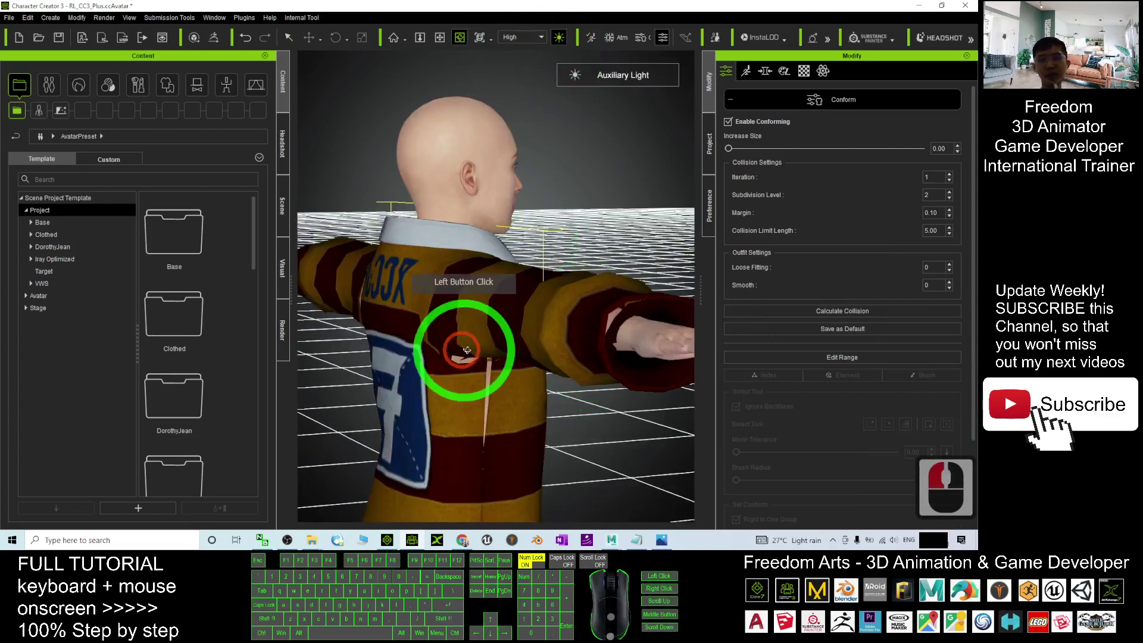
left_click_drag(475, 350, 562, 343)
key("ctrl+z")
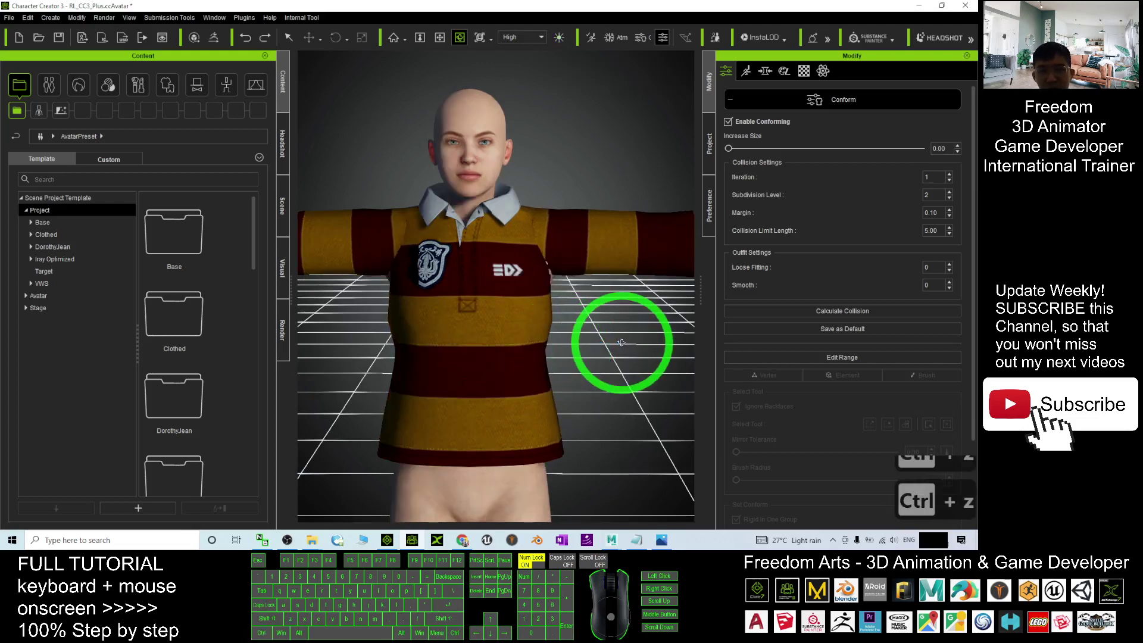
scroll(581, 317, "down", 5)
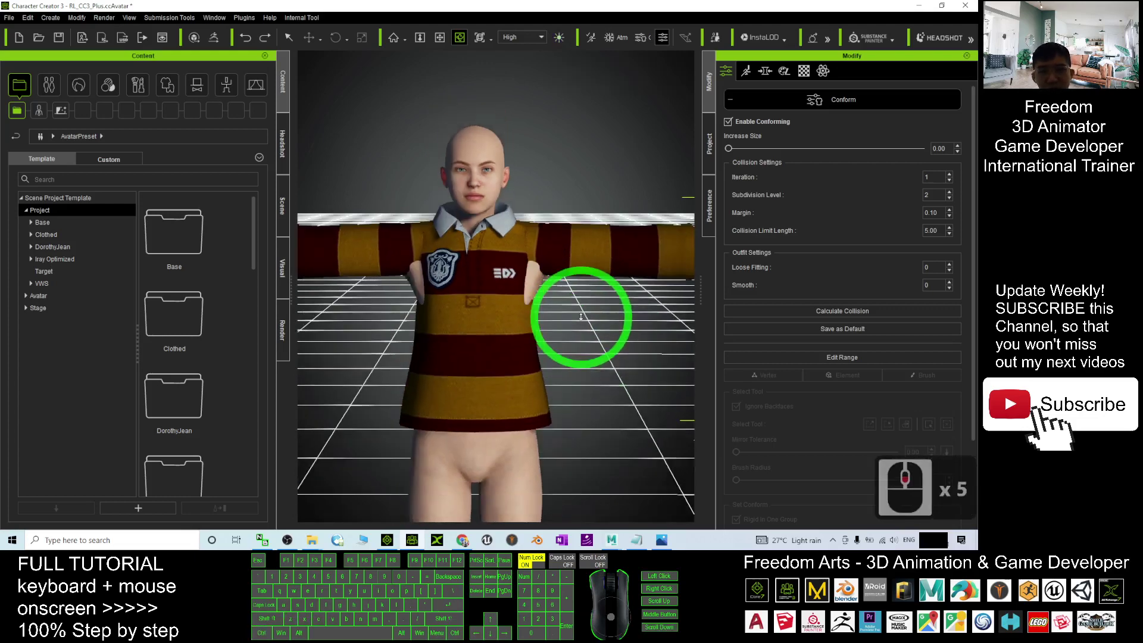
Step: Turn on the auxiliary light and leave the shirt's Conform settings
left_click(563, 37)
left_click_drag(446, 230, 658, 45)
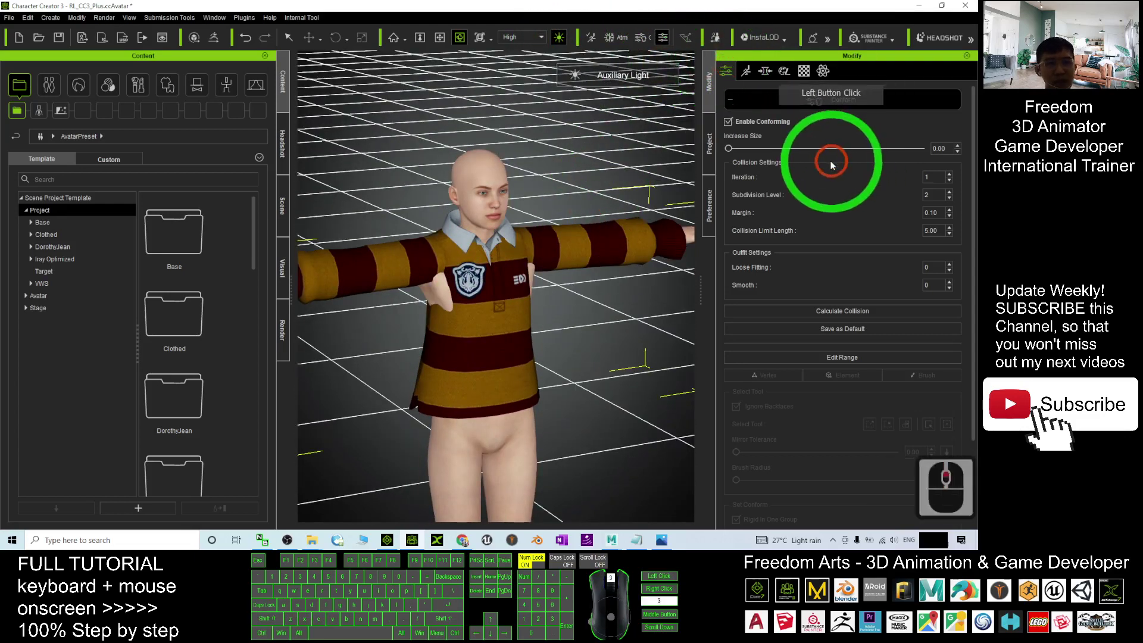
left_click(930, 150)
left_click(833, 98)
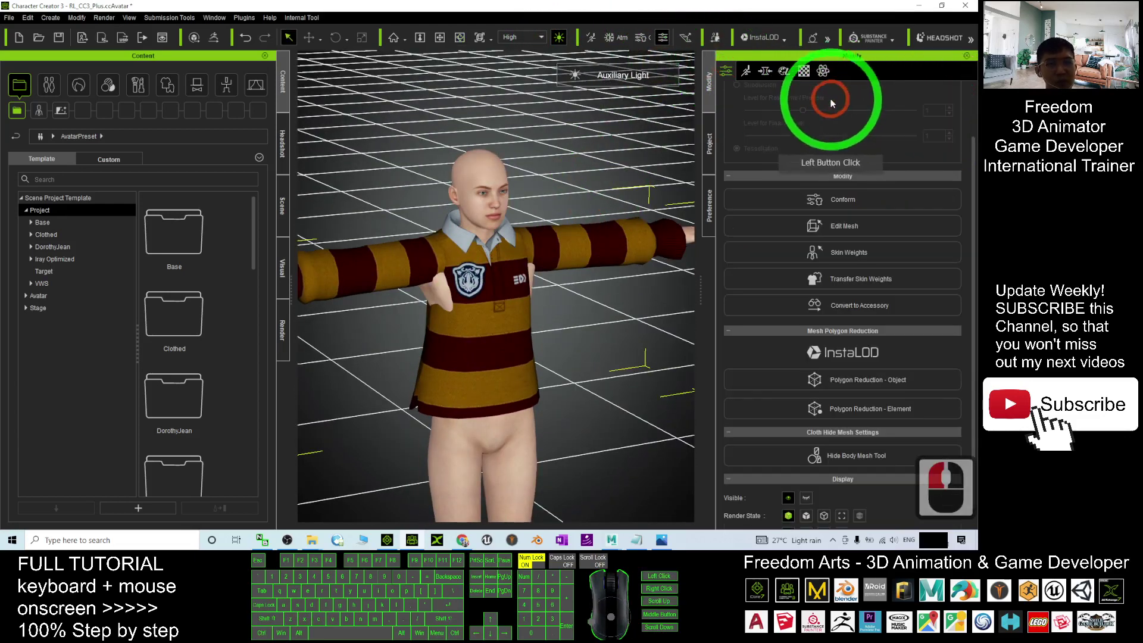
Step: Start editing the shirt's mesh in Sculpt mode with the second brush type, viewing the avatar's left armpit
left_click(832, 228)
left_click(563, 325)
scroll(623, 312, "up", 13)
key("c")
left_click_drag(676, 296, 439, 290)
left_click(933, 128)
left_click(787, 146)
left_click(790, 146)
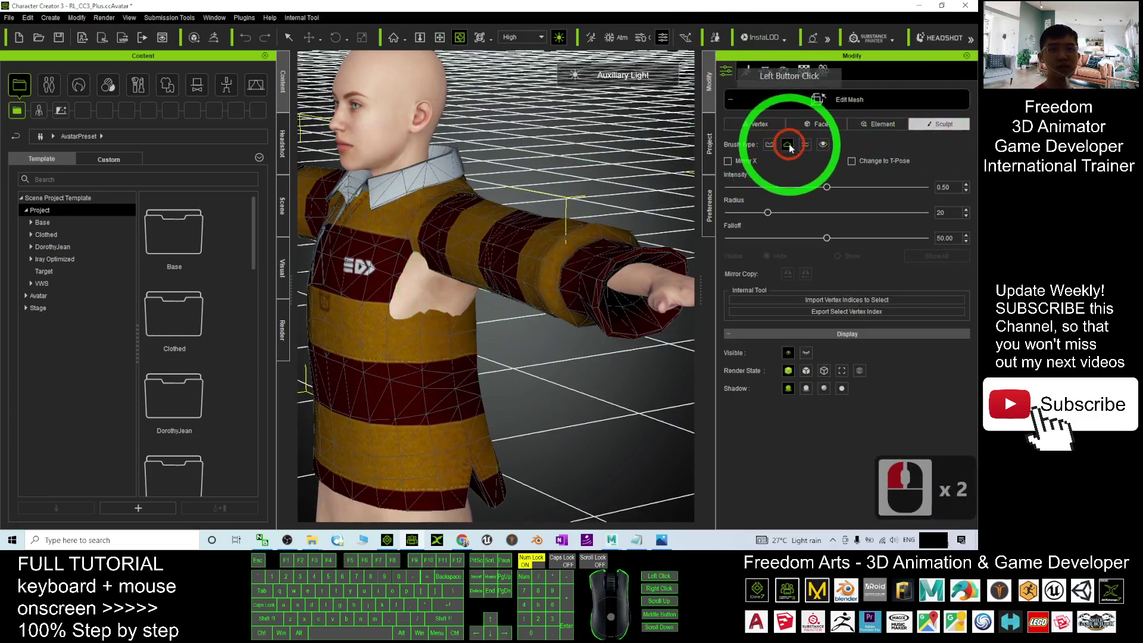
Step: Set the brush radius to about 48 and sculpt the shirt outward over the exposed skin at the front of the left armpit
double_click(428, 296)
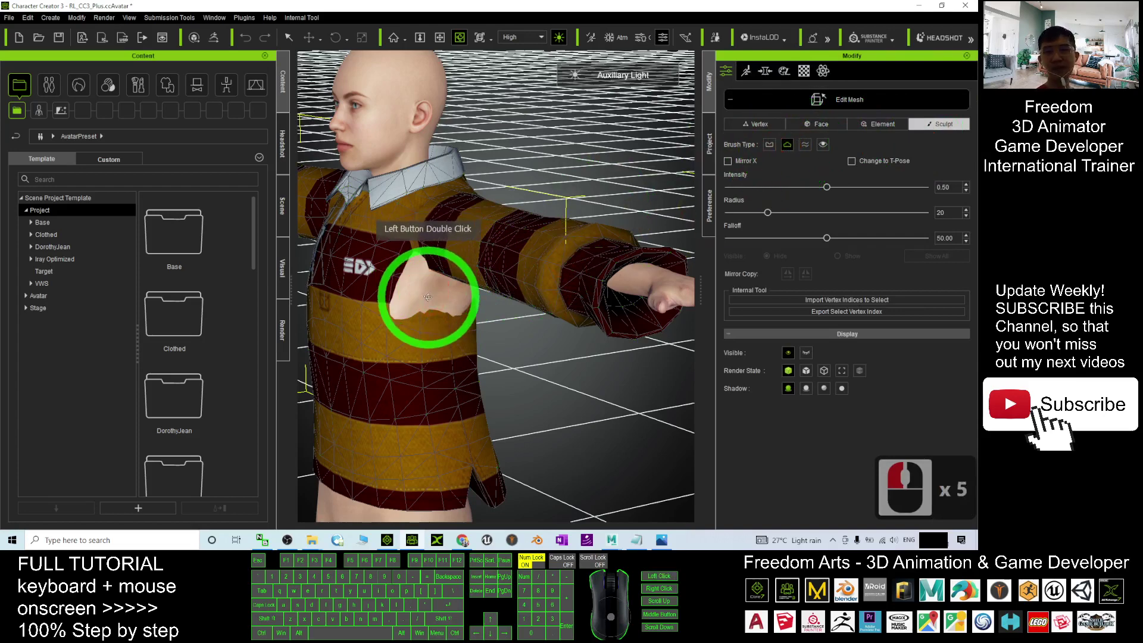
left_click_drag(408, 296, 406, 310)
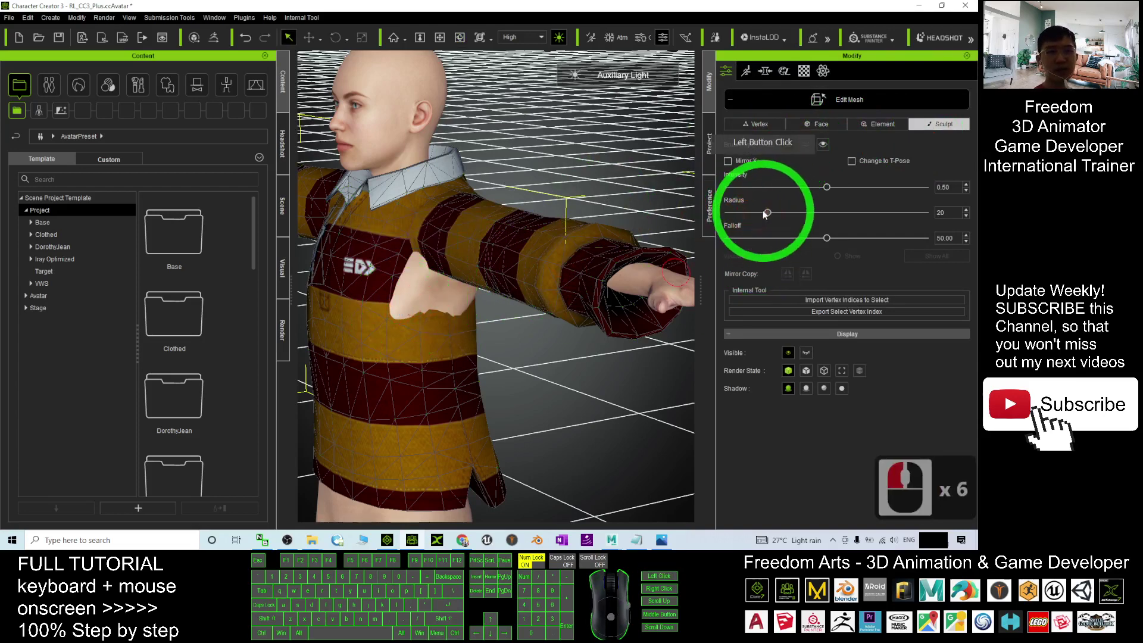
left_click_drag(767, 213, 826, 213)
left_click(426, 303)
left_click(415, 297)
left_click(419, 300)
left_click(415, 276)
left_click(420, 282)
left_click(434, 286)
left_click(449, 291)
left_click(448, 290)
left_click(434, 286)
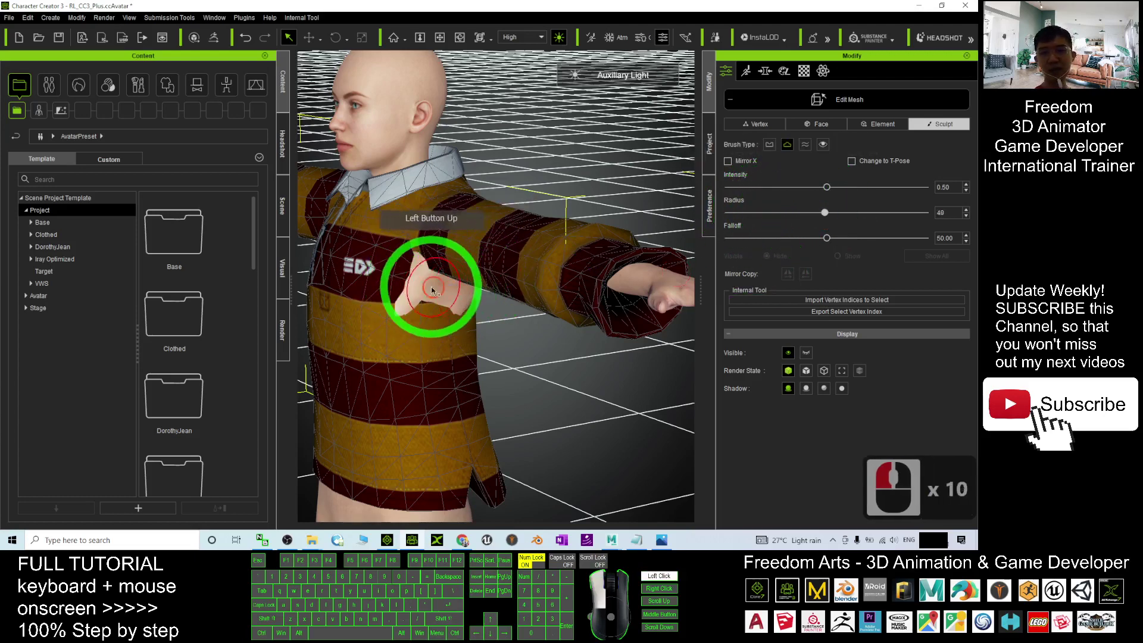
left_click(428, 286)
left_click(416, 287)
left_click(417, 281)
left_click(423, 275)
mouse_move(424, 276)
left_mouse_down()
mouse_move(438, 286)
mouse_move(419, 270)
left_mouse_up()
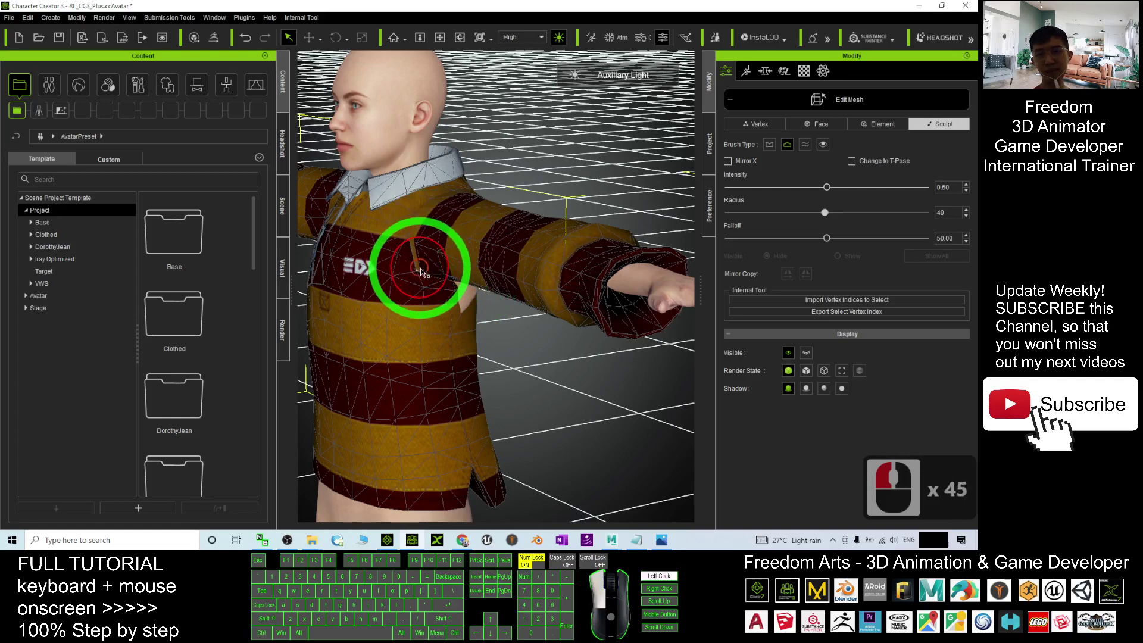
Step: Sculpt the shirt outward behind the avatar's left armpit to cover the skin there
key("c")
left_click_drag(398, 316, 280, 276)
key("c")
left_click_drag(518, 357, 415, 330)
left_click_drag(413, 265, 420, 264)
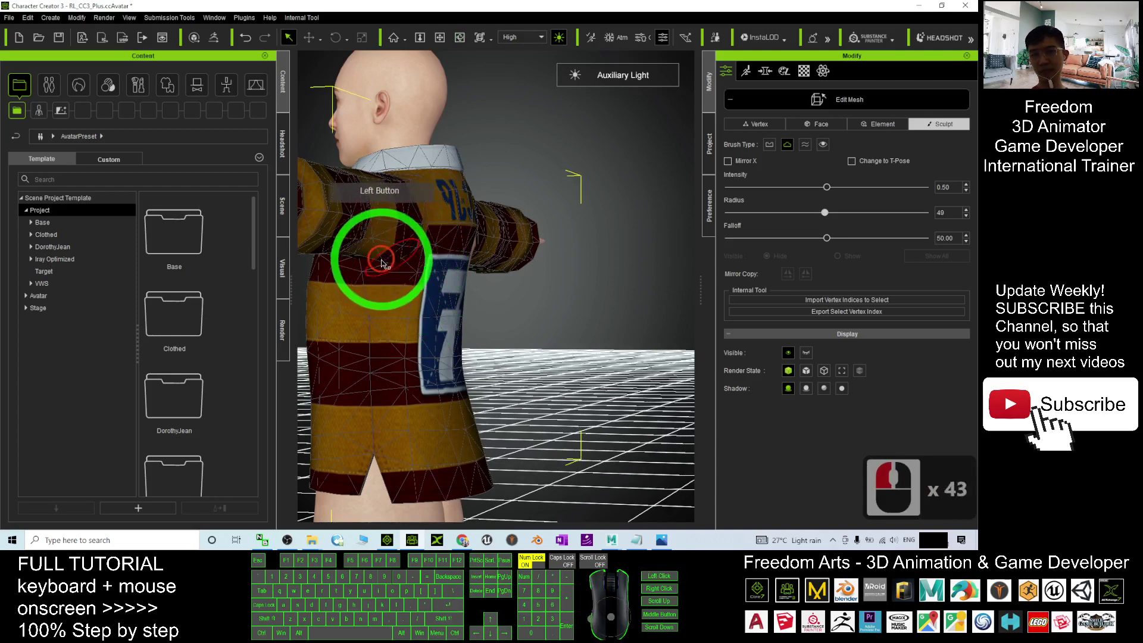
Step: Sculpt the shirt outward over the exposed skin behind the avatar's right armpit
left_click_drag(379, 308, 539, 280)
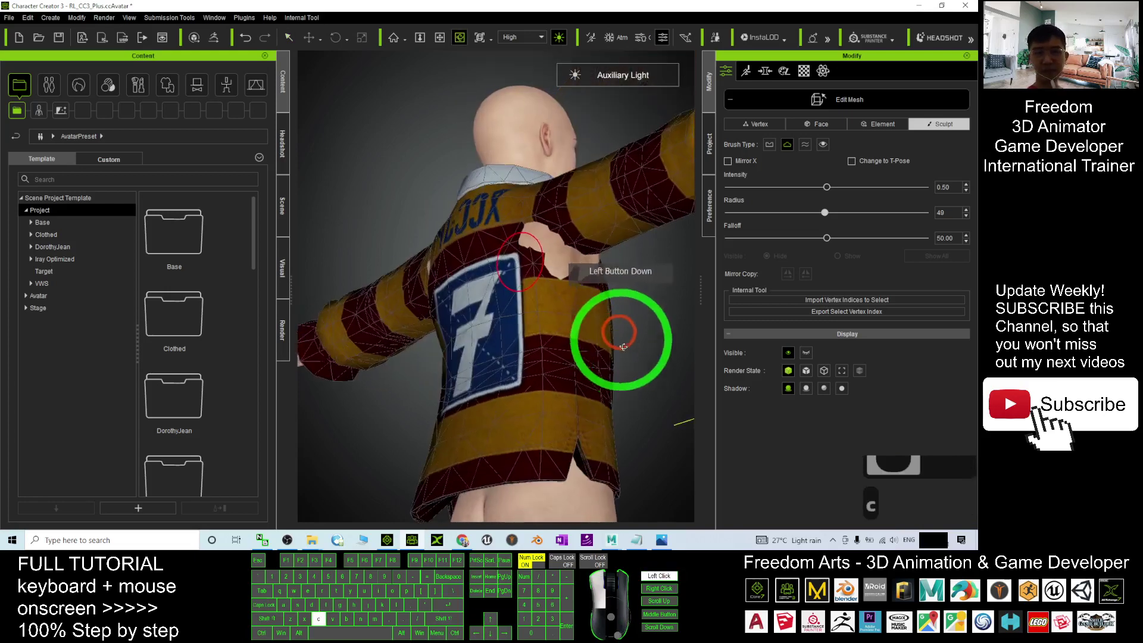
mouse_move(613, 331)
left_mouse_down()
mouse_move(643, 453)
mouse_move(598, 357)
left_mouse_up()
key("c")
key("q")
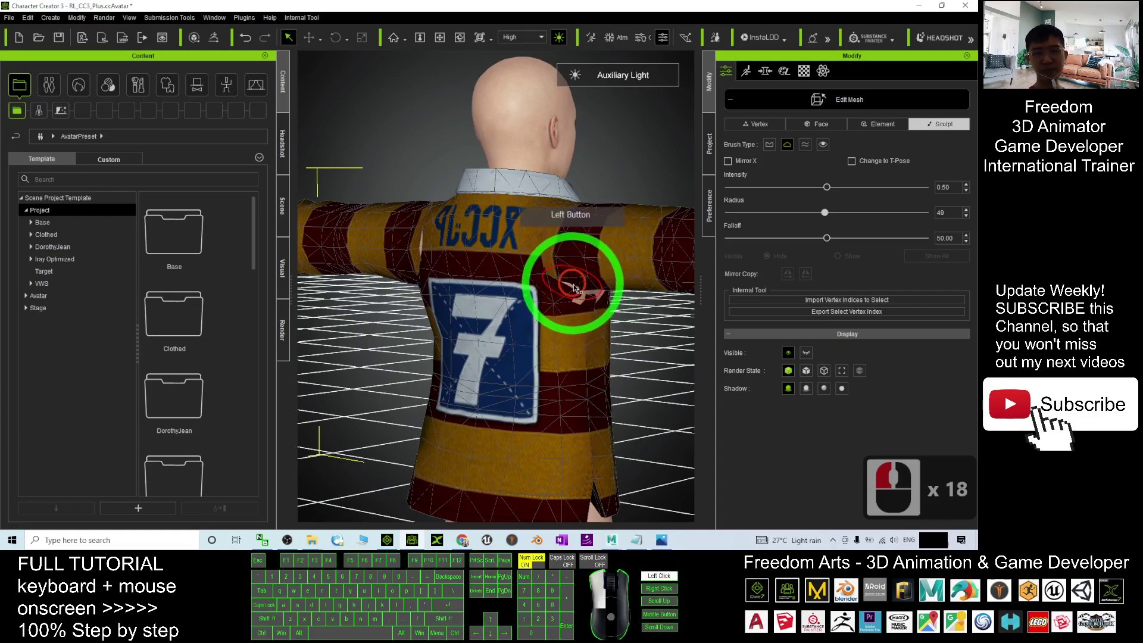
left_click(573, 285)
left_click(576, 290)
left_click(580, 296)
left_click(576, 292)
left_click(570, 291)
left_click(590, 298)
Step: From the avatar's right side, sculpt the shirt outward directly beneath the raised arm
key("c")
mouse_move(619, 309)
left_mouse_down()
mouse_move(492, 306)
mouse_move(546, 324)
mouse_move(577, 395)
mouse_move(480, 294)
mouse_move(537, 281)
left_mouse_up()
left_click(527, 269)
left_click(524, 264)
left_click(515, 268)
left_click(511, 269)
left_click(494, 277)
left_click(485, 281)
left_click(524, 275)
left_click(544, 275)
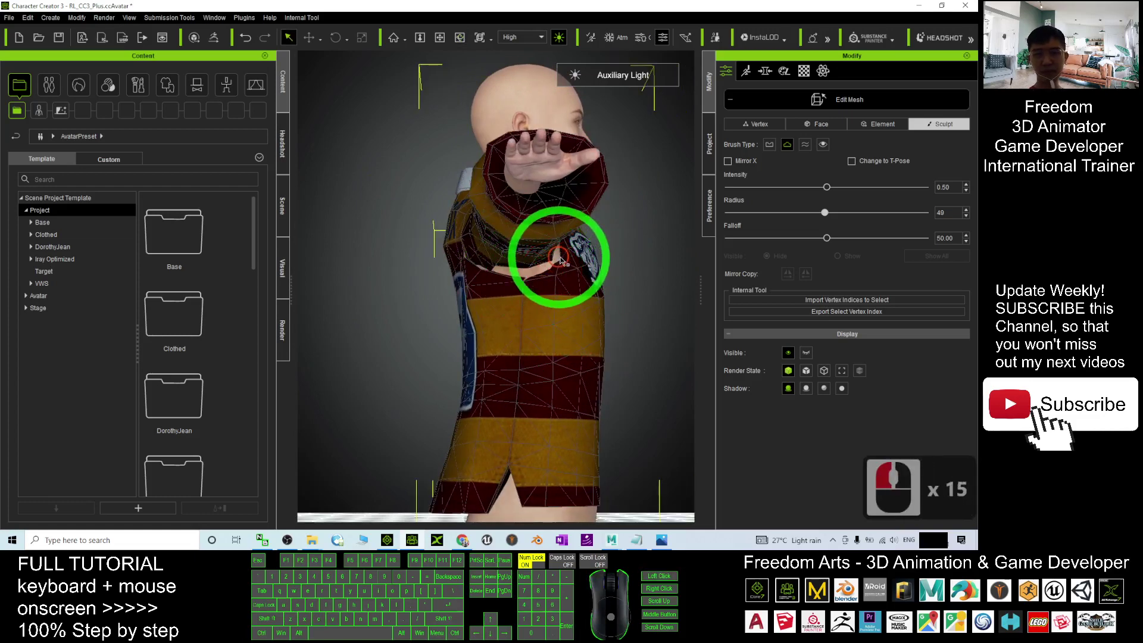
Step: Sculpt the shirt outward at the front of the right armpit, beside the chest badge
key("c")
left_click_drag(603, 266, 430, 352)
key("q")
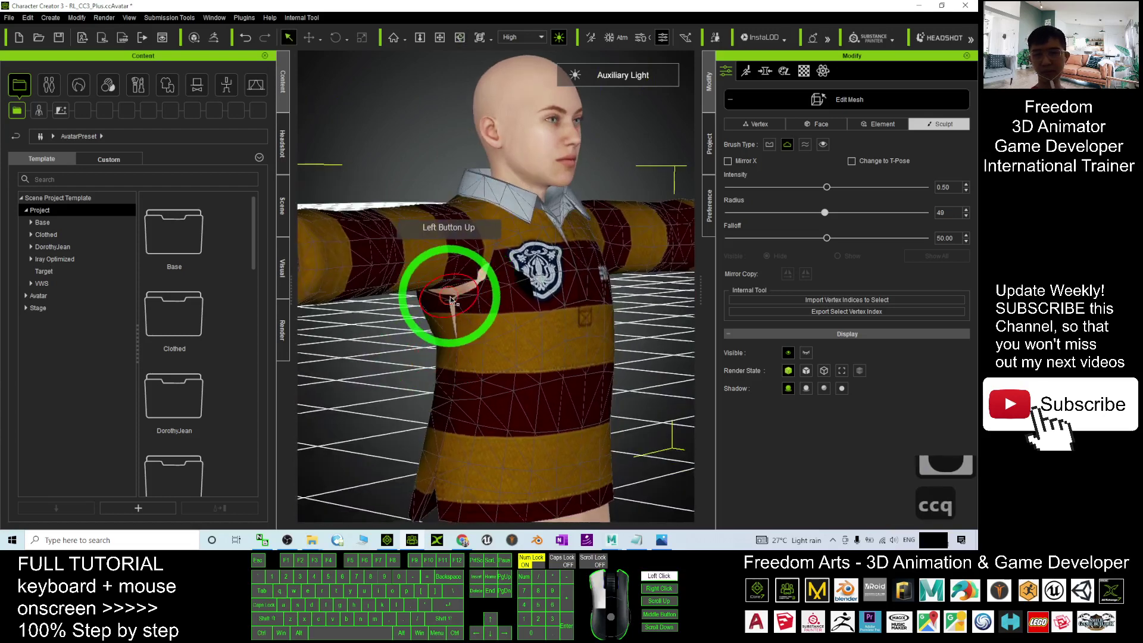
left_click(452, 304)
left_click(453, 309)
left_click(455, 312)
left_click(484, 278)
left_click(481, 283)
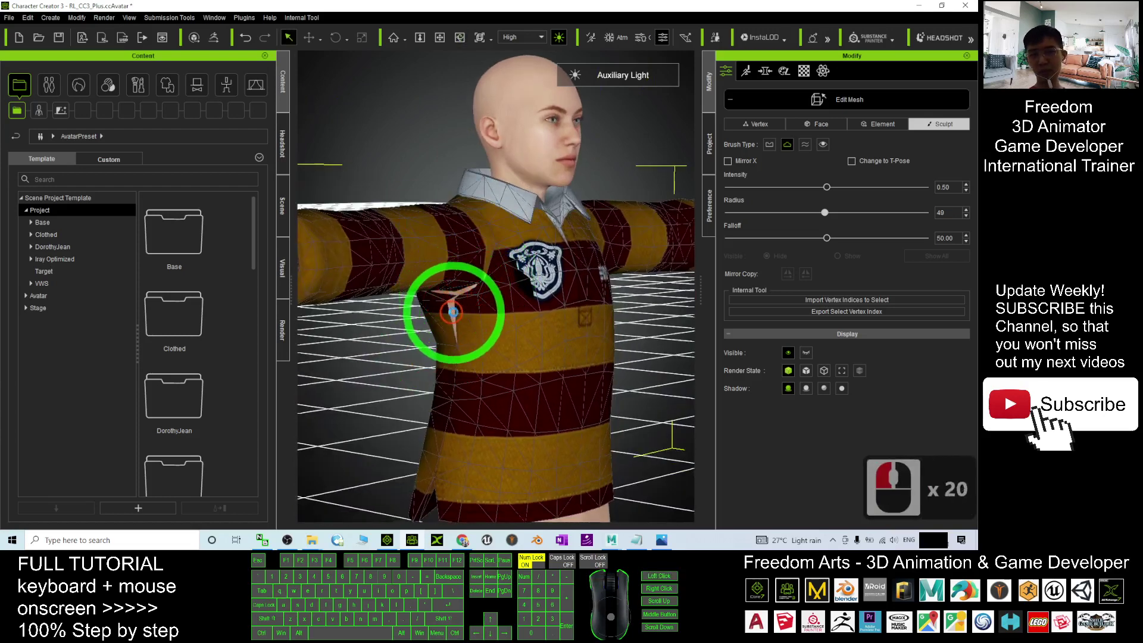
Step: Sculpt along the vertical gap in the shirt's side seam below the right armpit to cover the remaining skin
key("c")
mouse_move(436, 327)
left_mouse_down()
mouse_move(548, 304)
mouse_move(518, 309)
left_mouse_up()
key("q")
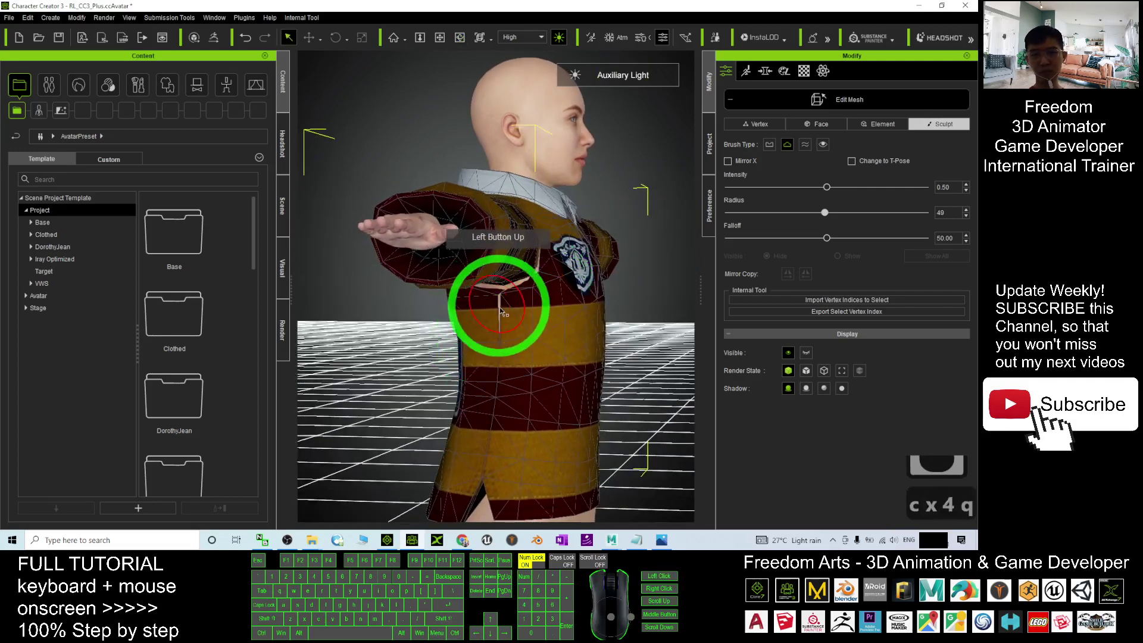
left_click(499, 312)
left_click(499, 319)
left_click(499, 321)
left_click(500, 331)
left_click(495, 328)
left_click(491, 321)
left_click(494, 313)
left_click(498, 303)
left_click(498, 296)
left_click(499, 293)
Step: Check the sculpted shirt all around the avatar and finish editing its mesh
key("c")
left_click_drag(499, 292, 603, 292)
key("c")
left_click_drag(604, 342, 686, 312)
left_click_drag(446, 334, 765, 420)
scroll(480, 407, "down", 10)
key("c")
left_click_drag(403, 422, 620, 500)
left_click_drag(612, 371, 370, 383)
left_click(821, 100)
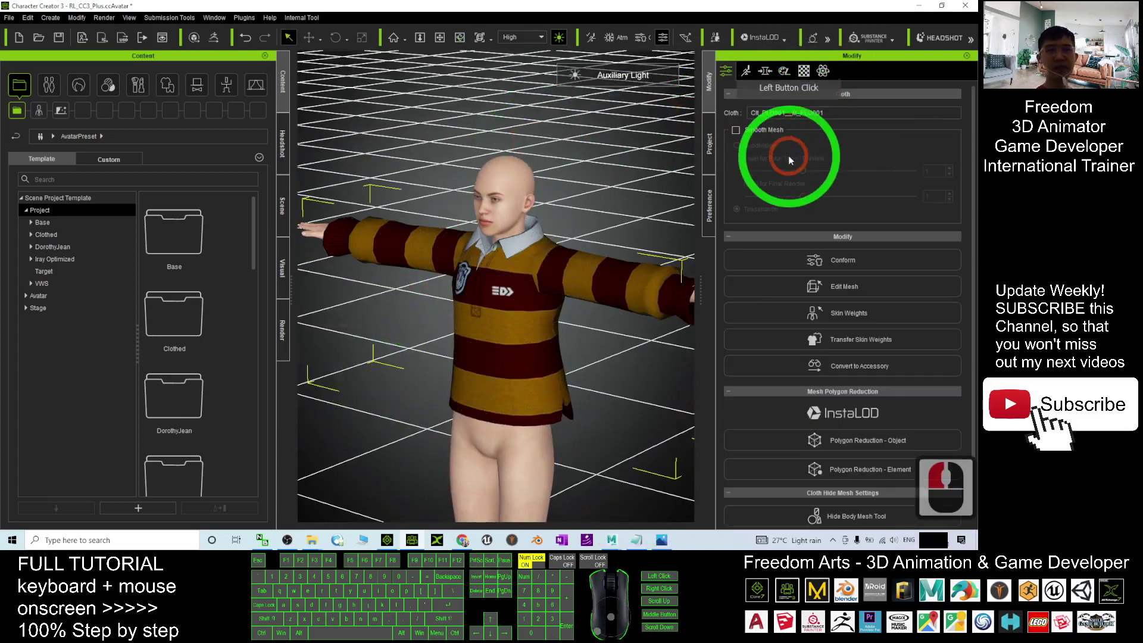
Step: Examine the finished shirt's fit on the whole avatar from different angles
left_click_drag(625, 280, 565, 332)
key("c")
key("c")
key("c")
key("q")
key("c")
key("c")
scroll(568, 333, "up", 5)
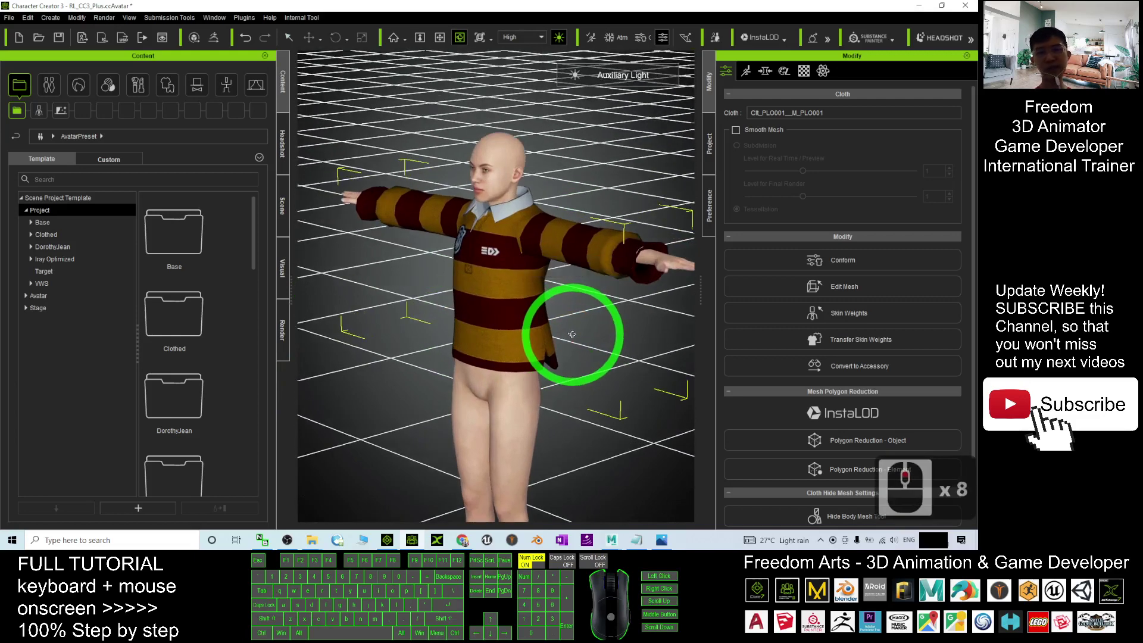
Step: Save the finished rugby shirt as a custom item in the Shirts category of the clothing library
double_click(524, 309)
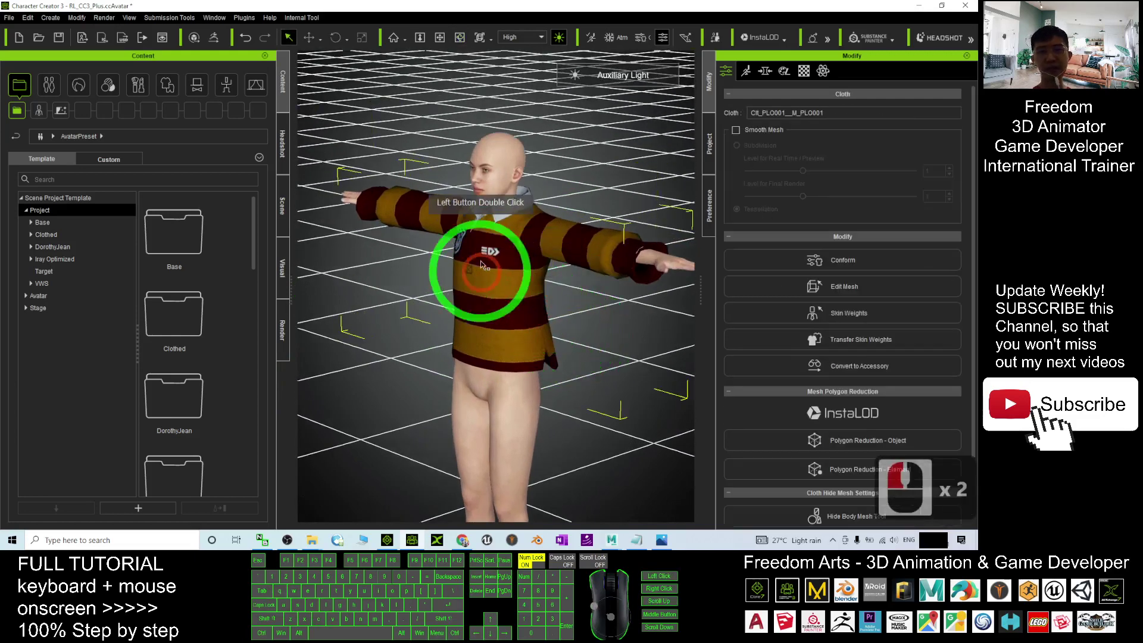
left_click(166, 88)
left_click(110, 163)
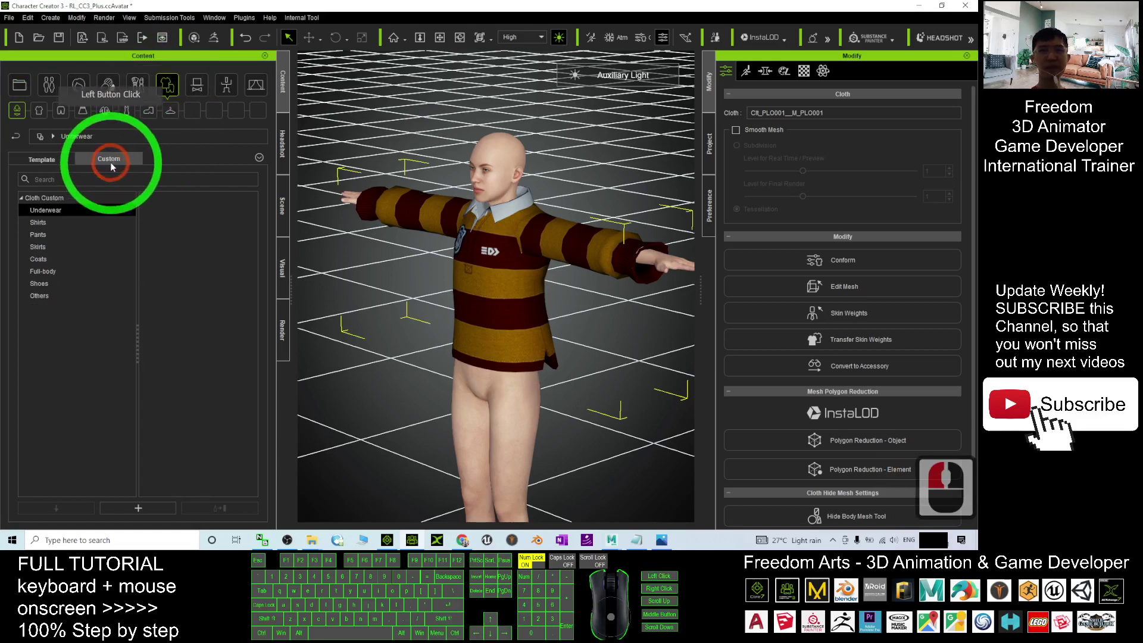
left_click(55, 220)
left_click(146, 507)
Step: Start a new project with the default avatar without saving the current one
left_click(19, 36)
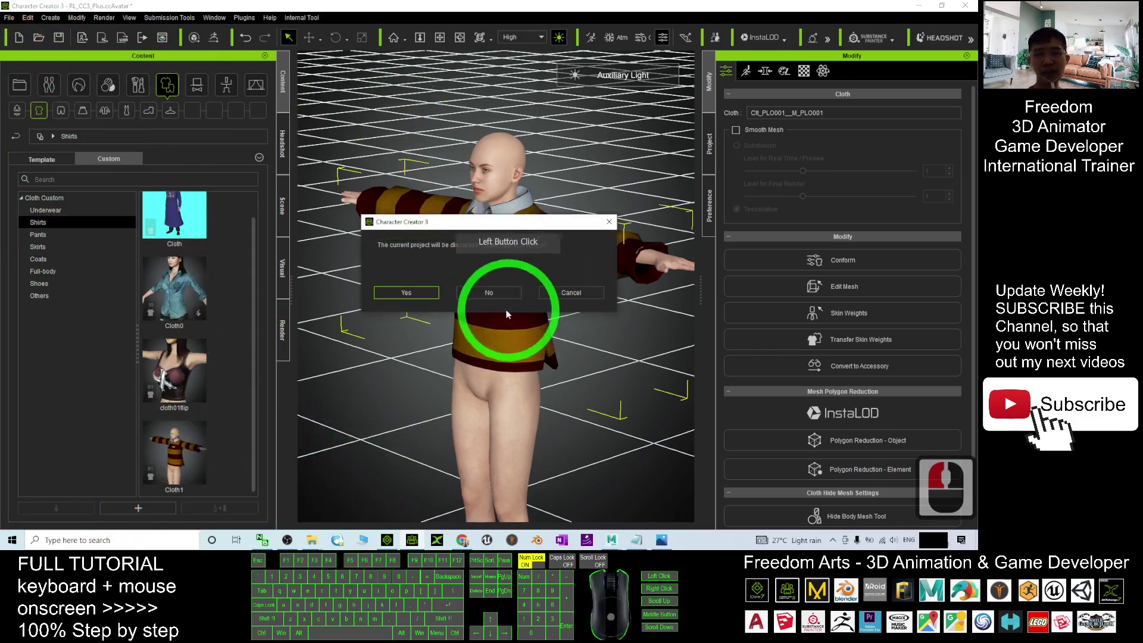
left_click(486, 292)
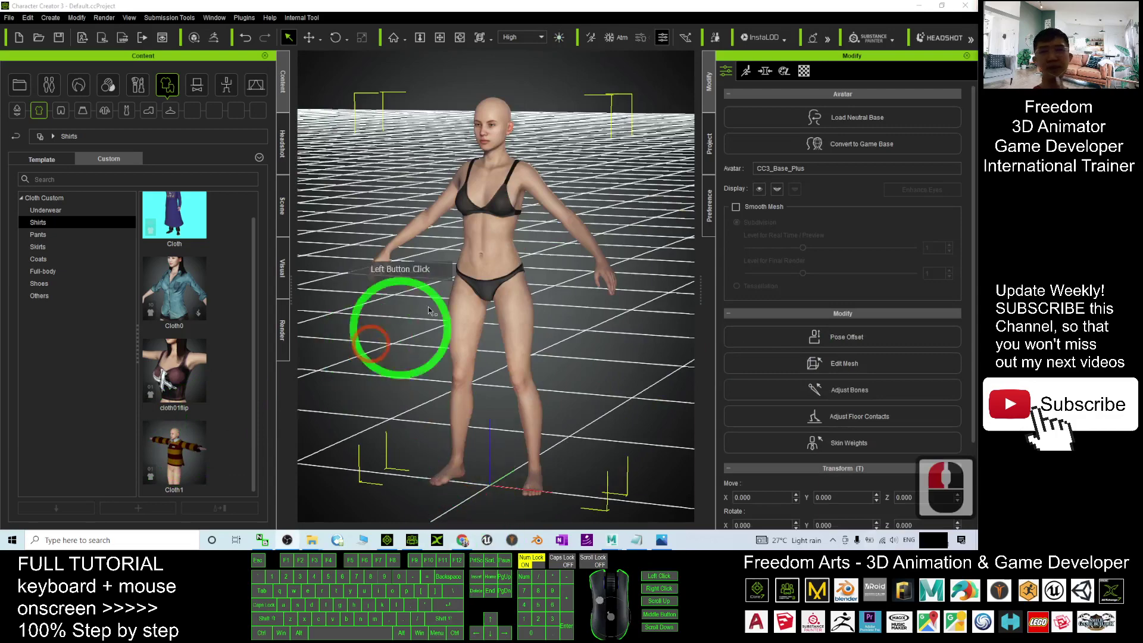
scroll(498, 191, "up", 13)
scroll(546, 231, "up", 4)
left_click(548, 267)
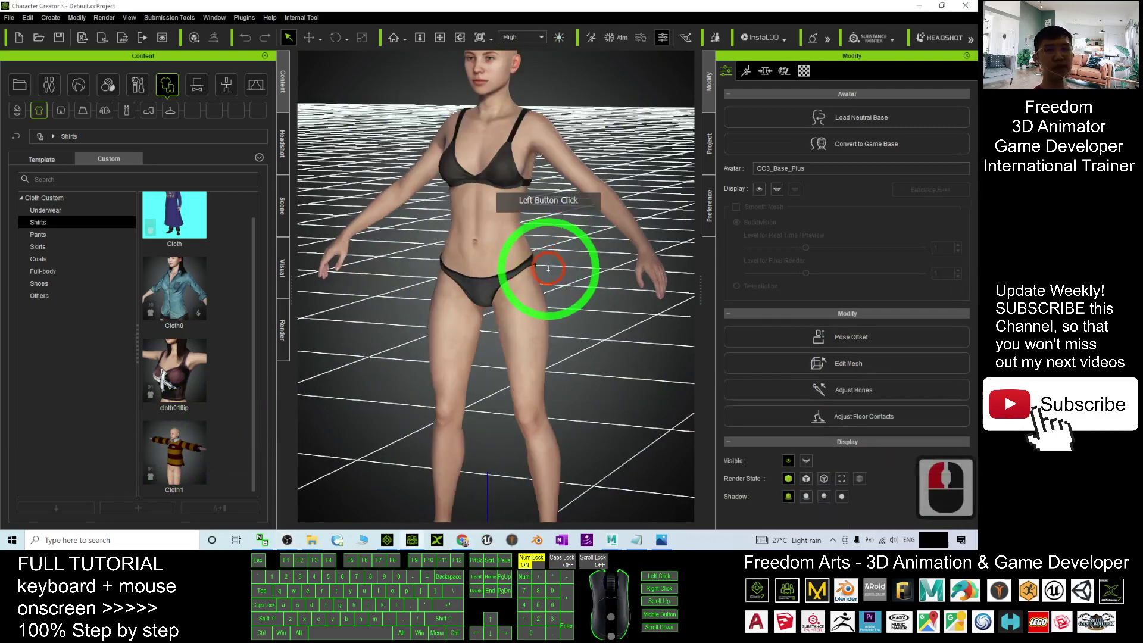
scroll(562, 250, "up", 5)
key("x")
key("c")
left_click_drag(564, 247, 418, 400)
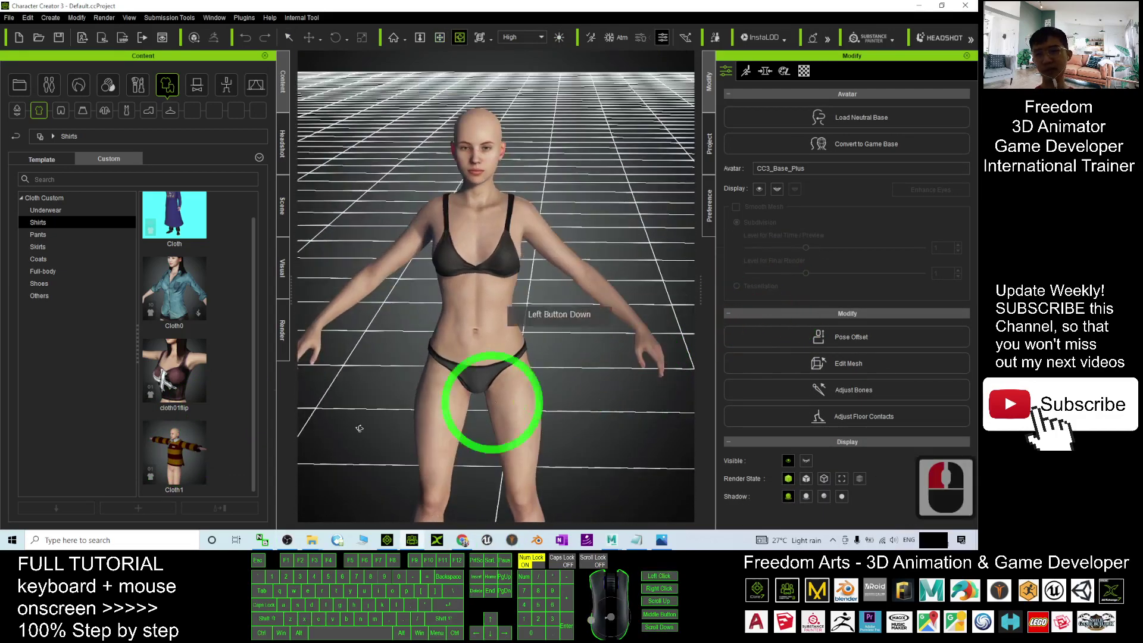
Step: Put the saved Cloth1 shirt on the default avatar and calculate its conform collision
double_click(182, 464)
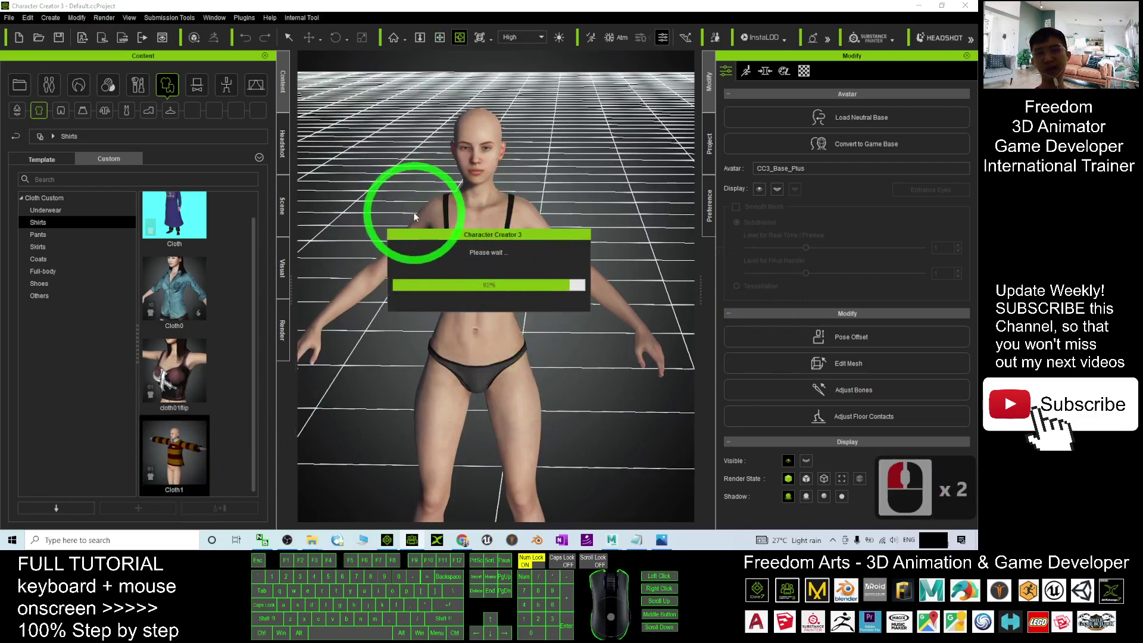
left_click_drag(576, 297, 455, 280)
left_click(852, 257)
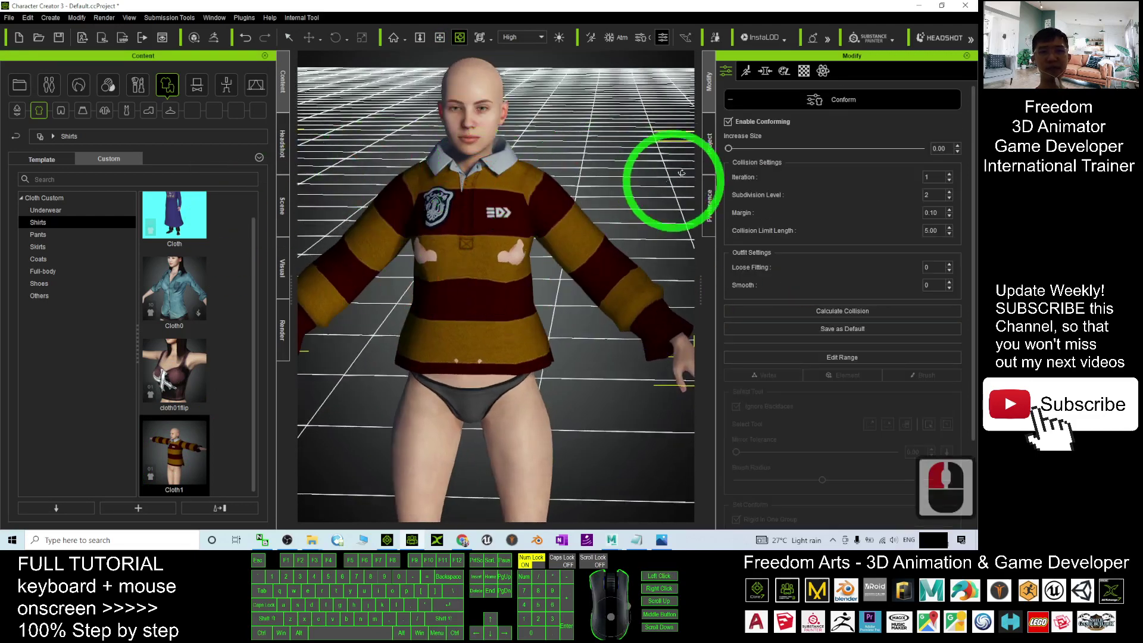
left_click(831, 311)
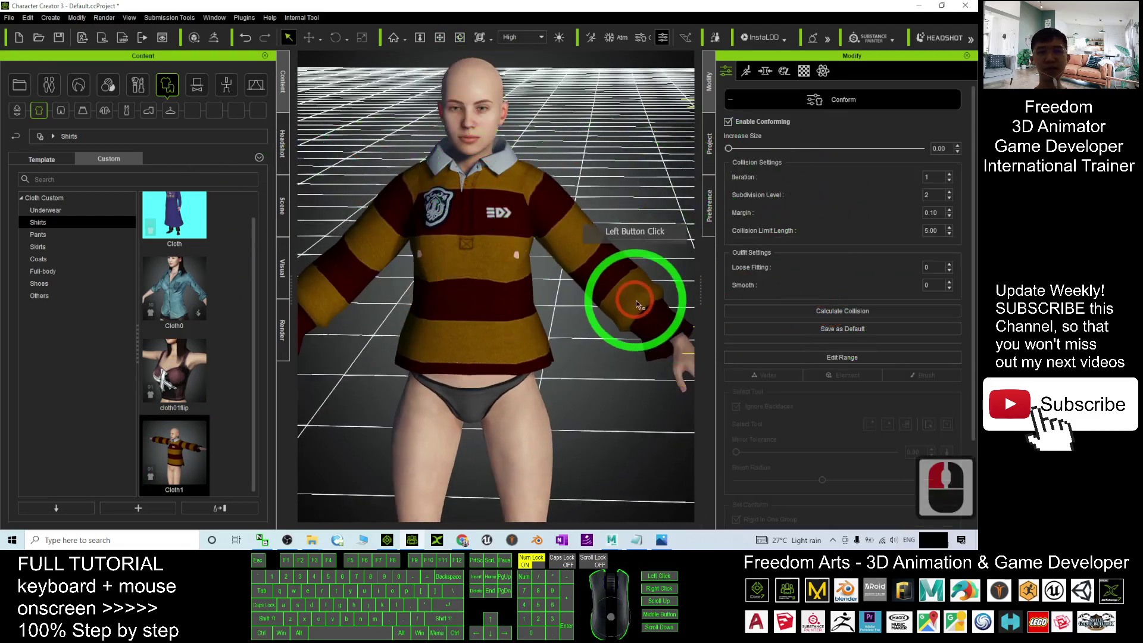
scroll(522, 253, "up", 8)
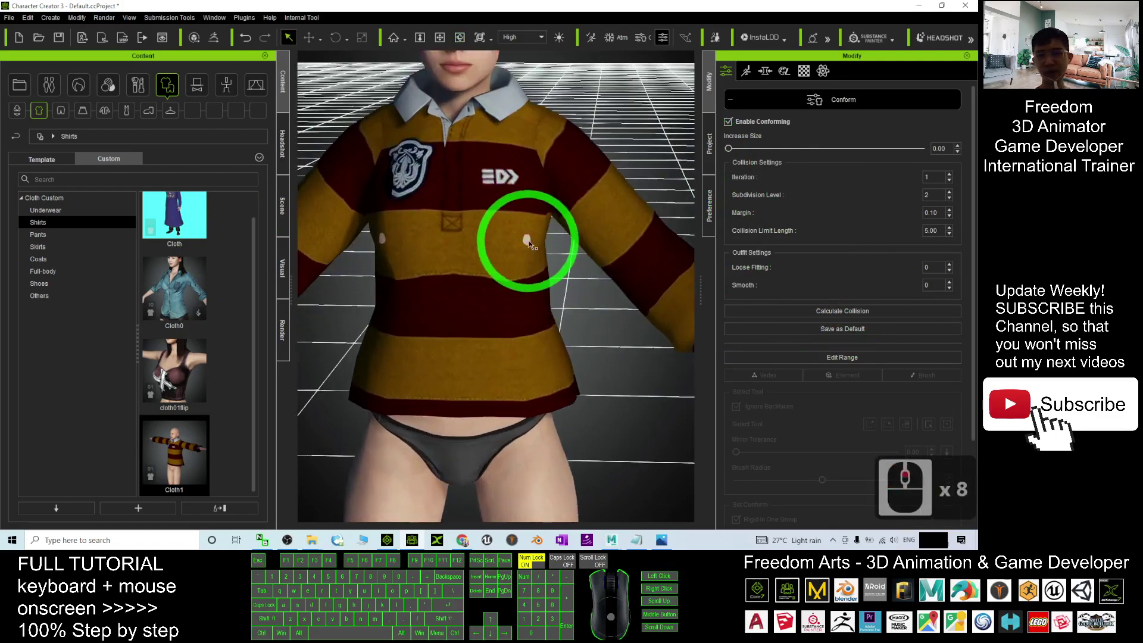
mouse_move(375, 298)
left_mouse_down()
mouse_move(757, 311)
mouse_move(355, 301)
left_mouse_up()
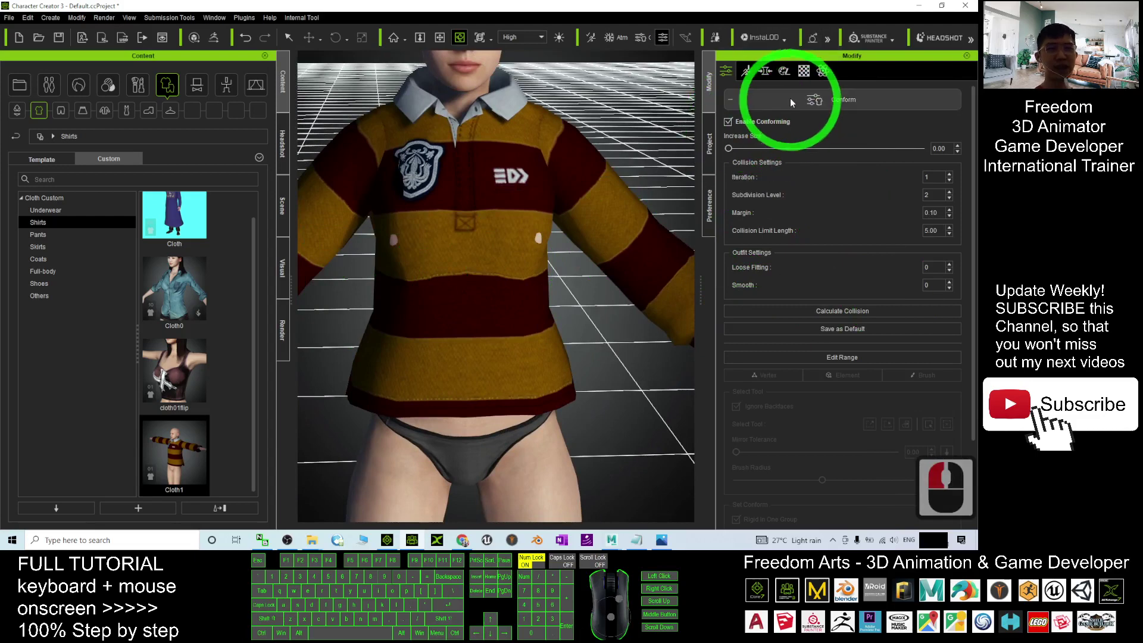
left_click(753, 129)
left_click(771, 106)
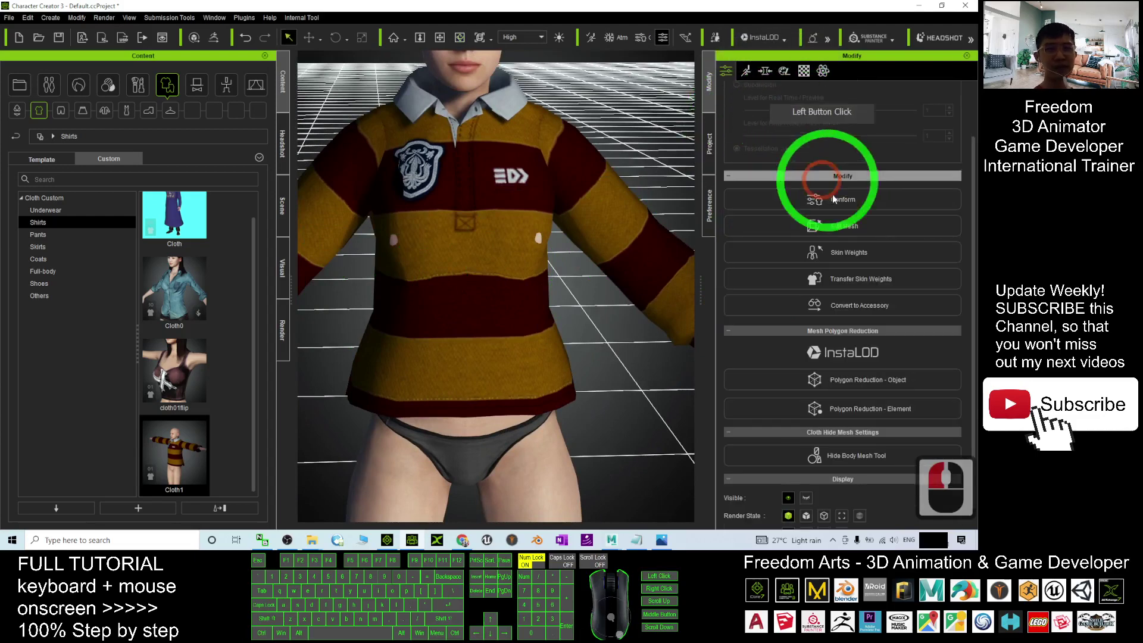
Step: Sculpt the shirt mesh outward over the two spots where skin pokes through the chest
left_click(844, 226)
left_click(922, 125)
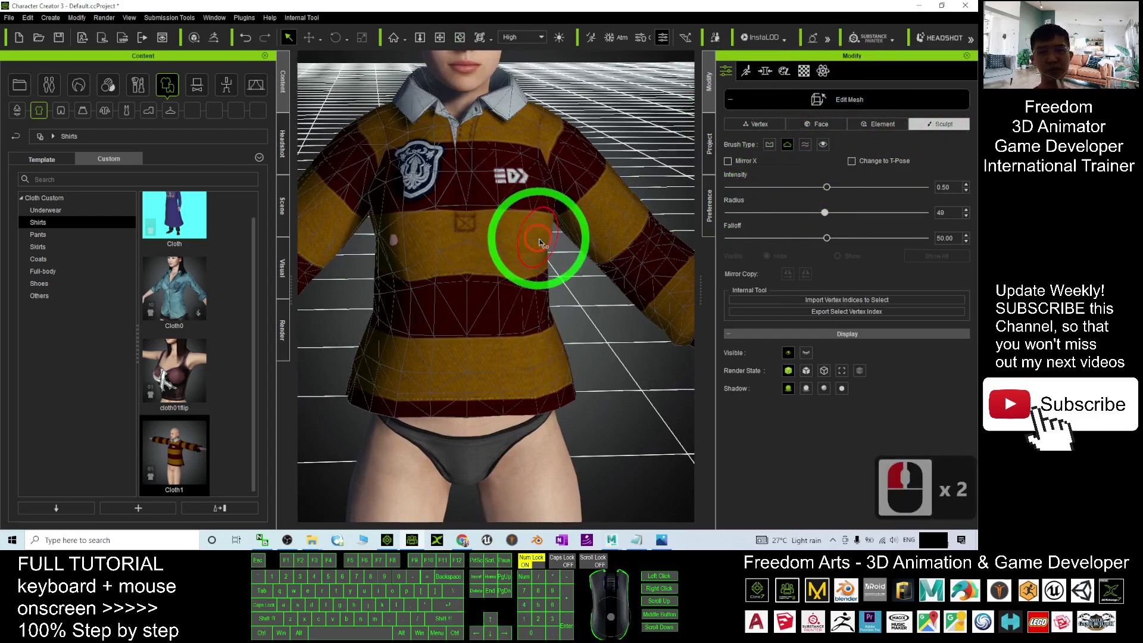
double_click(408, 247)
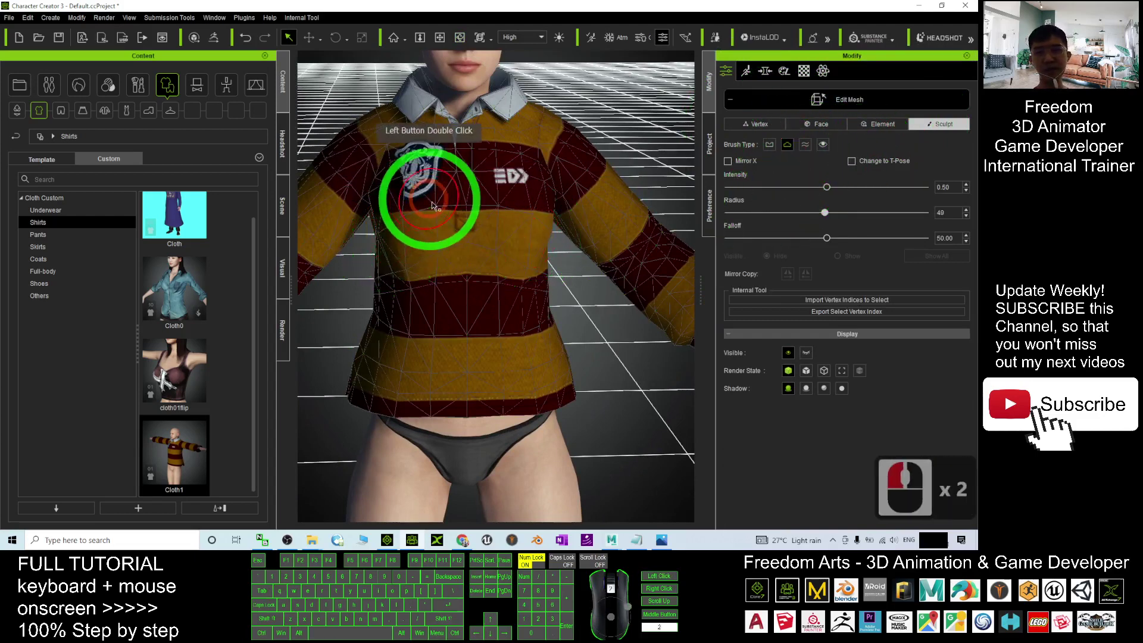
Step: Send the clothed avatar to iClone and switch to iClone
scroll(510, 268, "down", 15)
key("c")
left_click_drag(551, 263, 76, 40)
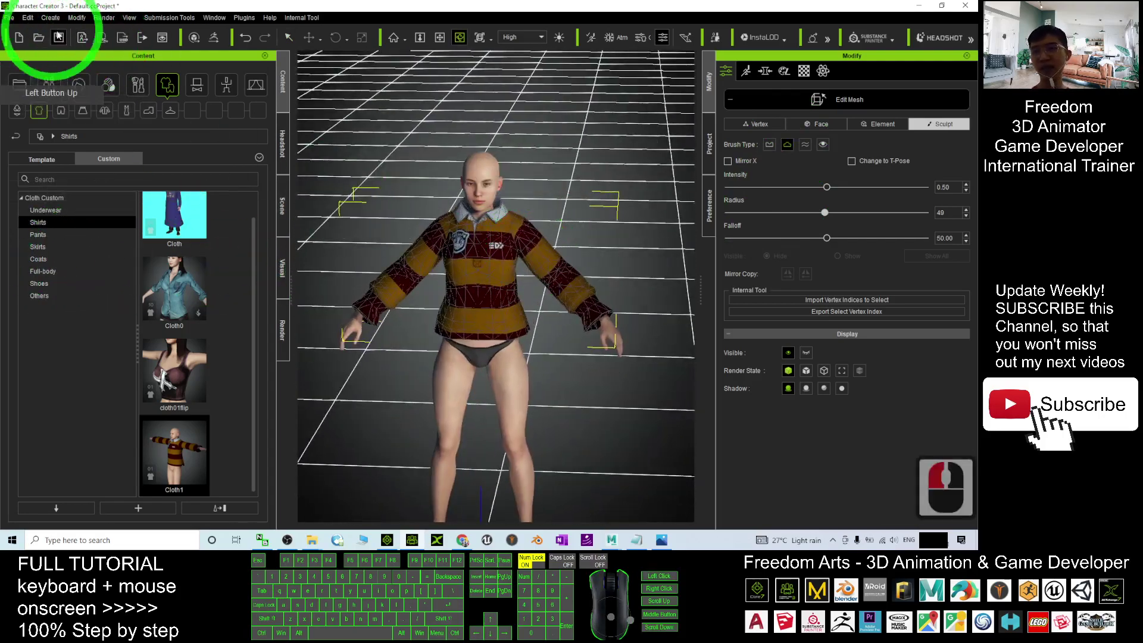
left_click(102, 37)
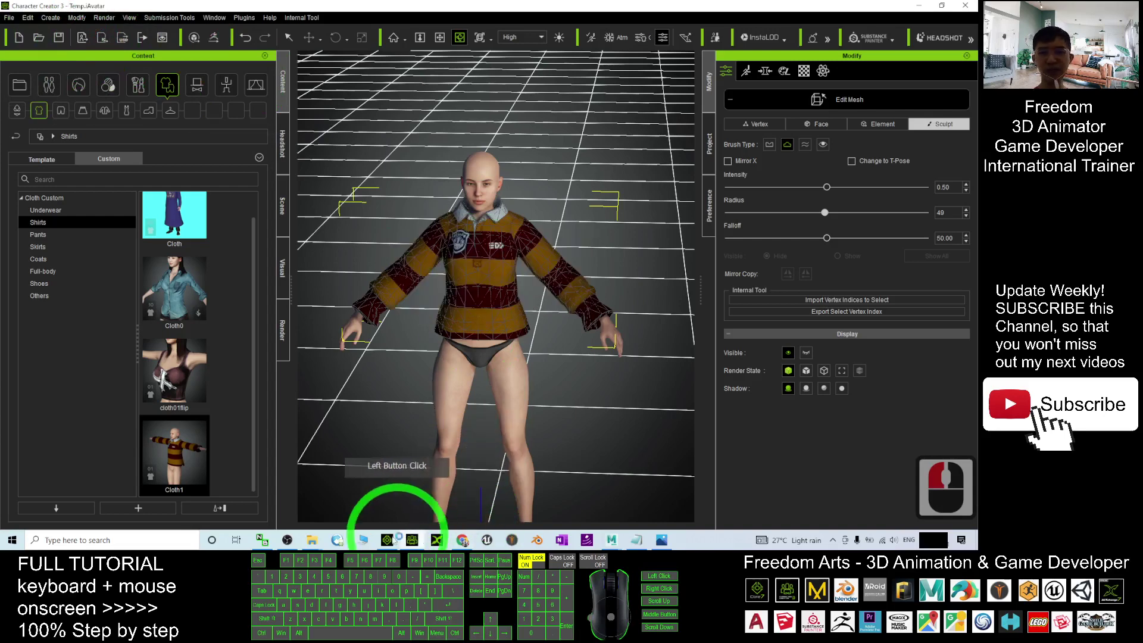
left_click(413, 536)
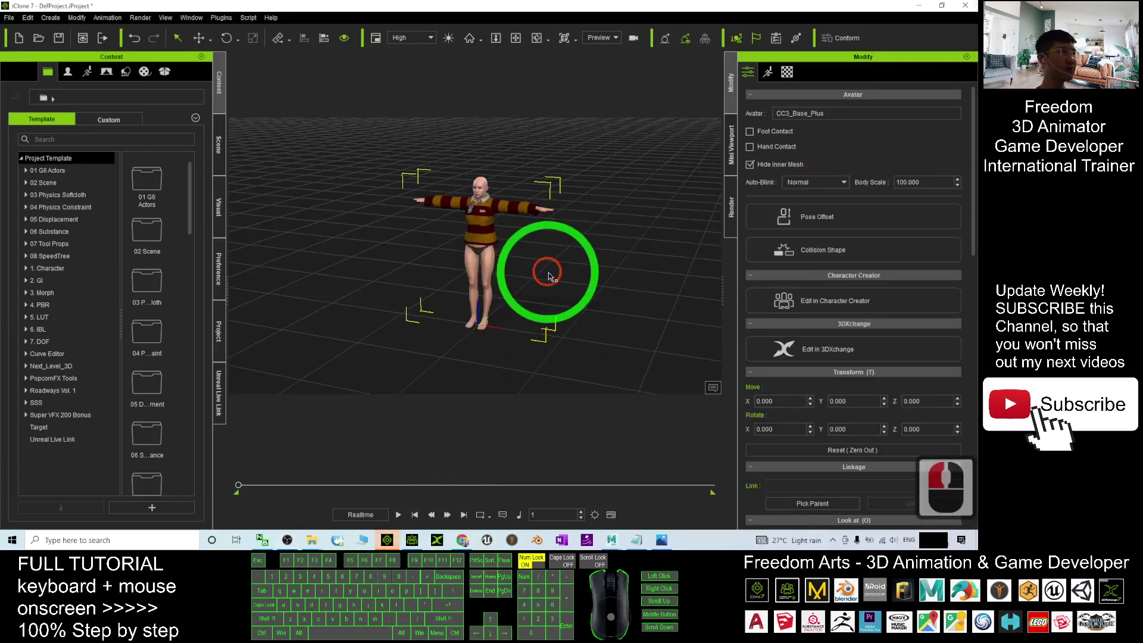
Step: Examine the transferred avatar and its shirt in the iClone viewport
scroll(560, 265, "up", 7)
scroll(560, 265, "up", 20)
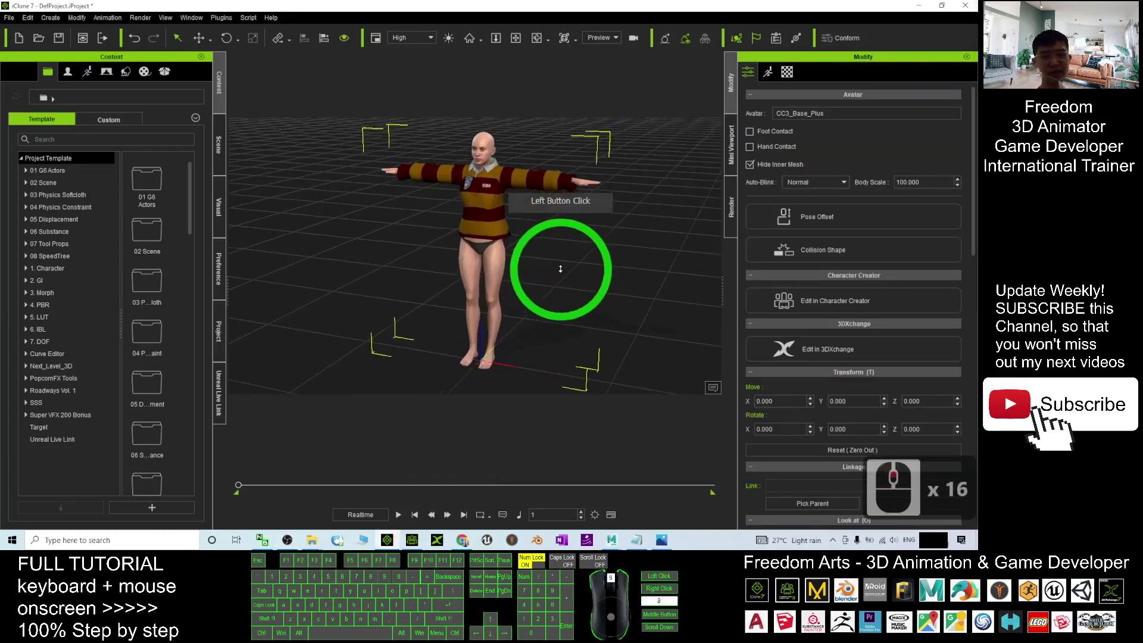
scroll(560, 268, "down", 13)
scroll(558, 266, "down", 4)
key("x")
key("c")
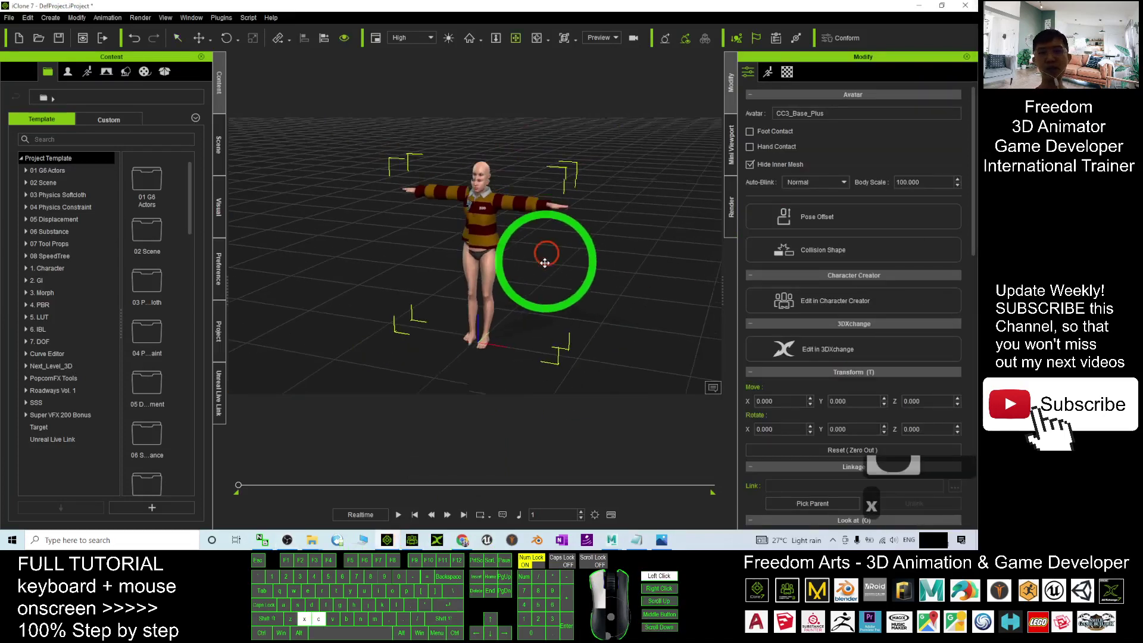
left_click_drag(545, 261, 181, 116)
scroll(543, 269, "up", 15)
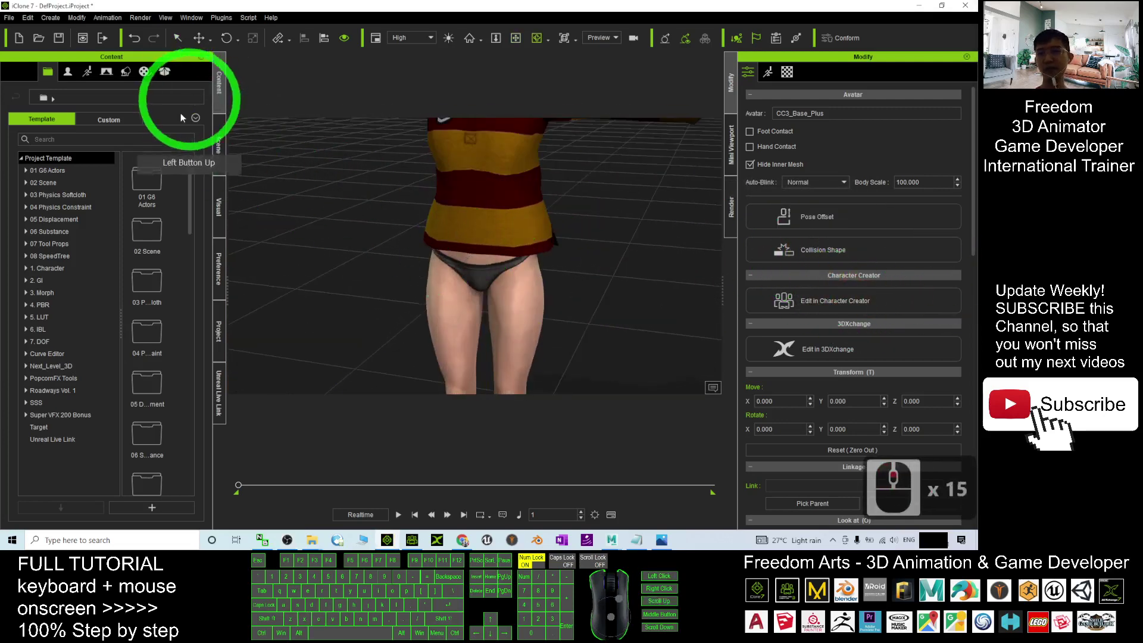
Step: Apply the "Danc...eful" motion from the Perform folder of 02_G6 Motion_Heidi to the avatar
left_click(87, 72)
left_click(59, 194)
left_click(25, 197)
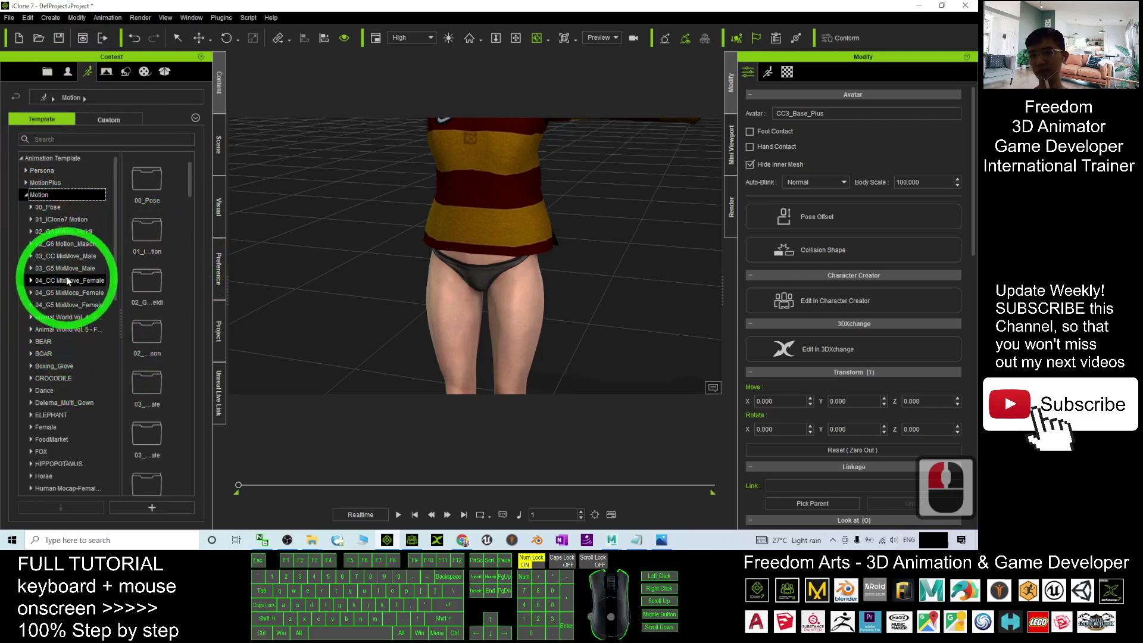
left_click(30, 232)
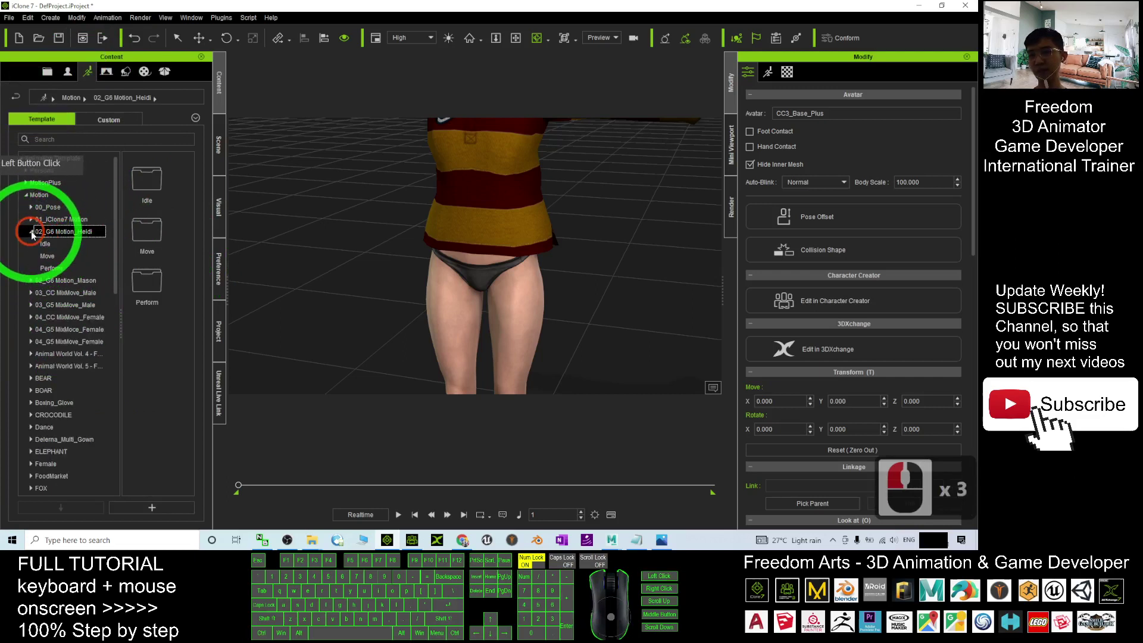
double_click(54, 269)
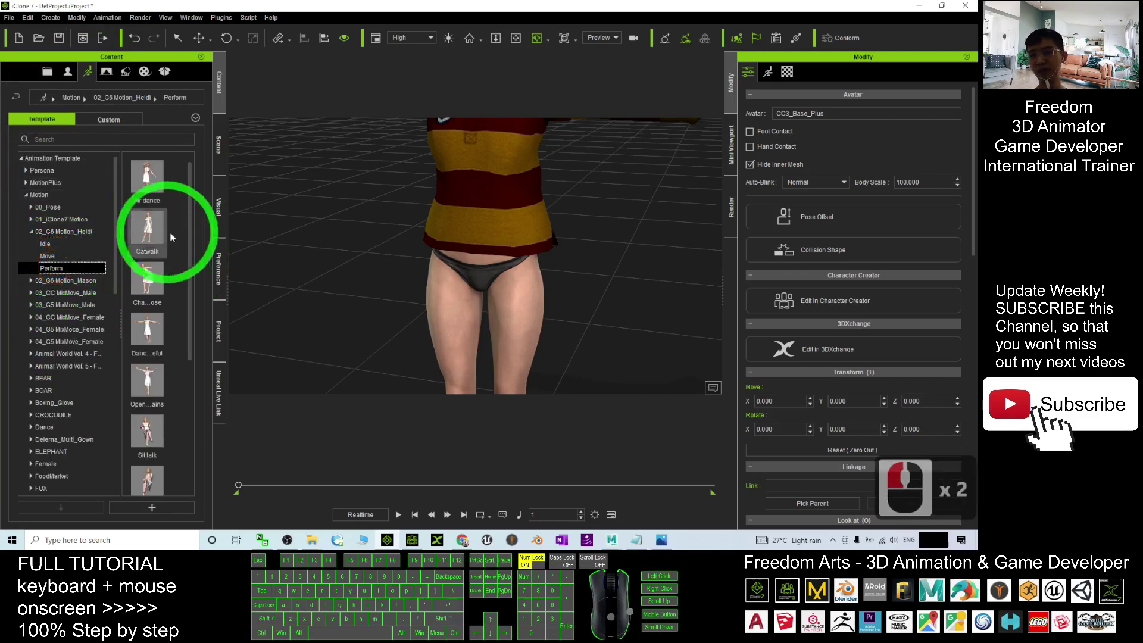
left_click_drag(155, 326, 428, 256)
Step: Play the dance animation and check how the shirt deforms from all sides, ending back at the first frame
scroll(500, 255, "down", 17)
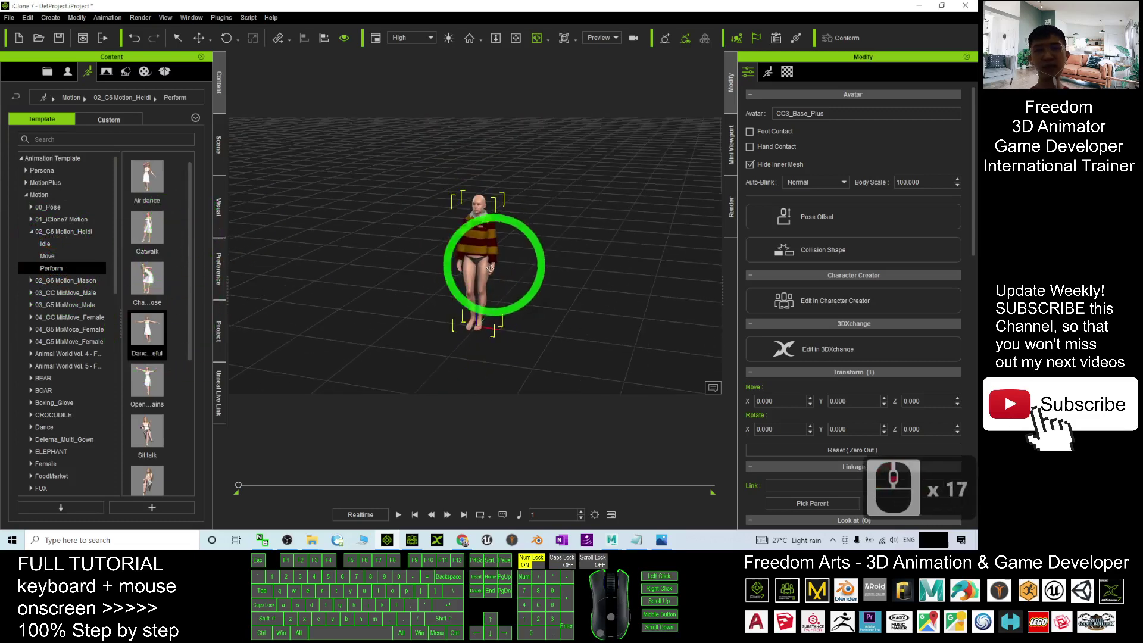
left_click(398, 516)
scroll(536, 287, "up", 7)
key("c")
left_click_drag(564, 298, 481, 277)
scroll(495, 263, "up", 9)
key("x")
left_click_drag(432, 244, 416, 183)
scroll(293, 224, "down", 10)
key("x")
key("c")
left_click_drag(408, 237, 453, 238)
scroll(443, 240, "up", 5)
scroll(415, 199, "up", 10)
scroll(431, 198, "down", 10)
key("x")
key("c")
left_click_drag(603, 260, 705, 278)
scroll(596, 256, "up", 8)
key("x")
key("c")
left_click_drag(594, 239, 594, 240)
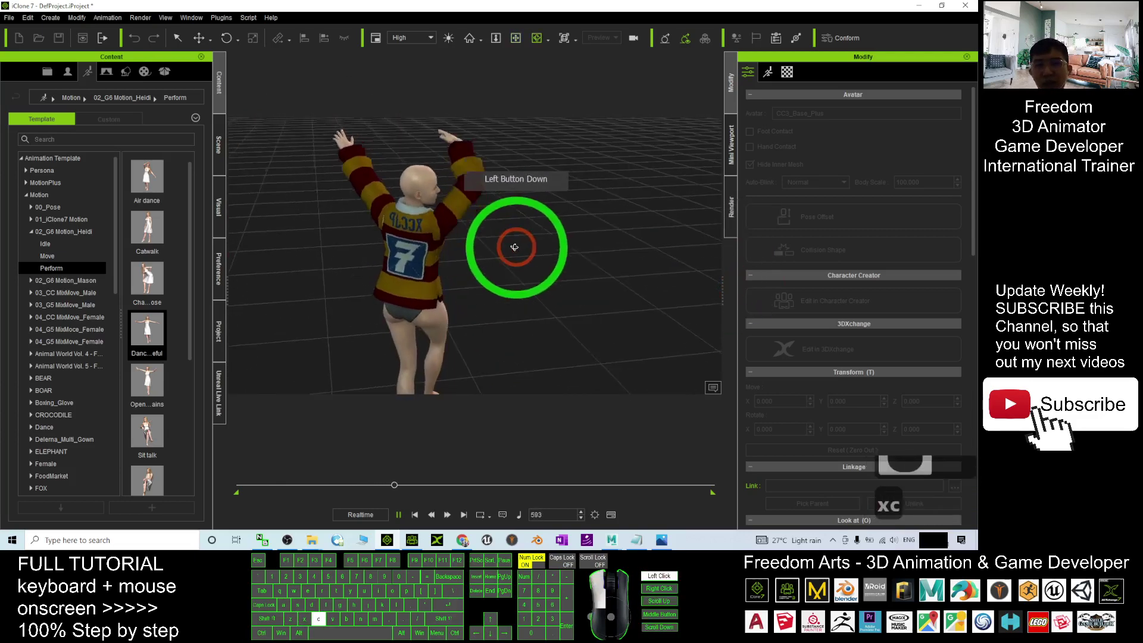
left_click_drag(200, 229, 350, 263)
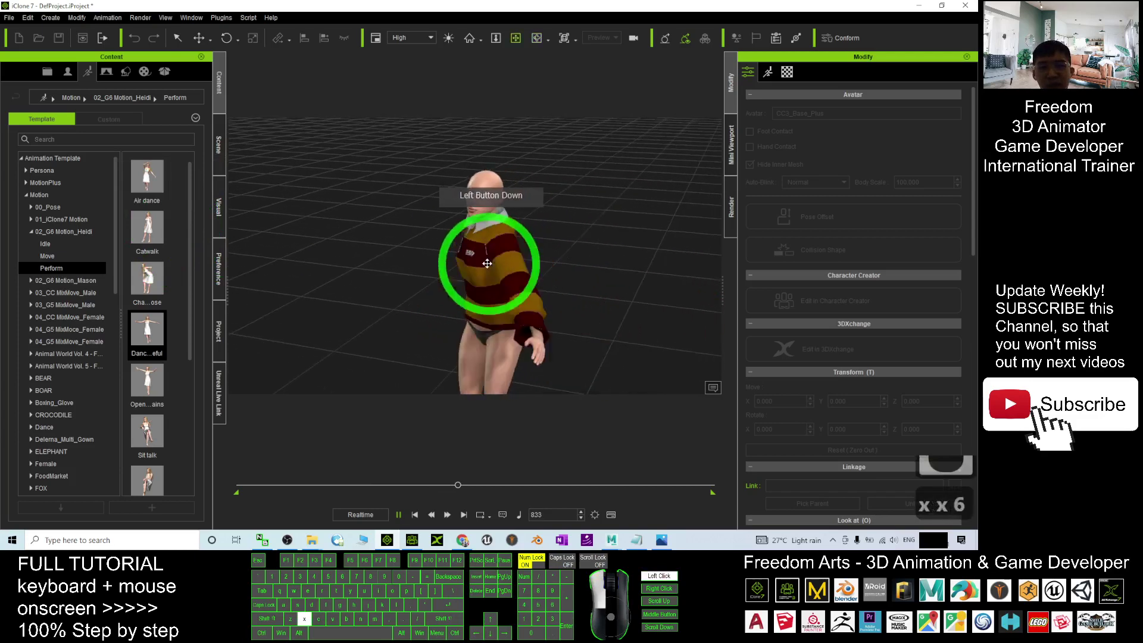
left_click(413, 515)
Step: Switch to the browser and look through the Splatoon 2 shirts, shoes and headgear on the Models Resource page
left_click(462, 540)
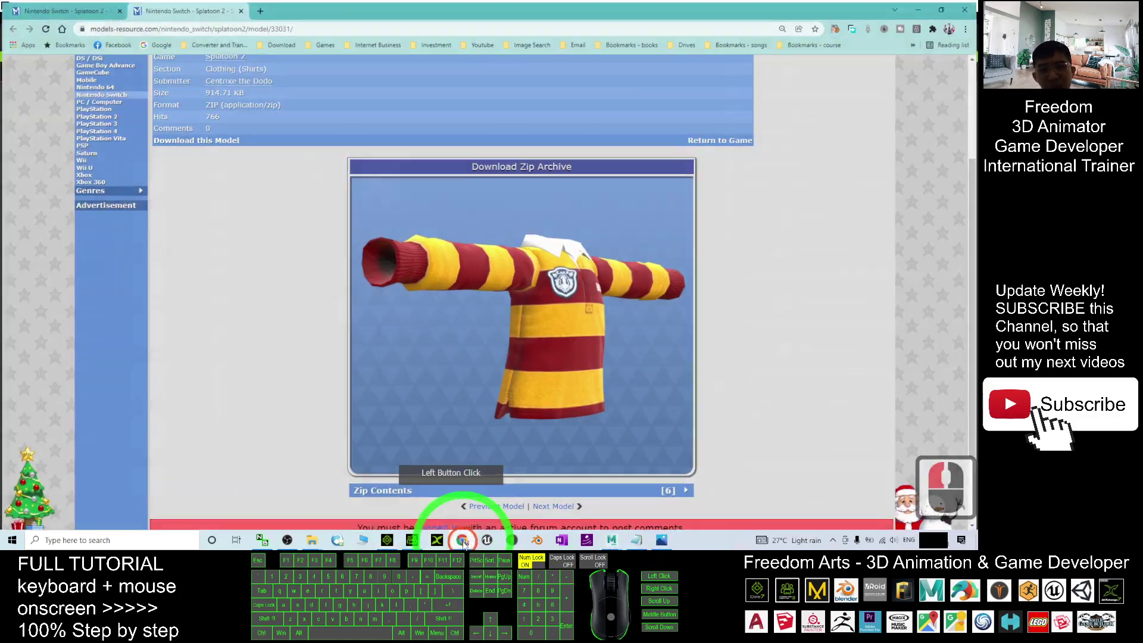
left_click(69, 8)
scroll(645, 263, "up", 20)
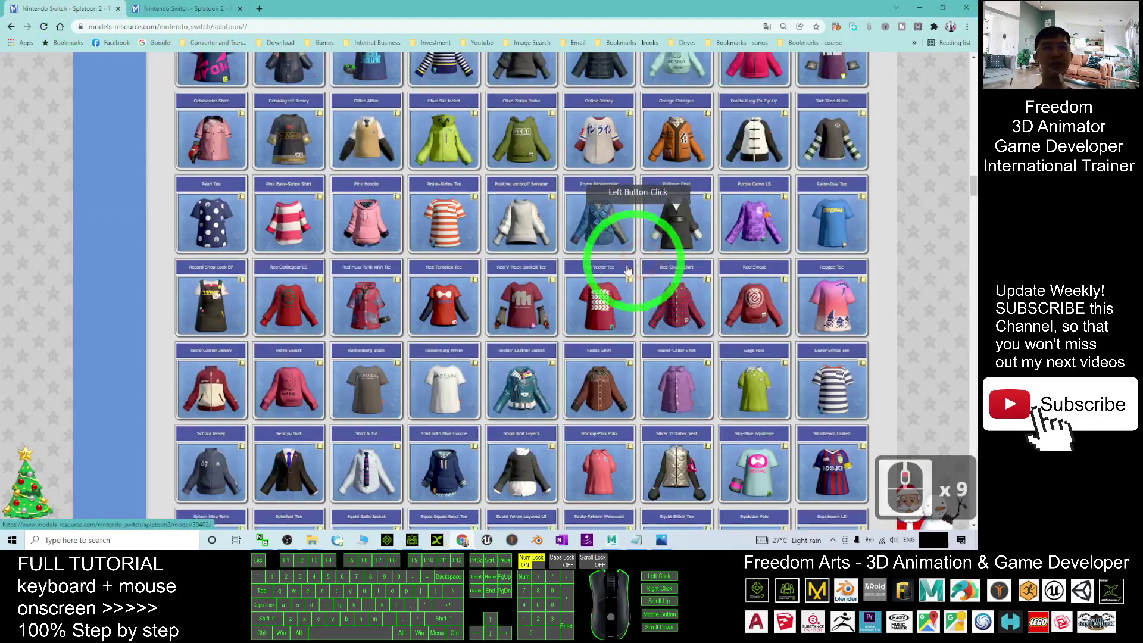
scroll(535, 305, "up", 5)
scroll(547, 273, "up", 9)
scroll(551, 283, "down", 14)
scroll(554, 289, "down", 20)
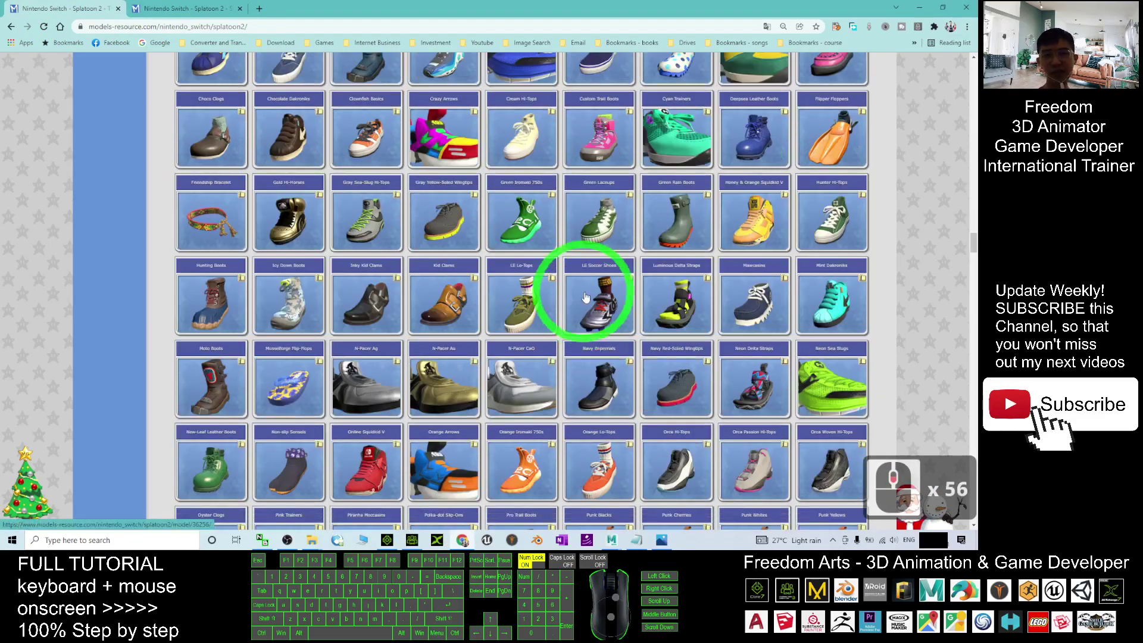
scroll(586, 300, "up", 20)
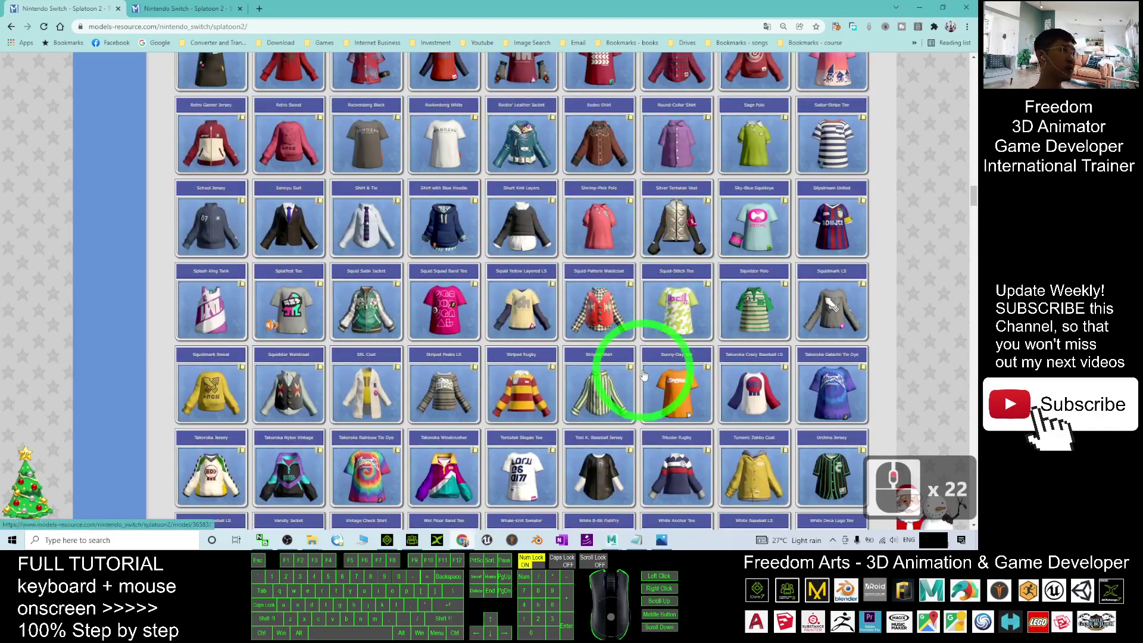
scroll(642, 374, "down", 20)
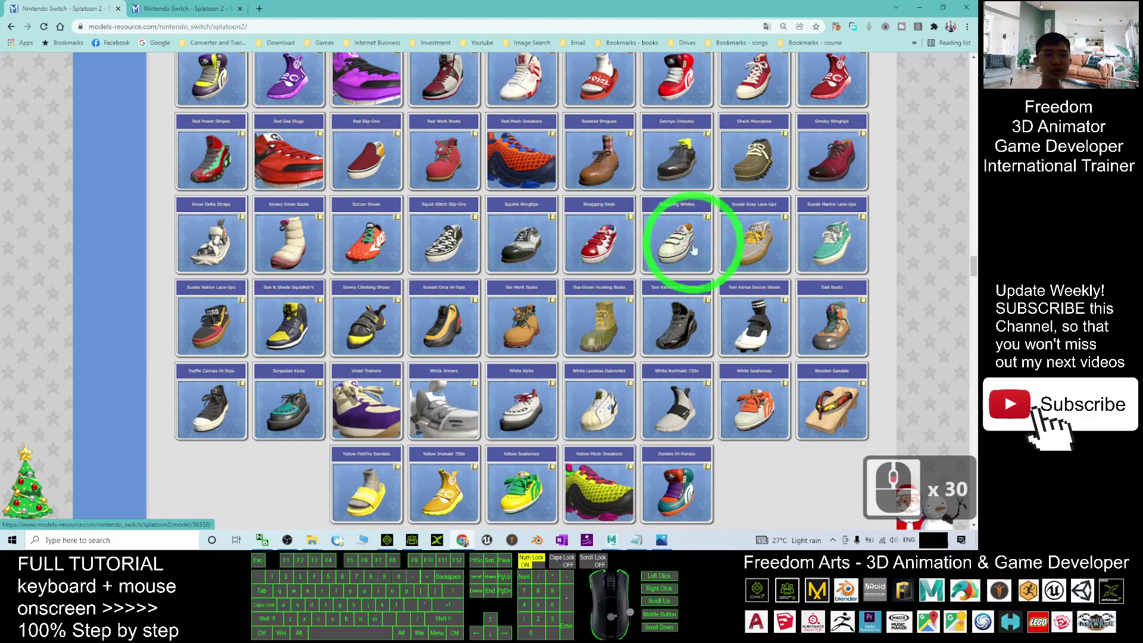
scroll(688, 253, "up", 11)
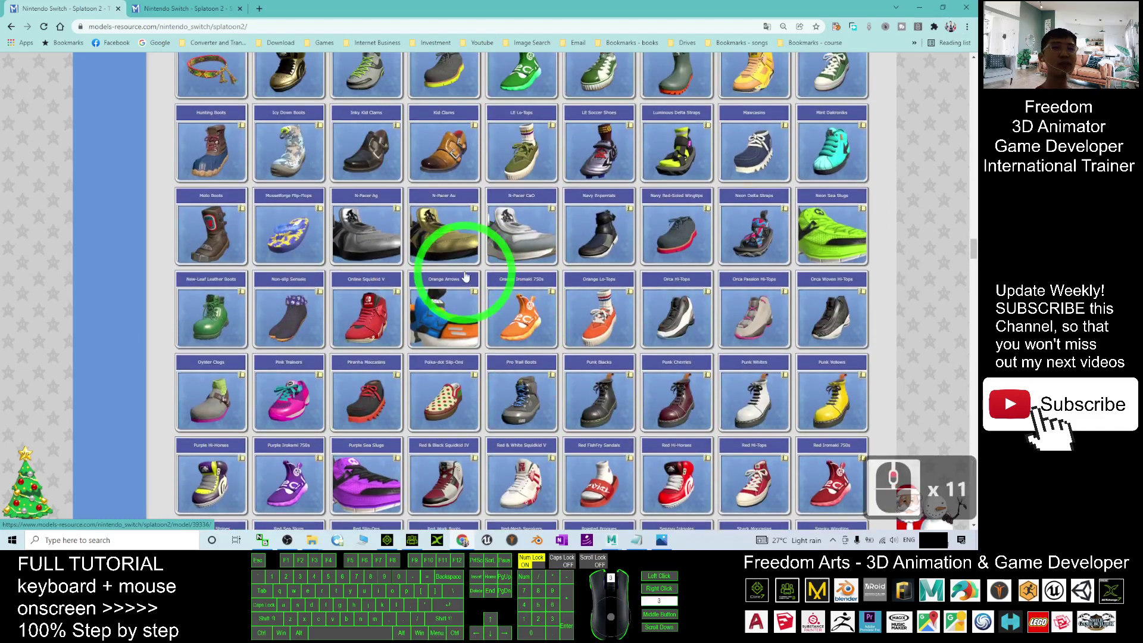
scroll(466, 277, "up", 20)
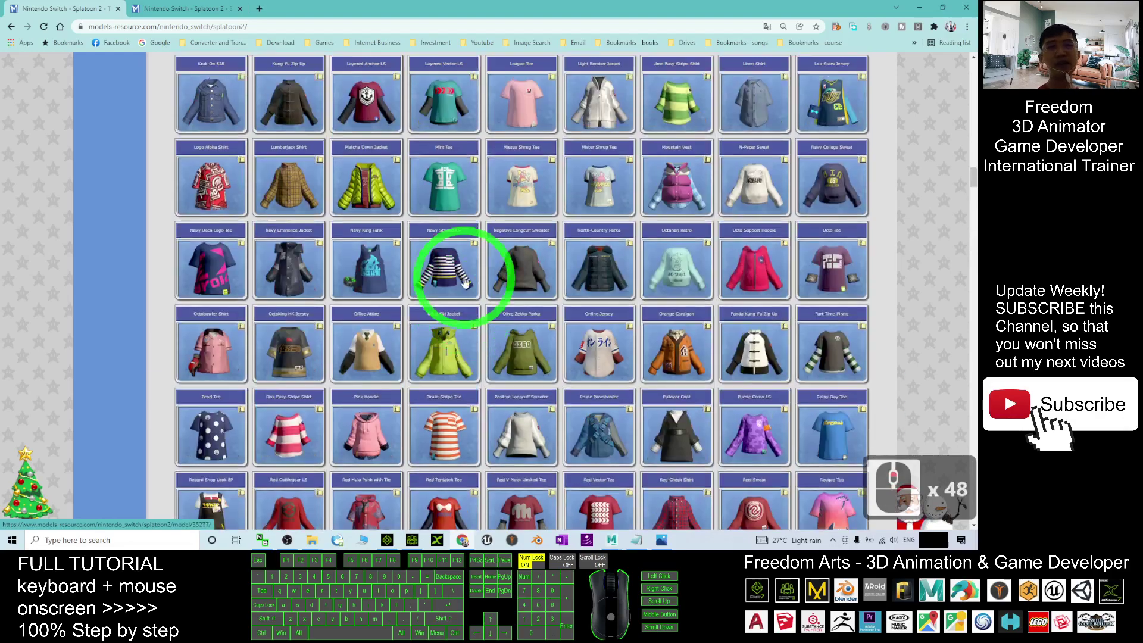
scroll(466, 280, "up", 20)
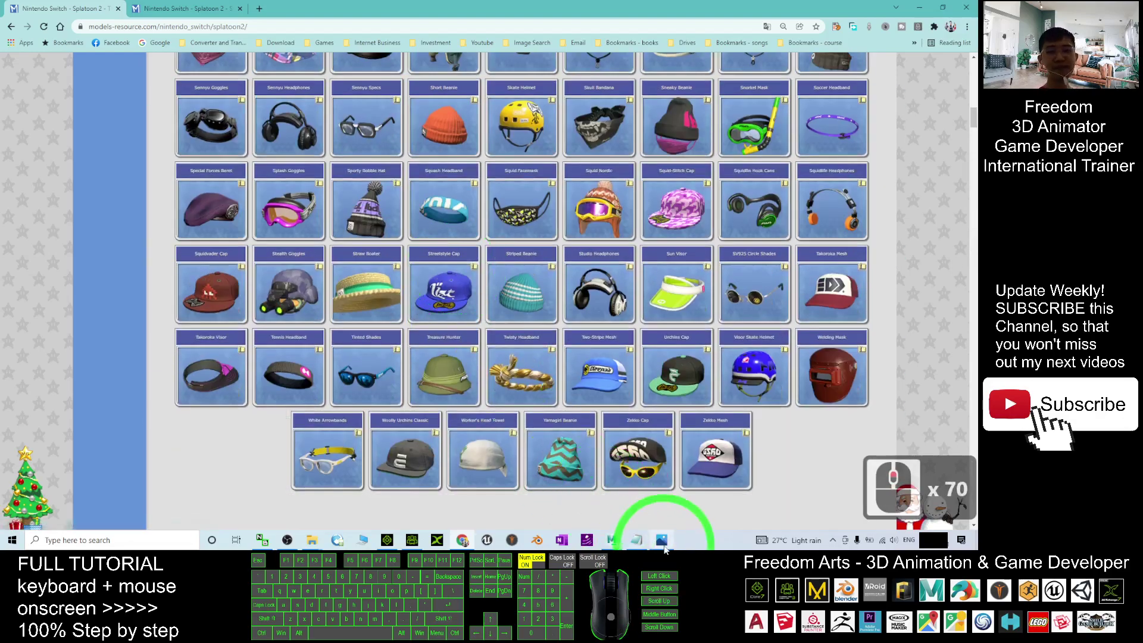
Step: Show the cover.jpg image and review the shirt on the avatar in Character Creator outside mesh editing
left_click(665, 548)
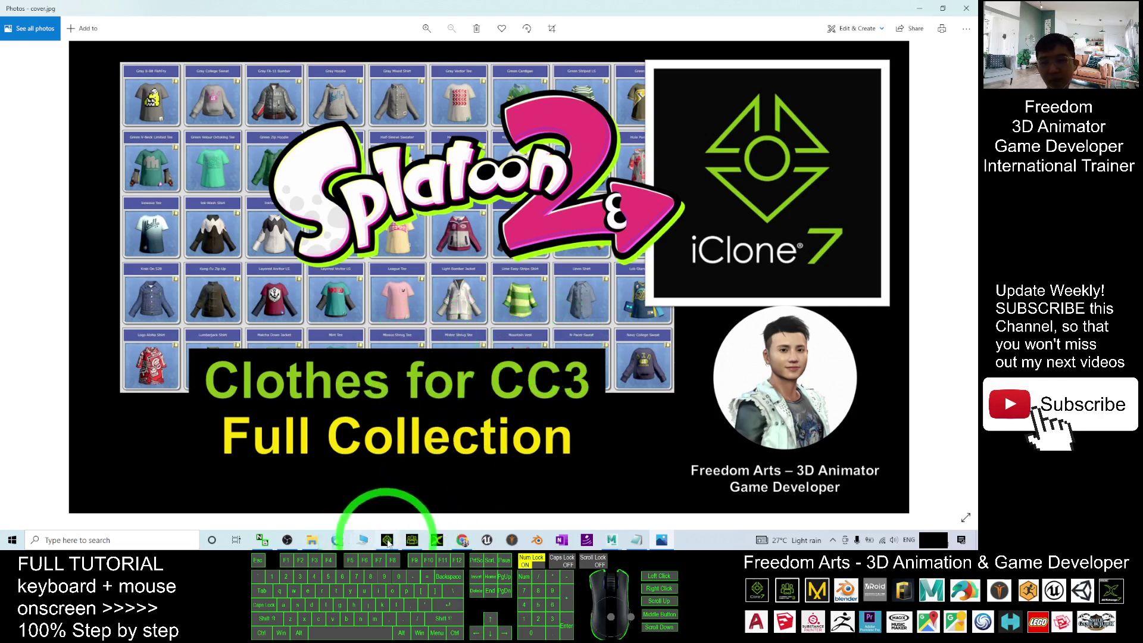
left_click(411, 539)
scroll(505, 352, "up", 9)
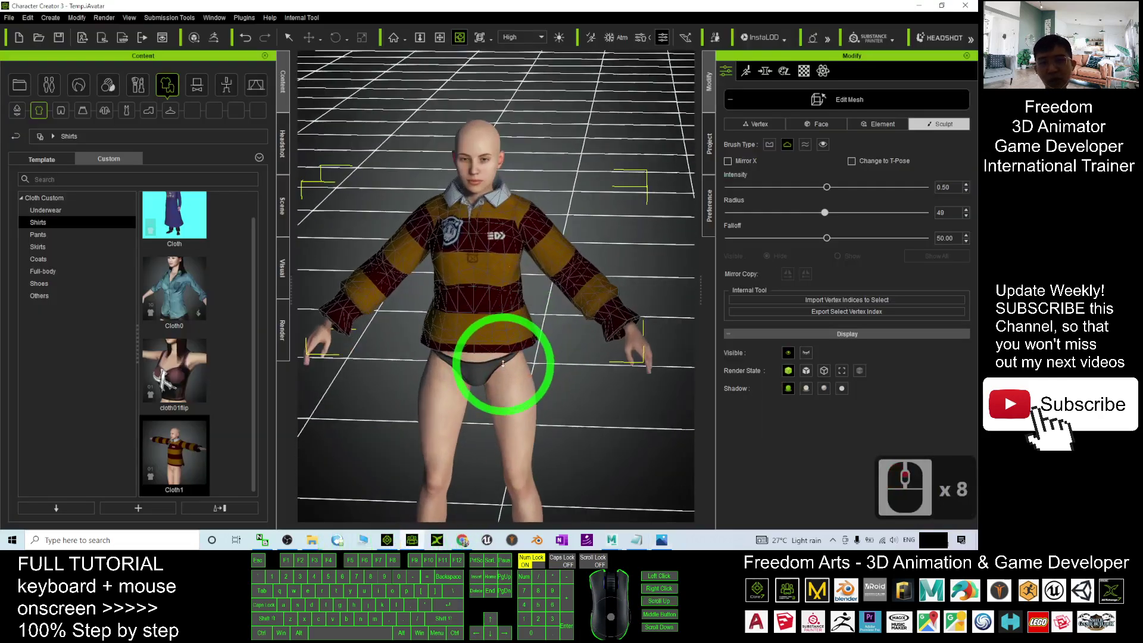
left_click(601, 158)
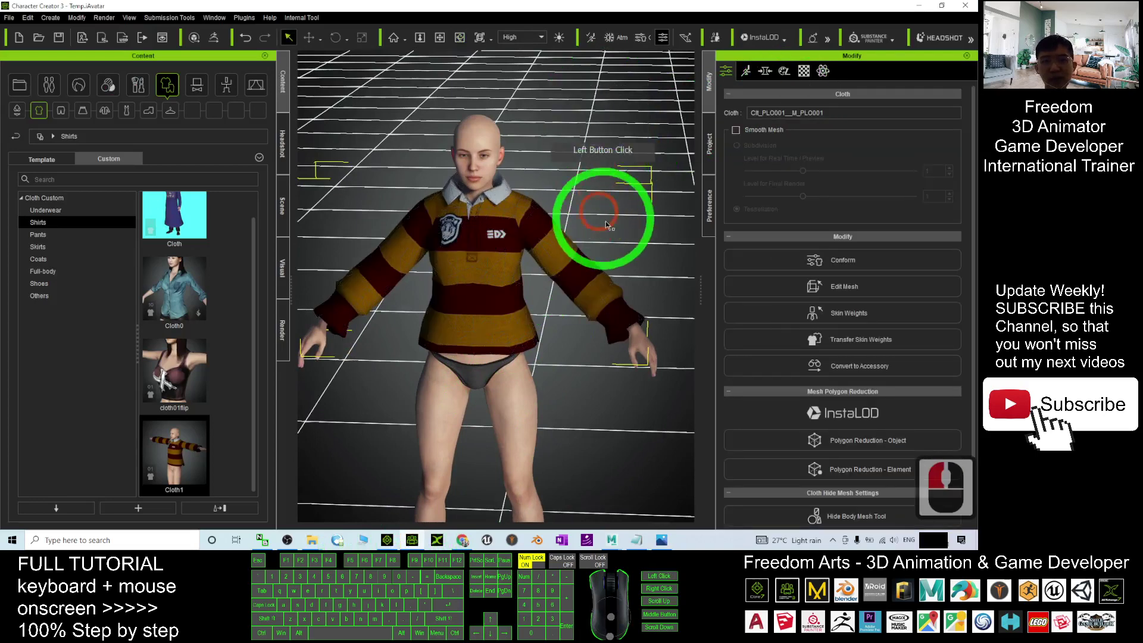
key("c")
left_click_drag(540, 309, 490, 359)
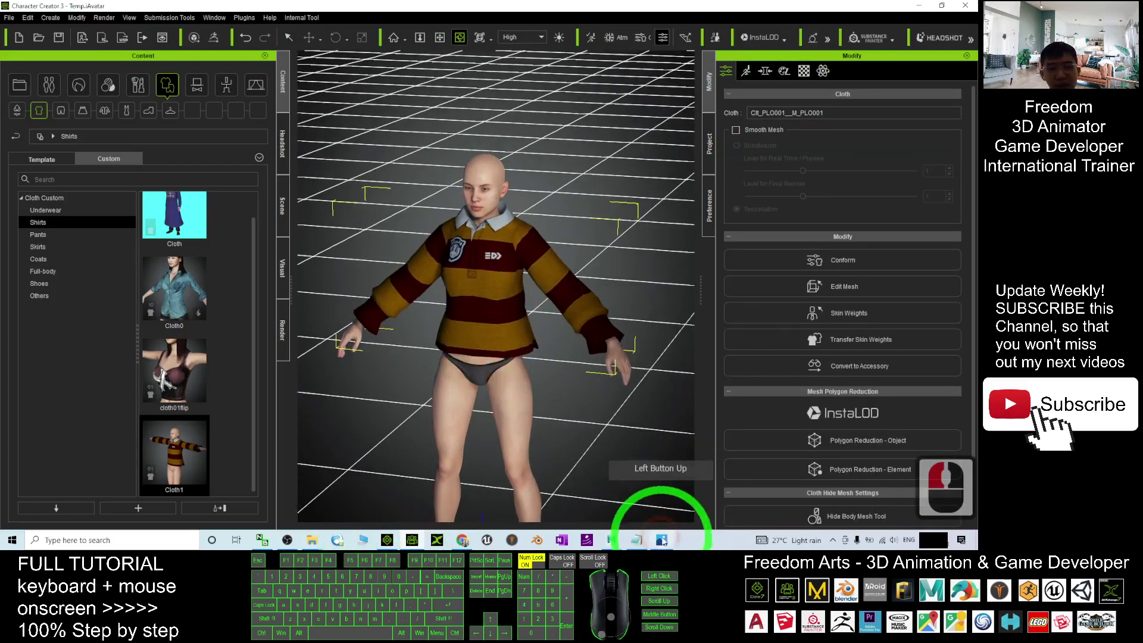
left_click(662, 541)
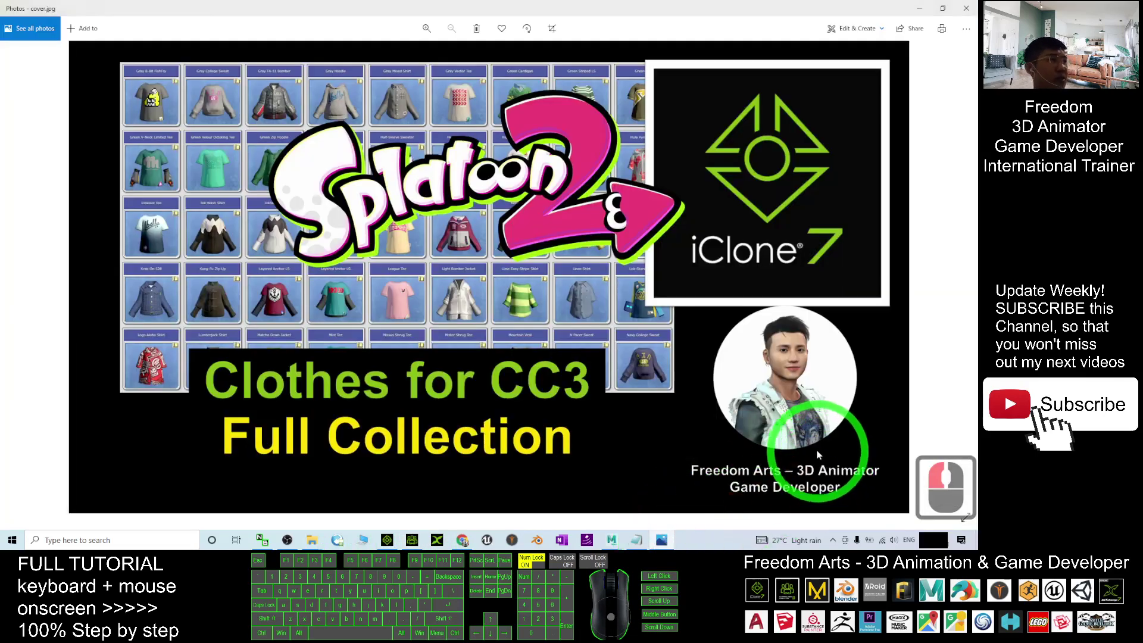